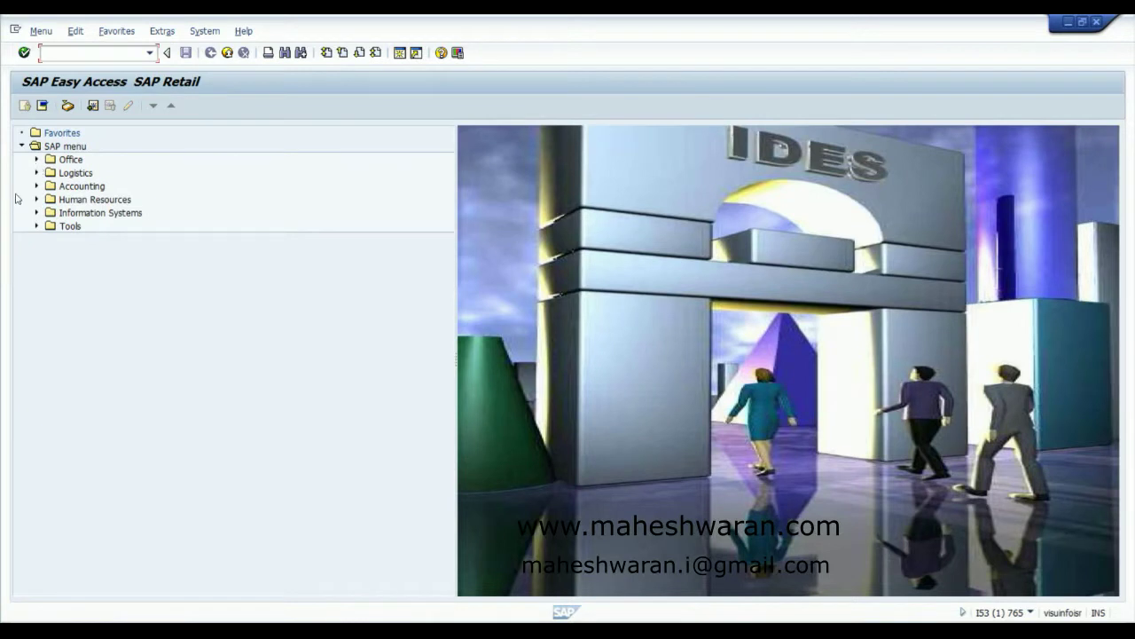
# Step: Open Characteristics Management (CT04) from the retail master data for material groups
pyautogui.click(37, 174)
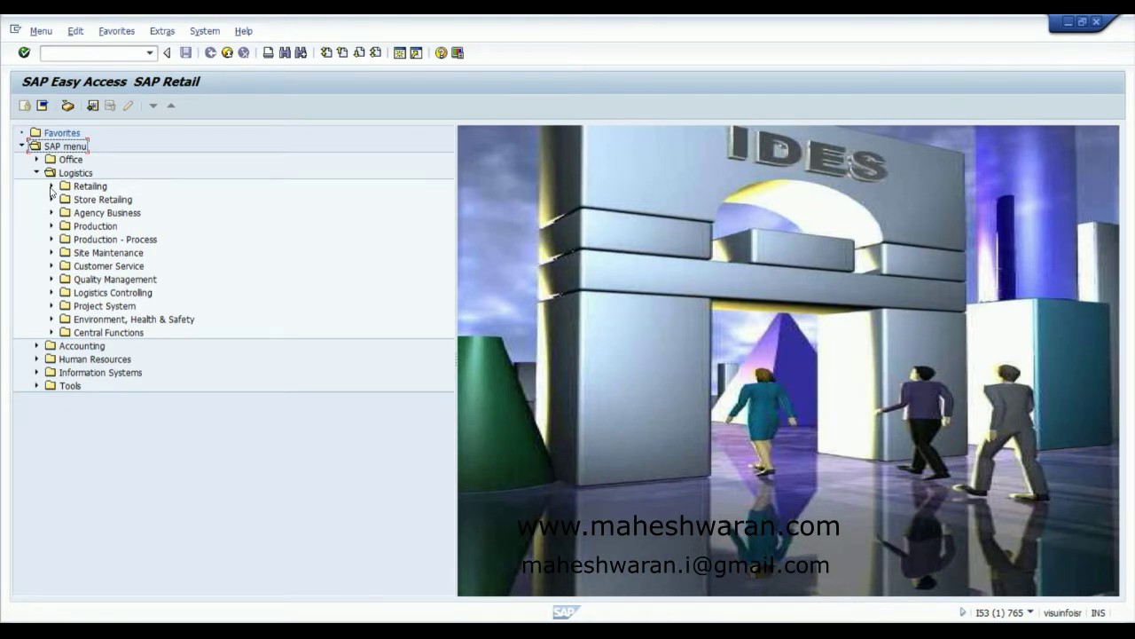
pyautogui.click(51, 187)
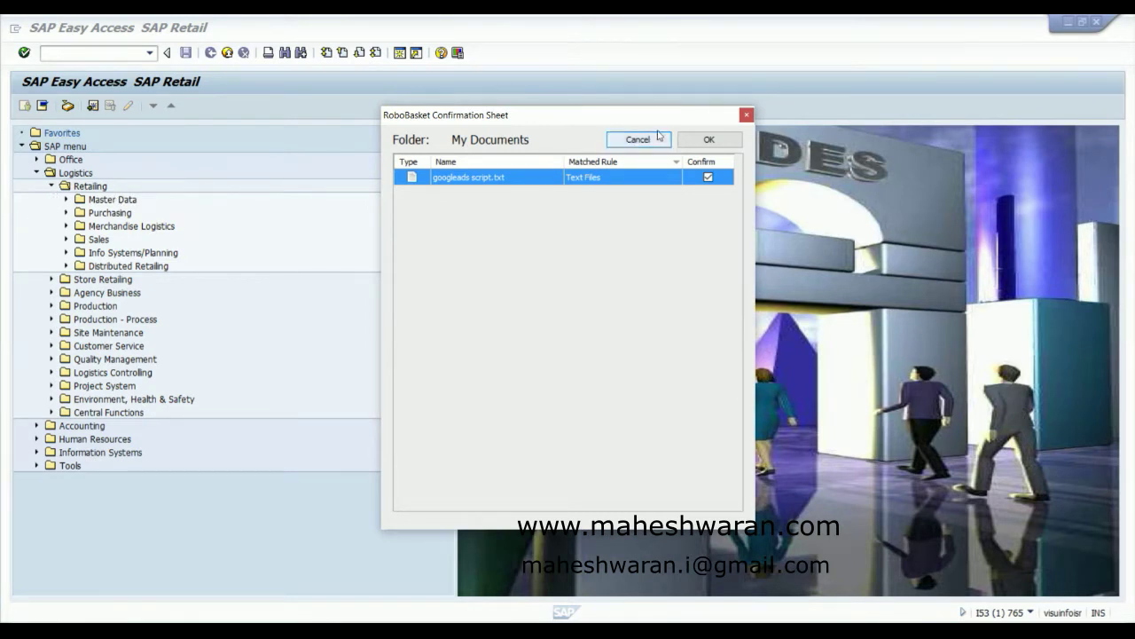
pyautogui.click(705, 140)
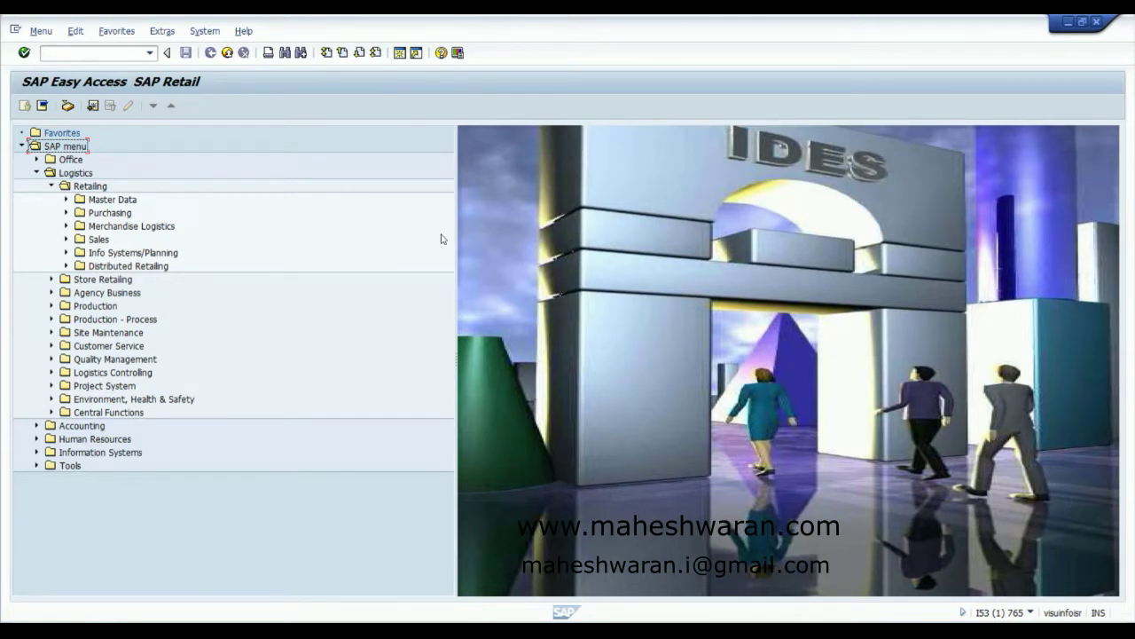
pyautogui.click(66, 199)
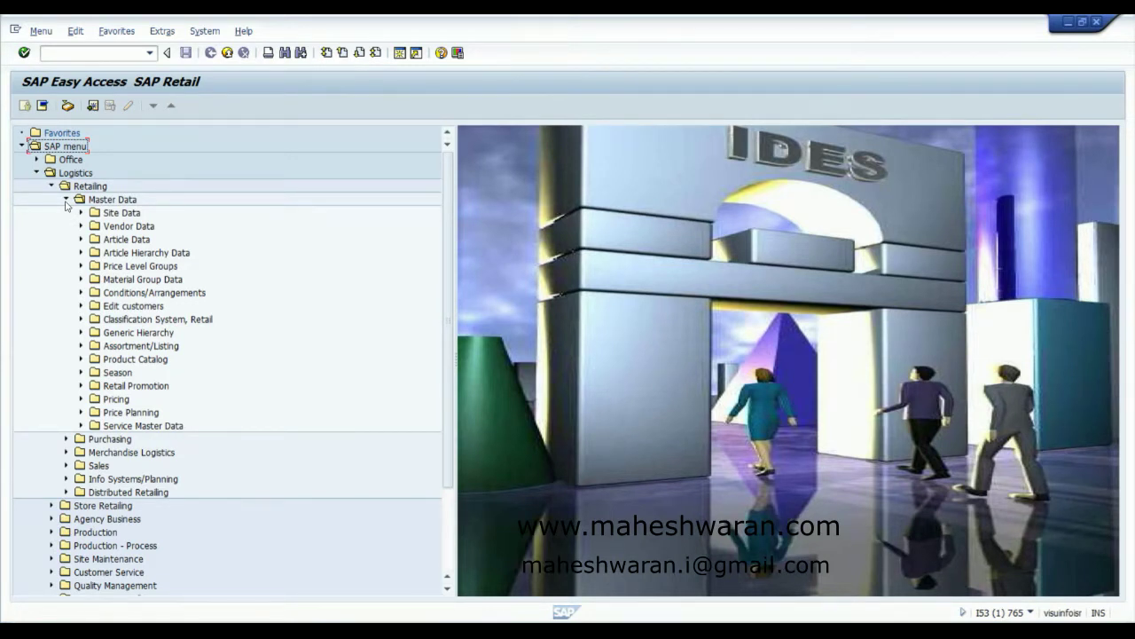
pyautogui.click(81, 278)
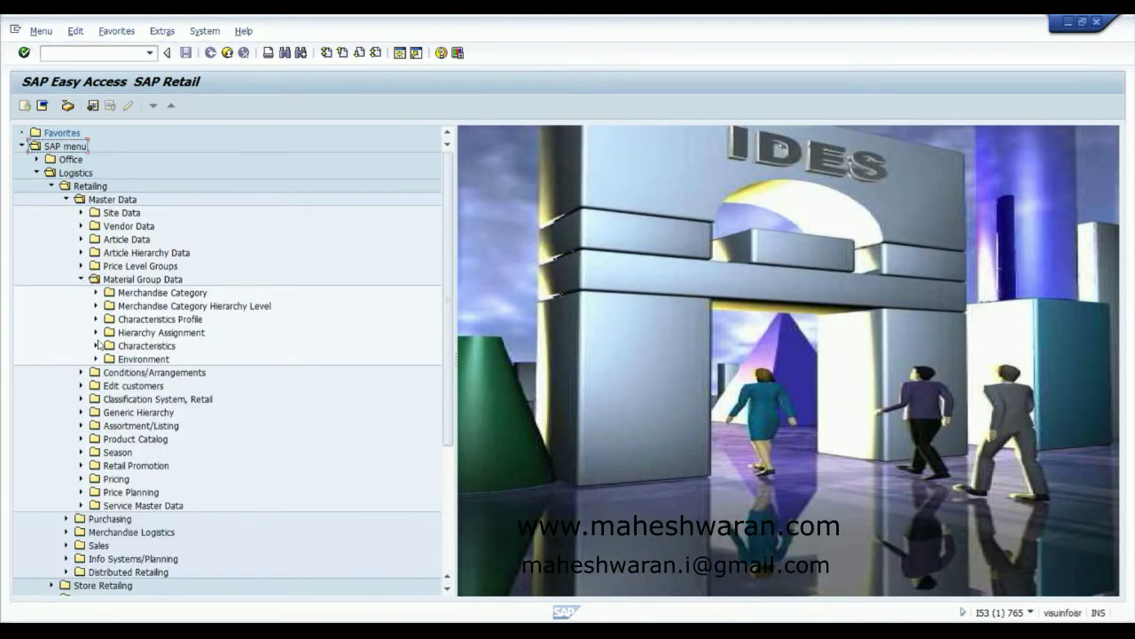
pyautogui.click(96, 345)
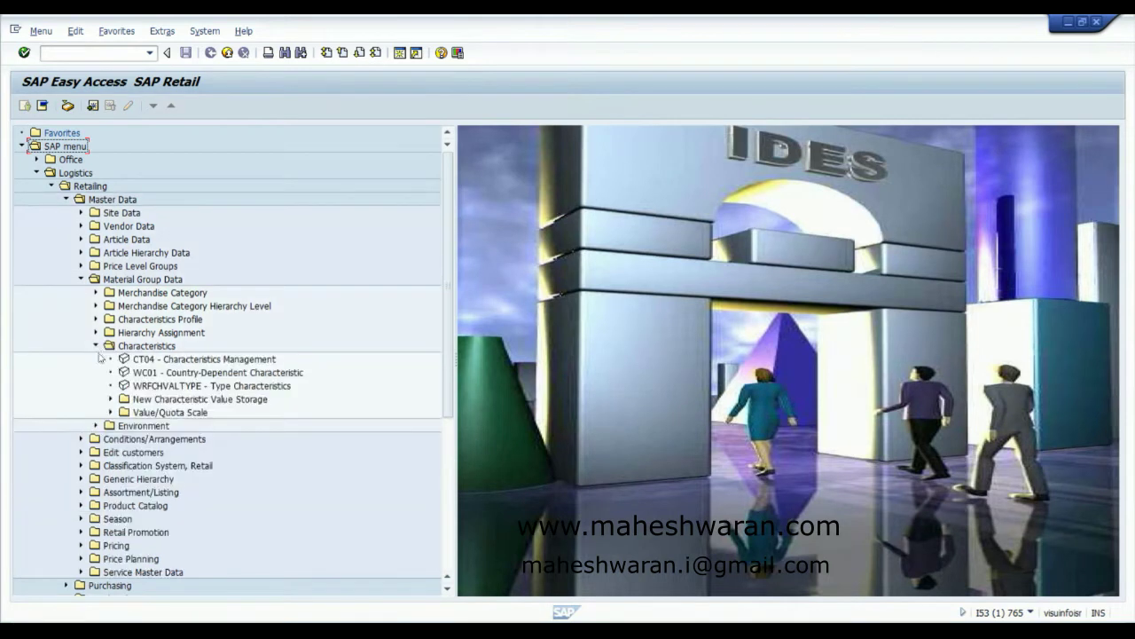
pyautogui.doubleClick(140, 360)
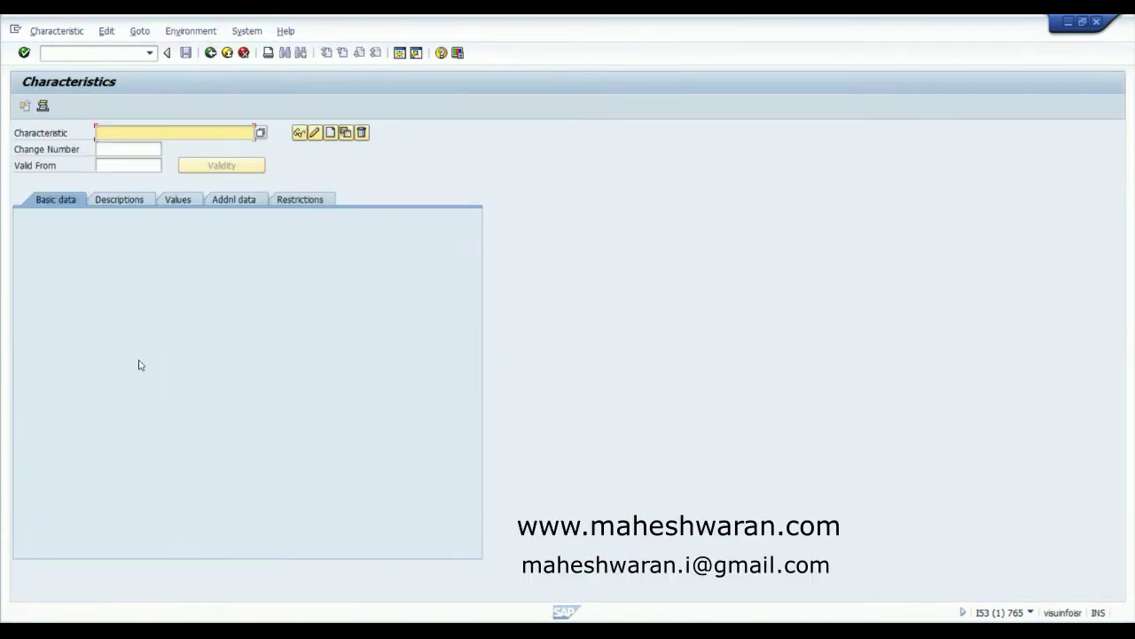
# Step: Create the characteristic WWCOLOUR with the description "Woolworths Colour"
pyautogui.write('wwCOLOUR')
pyautogui.click(331, 132)
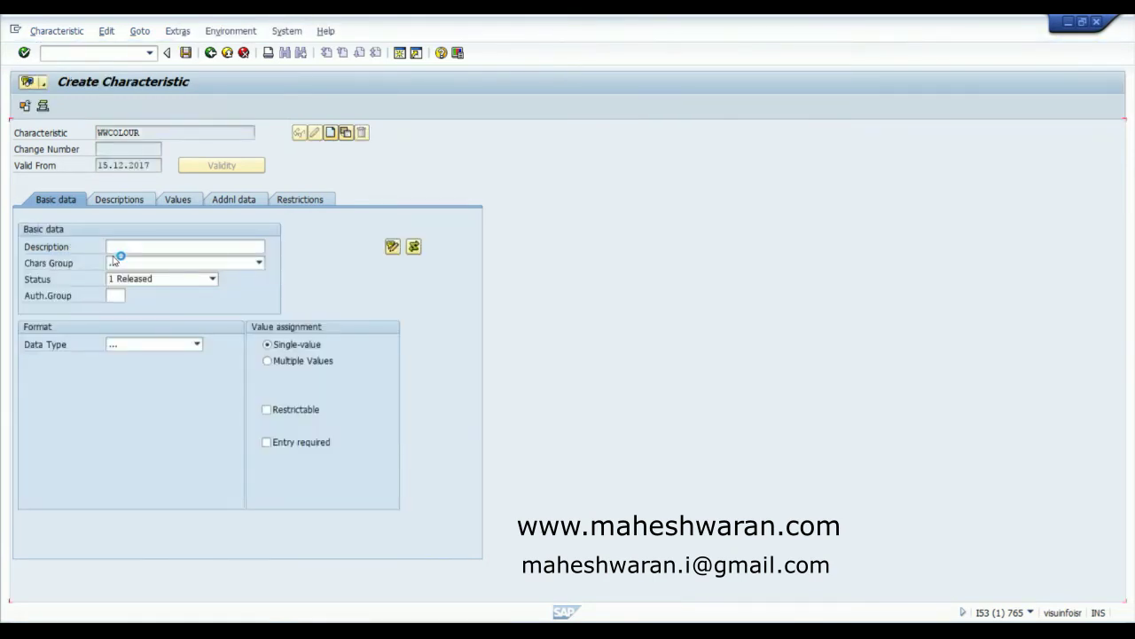
pyautogui.click(122, 248)
pyautogui.write('Wqplwor')
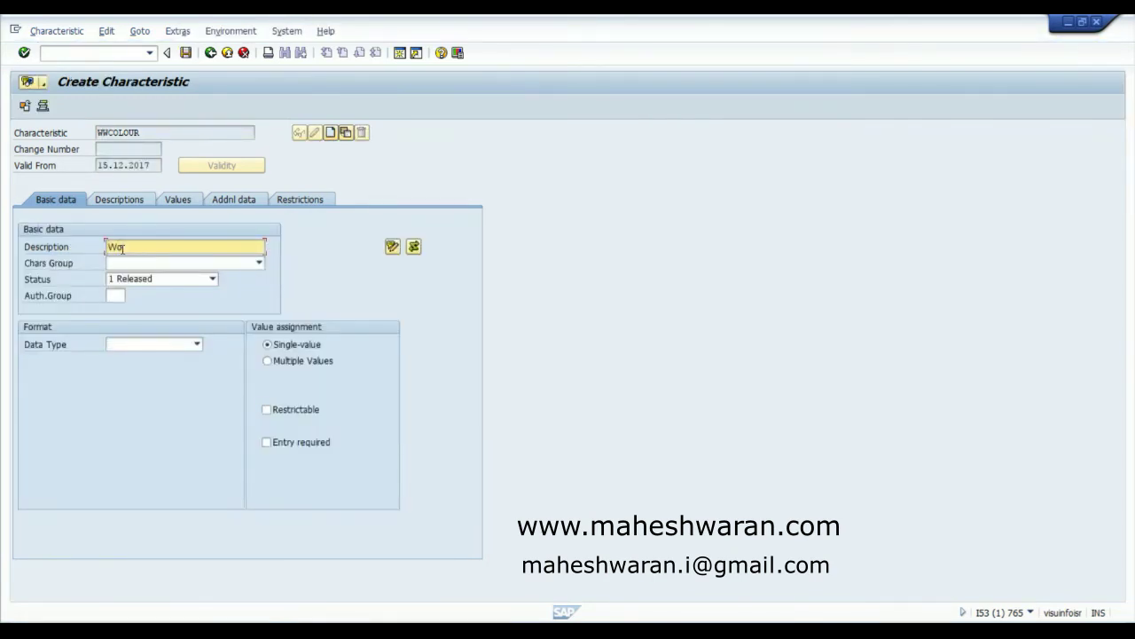
pyautogui.write('ths Colour')
# Step: Set the colour characteristic's data type to CHAR Character Format with 10 characters
pyautogui.click(196, 345)
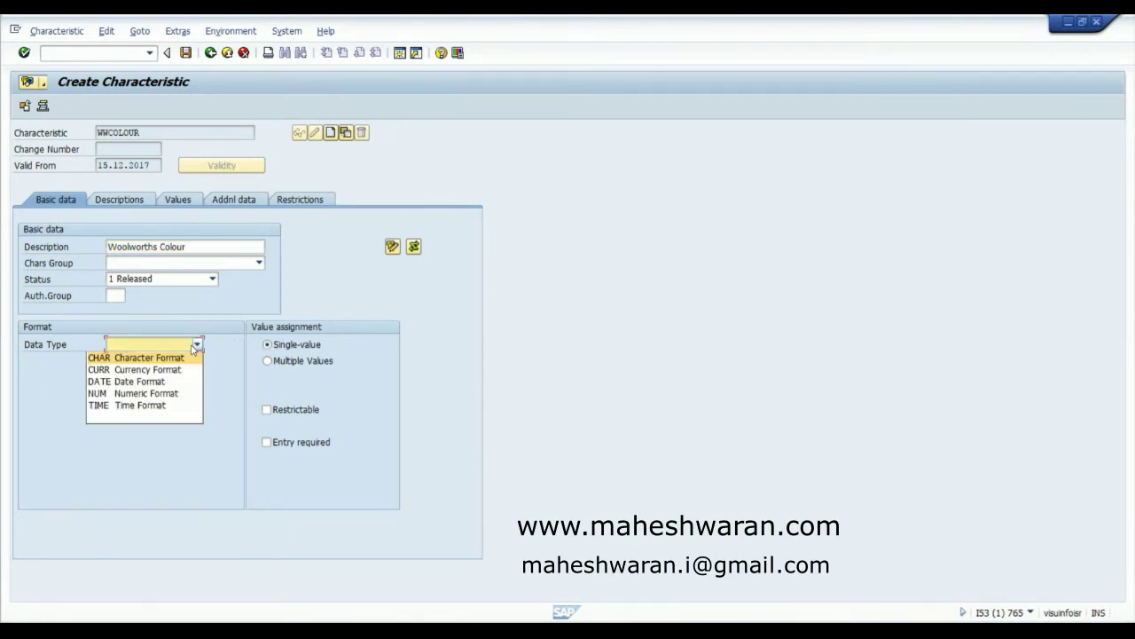
pyautogui.click(170, 358)
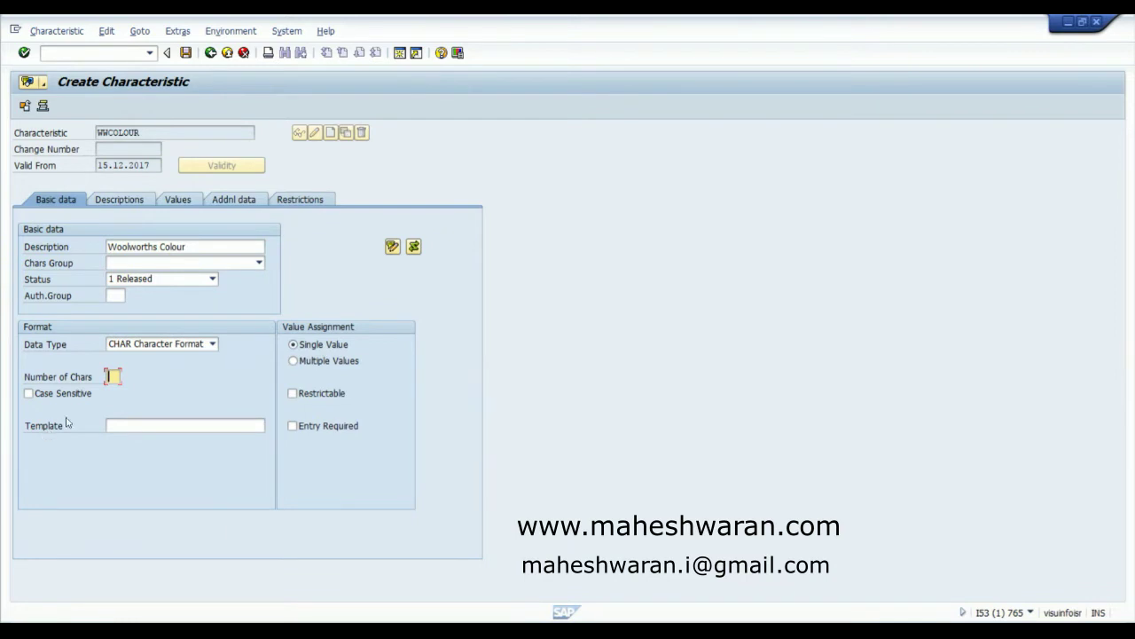
pyautogui.write('10')
# Step: Allow additional values for WWCOLOUR and switch its value check strategy to a function module
pyautogui.click(136, 203)
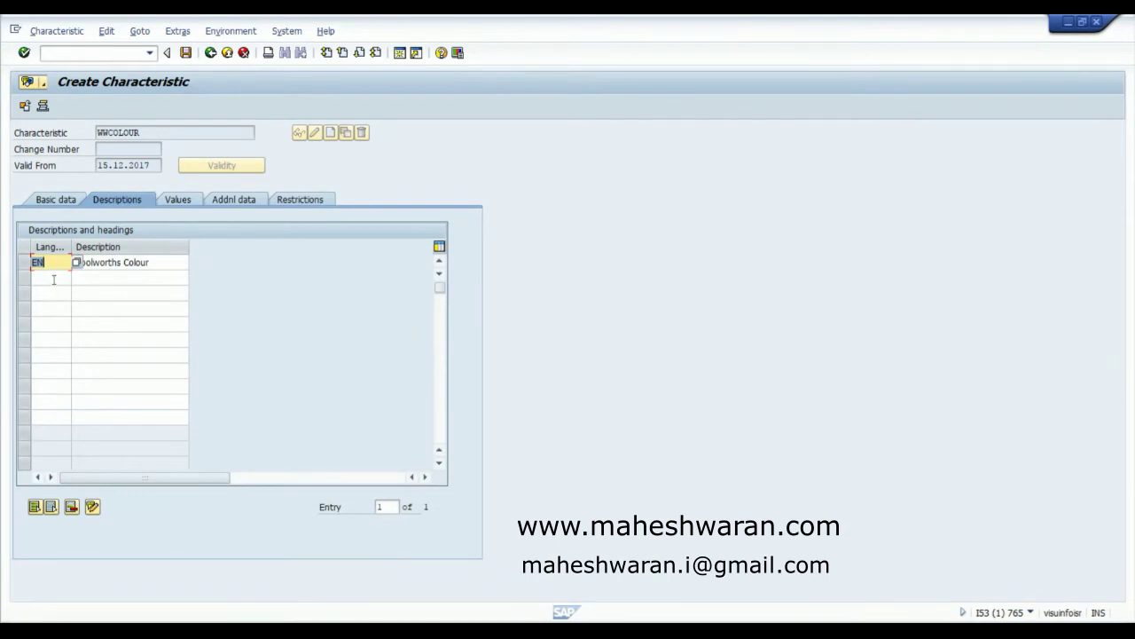
pyautogui.click(183, 203)
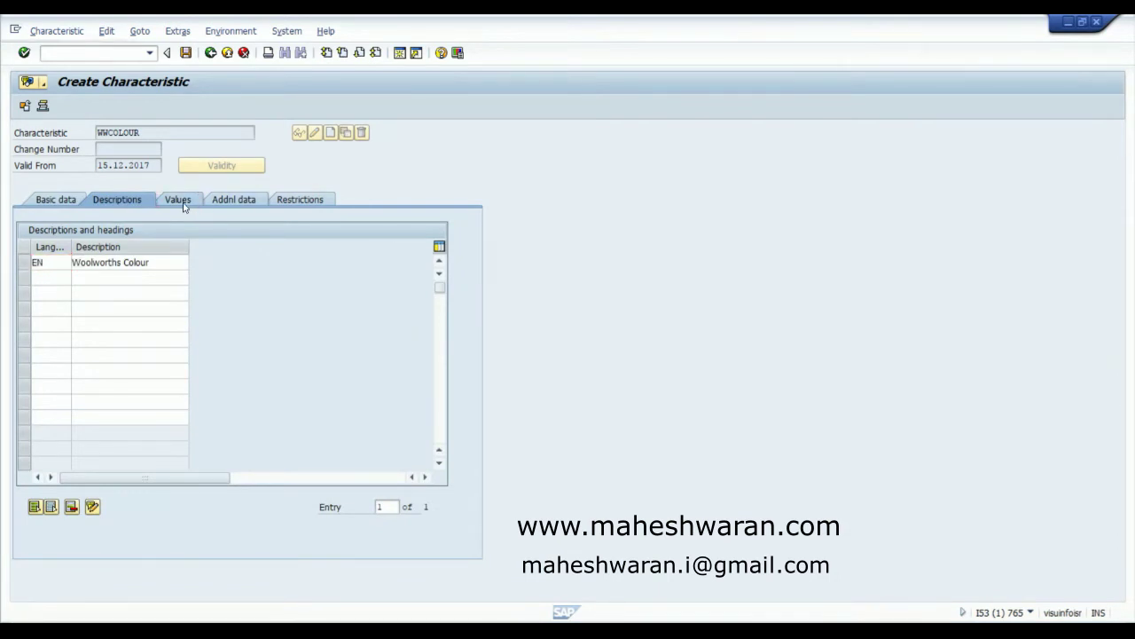
pyautogui.click(107, 275)
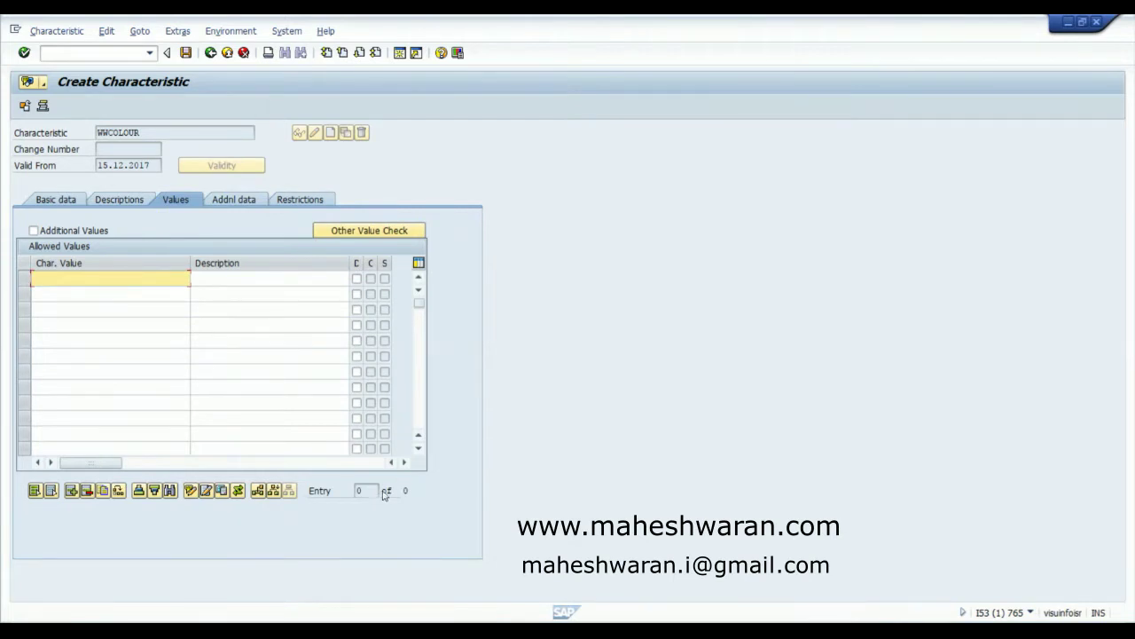
pyautogui.click(405, 462)
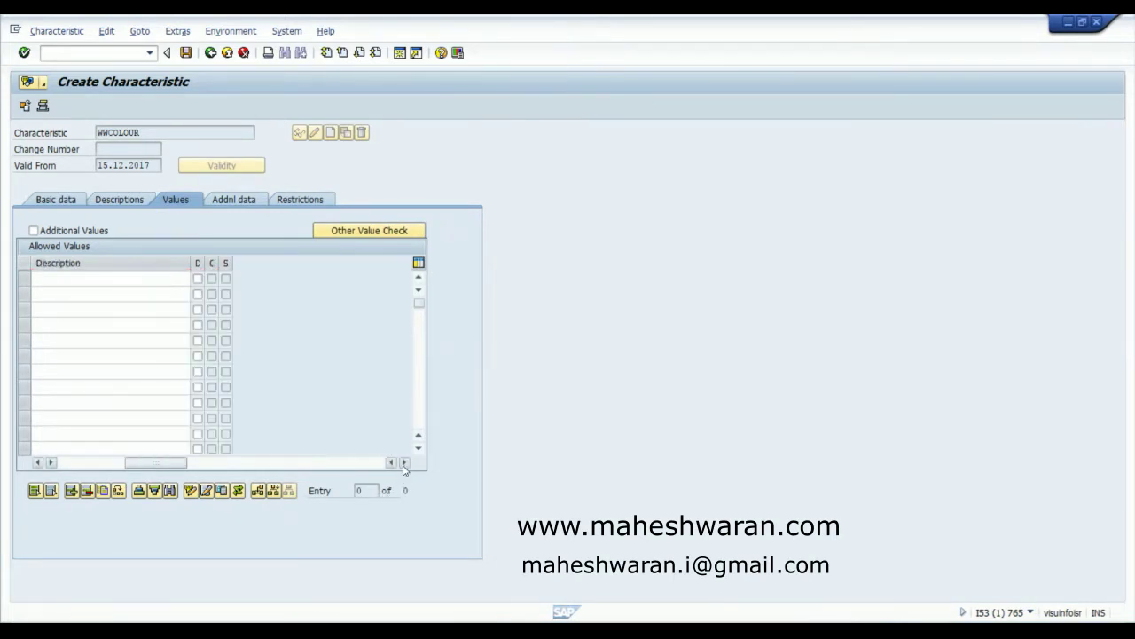
pyautogui.click(92, 462)
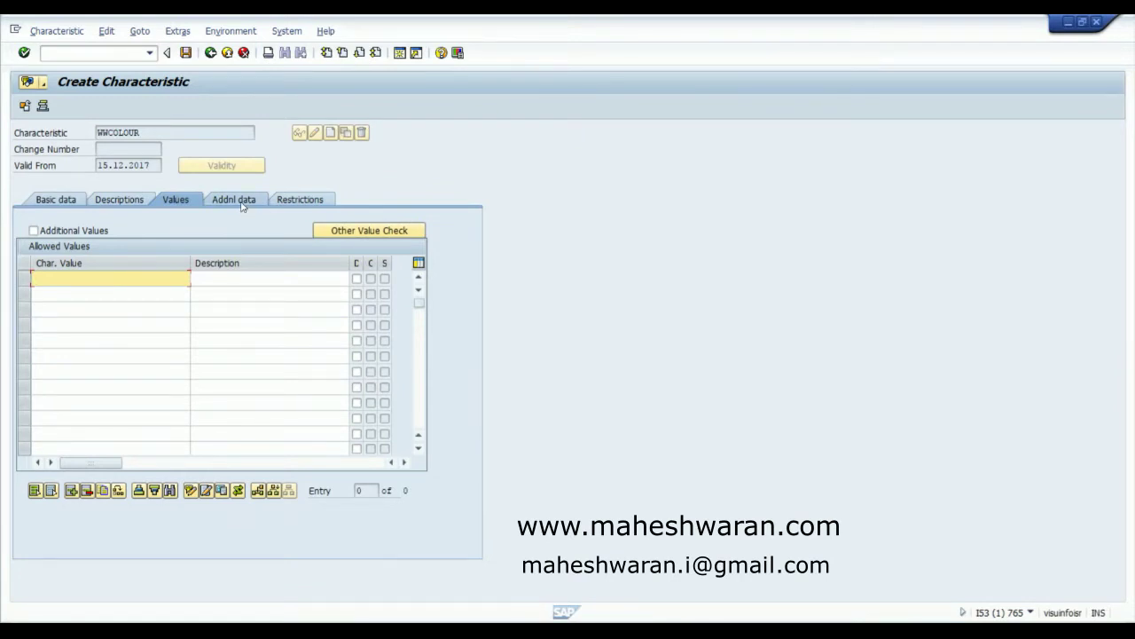
pyautogui.click(32, 230)
pyautogui.click(346, 230)
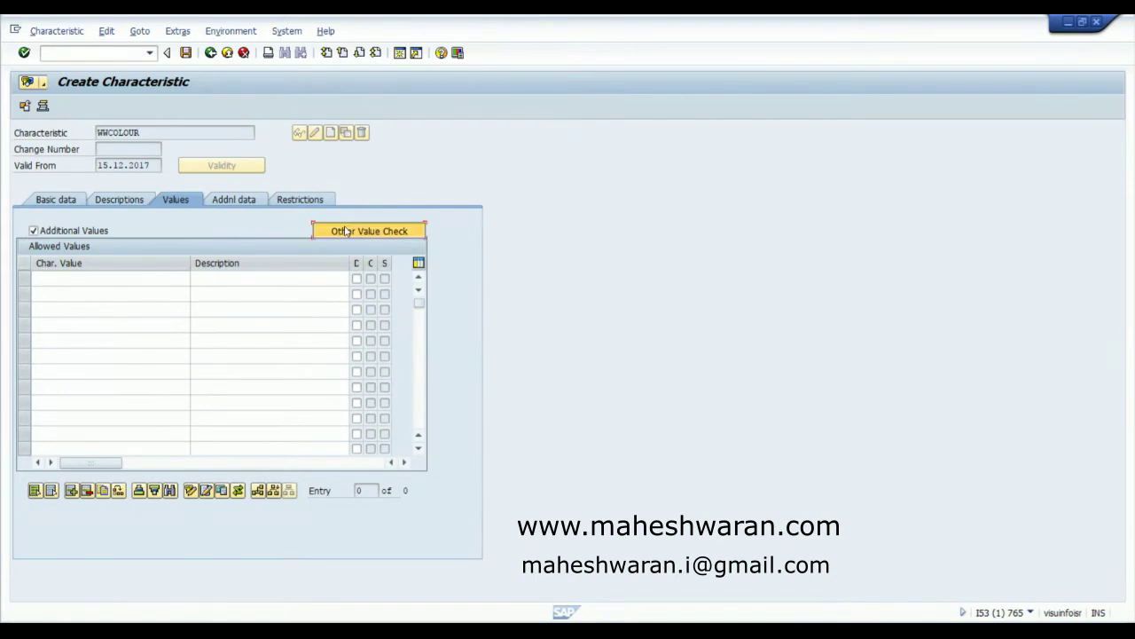
pyautogui.click(223, 306)
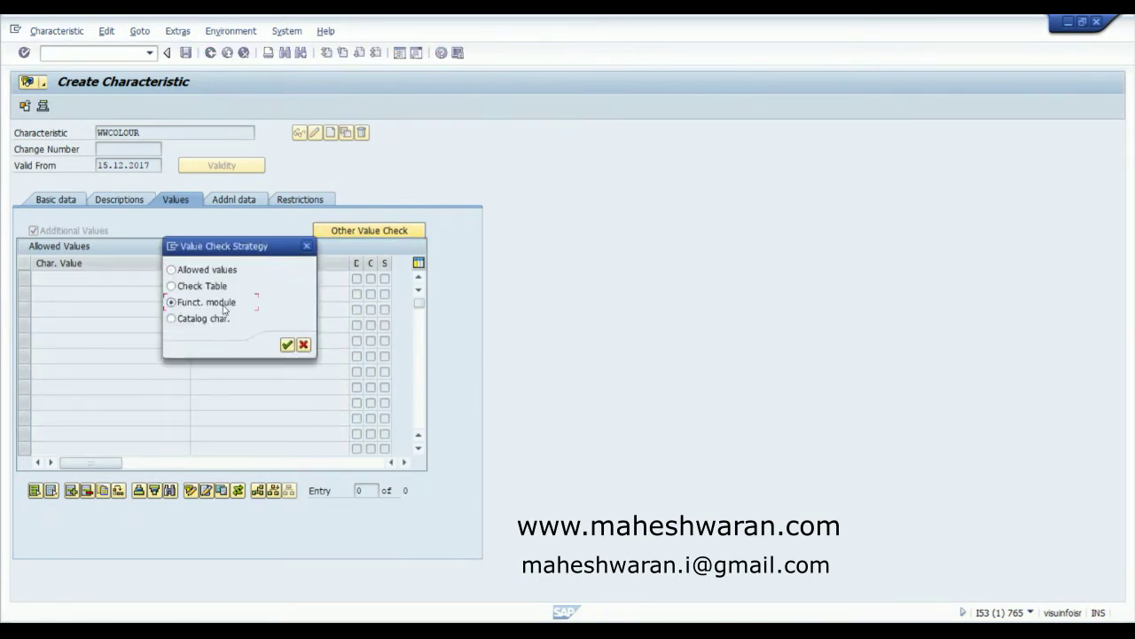
pyautogui.click(286, 344)
pyautogui.write('Wrf_')
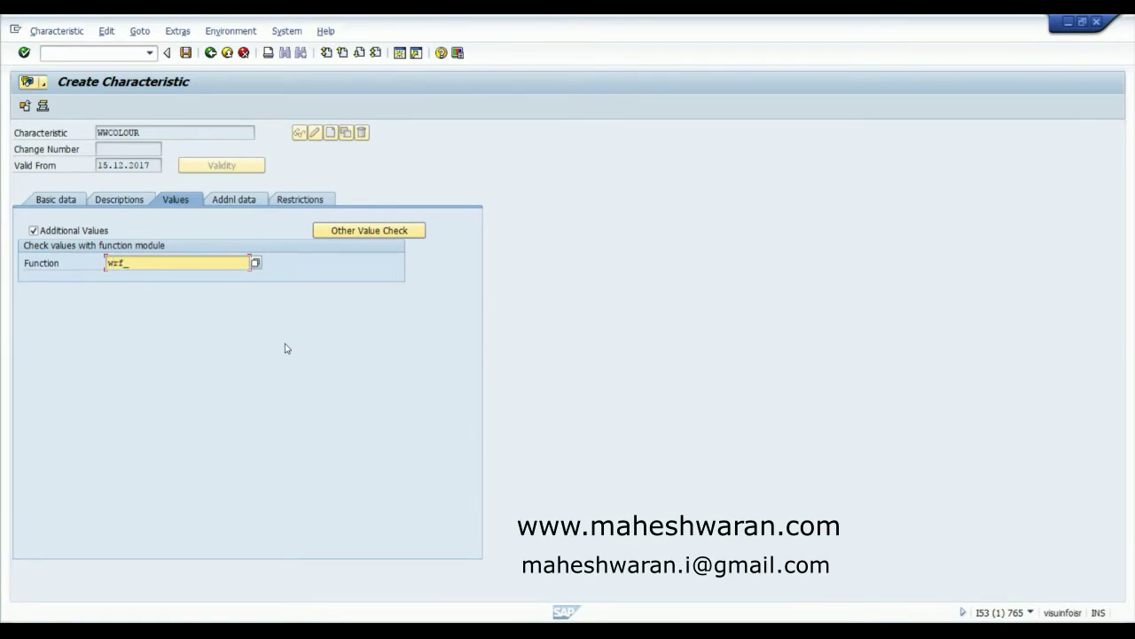
pyautogui.write('char_val')
pyautogui.hotkey('shift', 'Home')
pyautogui.press('Delete')
# Step: Assign WRF_CHECK_CHAR_VAL as the value check function of WWCOLOUR and save the characteristic
pyautogui.write('wrf')
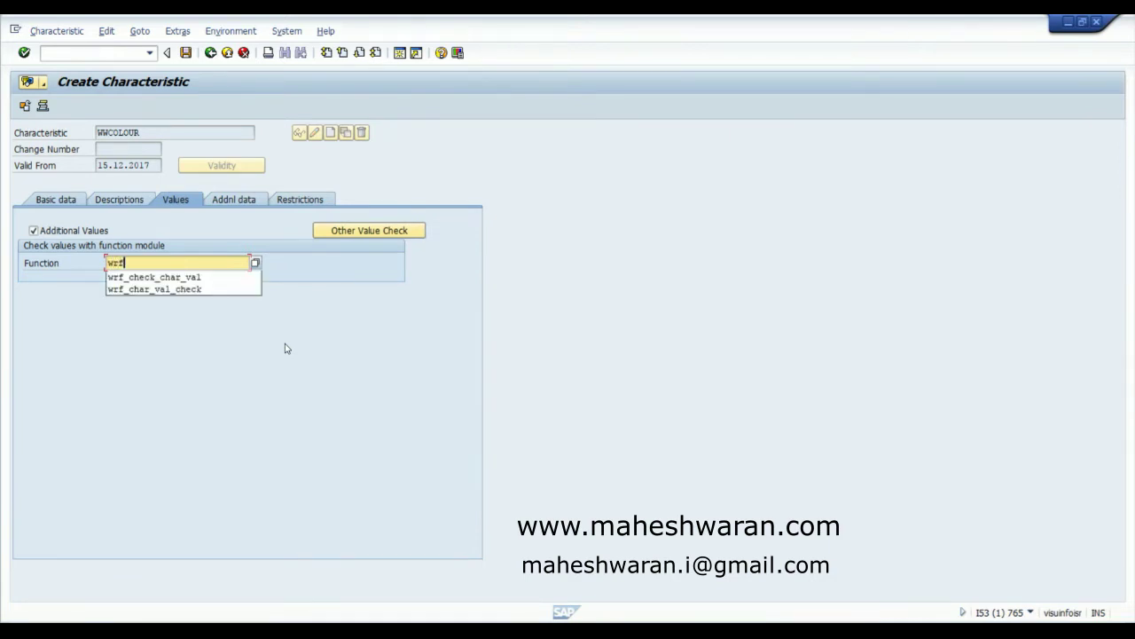
pyautogui.press('Return')
pyautogui.press('Return')
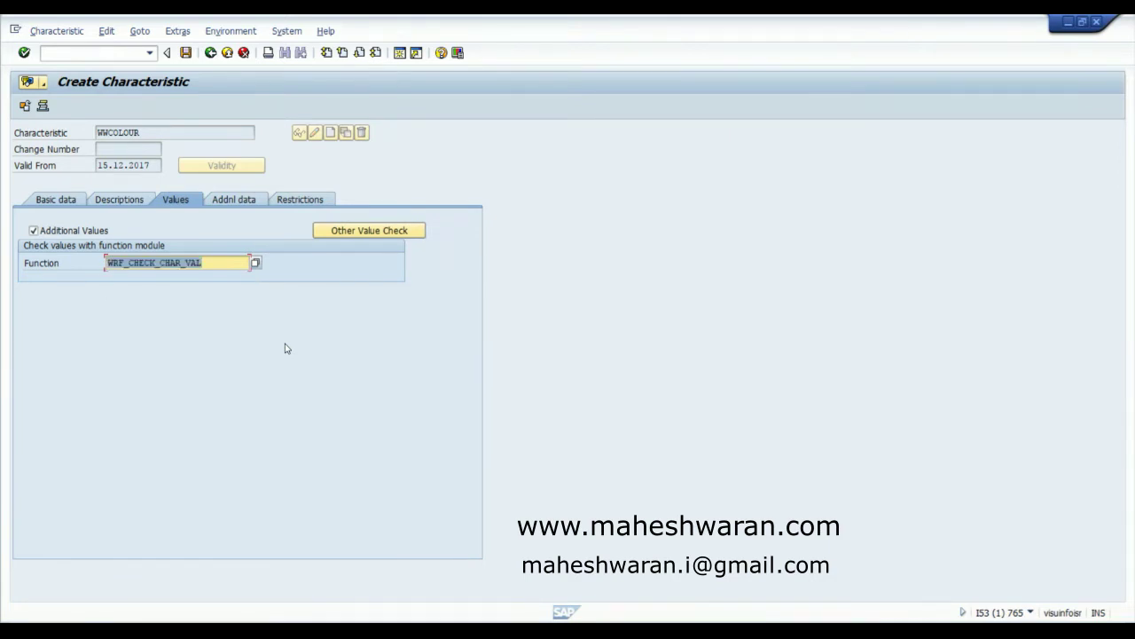
pyautogui.click(186, 53)
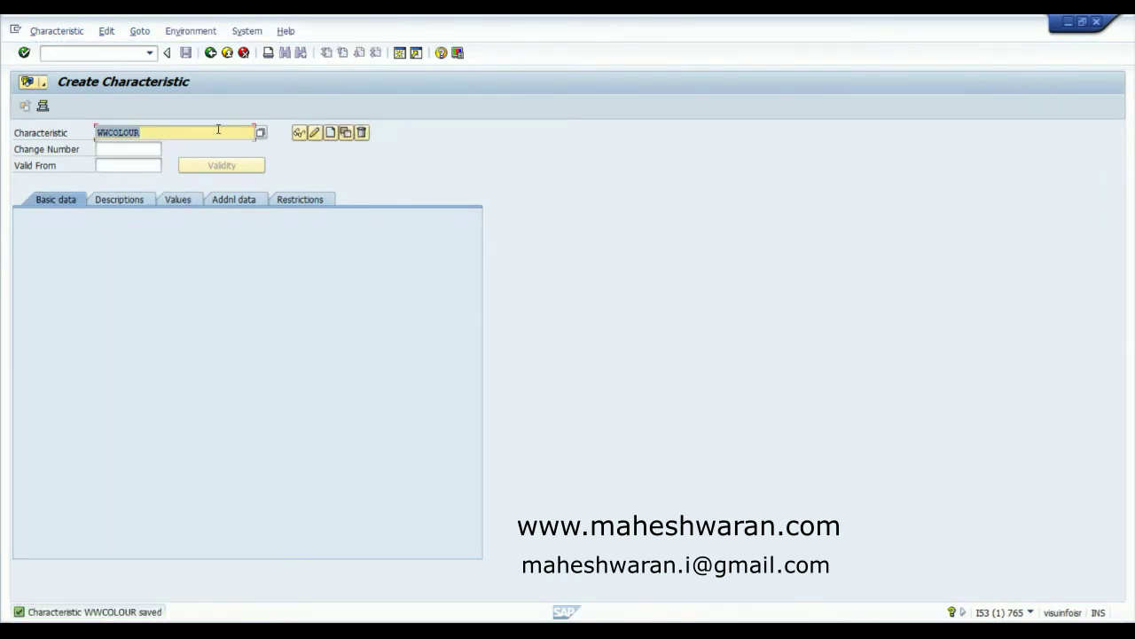
# Step: Create a second characteristic WWSIZE with the description "Woolworths Size"
pyautogui.click(178, 135)
pyautogui.hotkey('shift', 'Left')
pyautogui.hotkey('shift', 'Left')
pyautogui.hotkey('shift', 'Left')
pyautogui.hotkey('shift', 'Left')
pyautogui.hotkey('shift', 'Left')
pyautogui.hotkey('shift', 'Left')
pyautogui.write('SIZE')
pyautogui.click(330, 133)
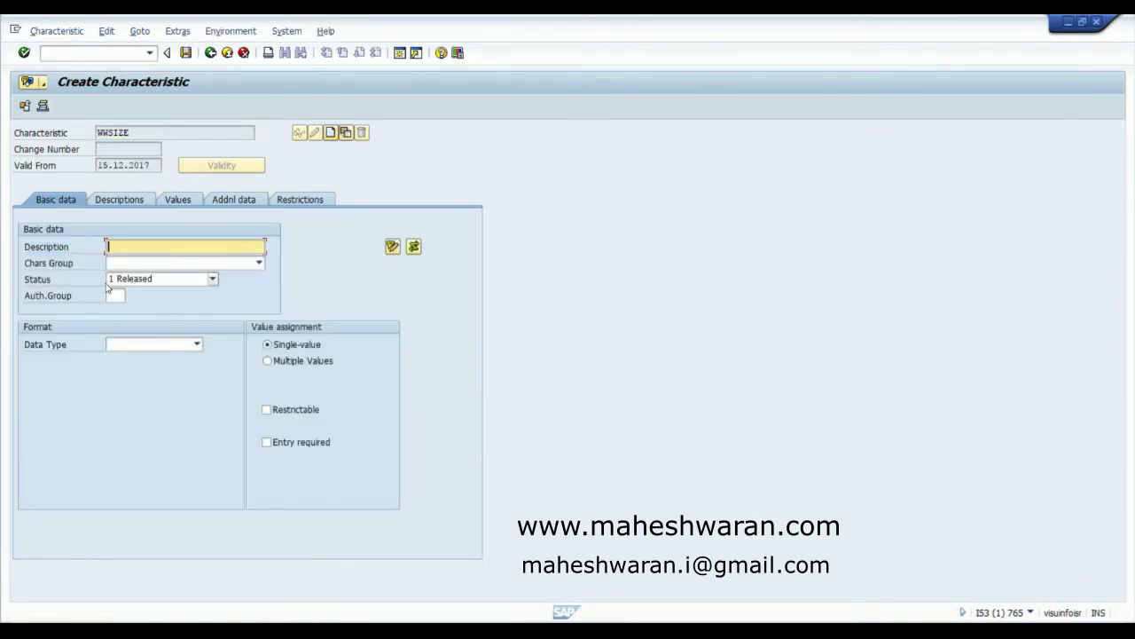
pyautogui.write('Woolworths Size')
# Step: Set the size characteristic's data type to CHAR Character Format with 18 characters
pyautogui.click(155, 346)
pyautogui.click(138, 357)
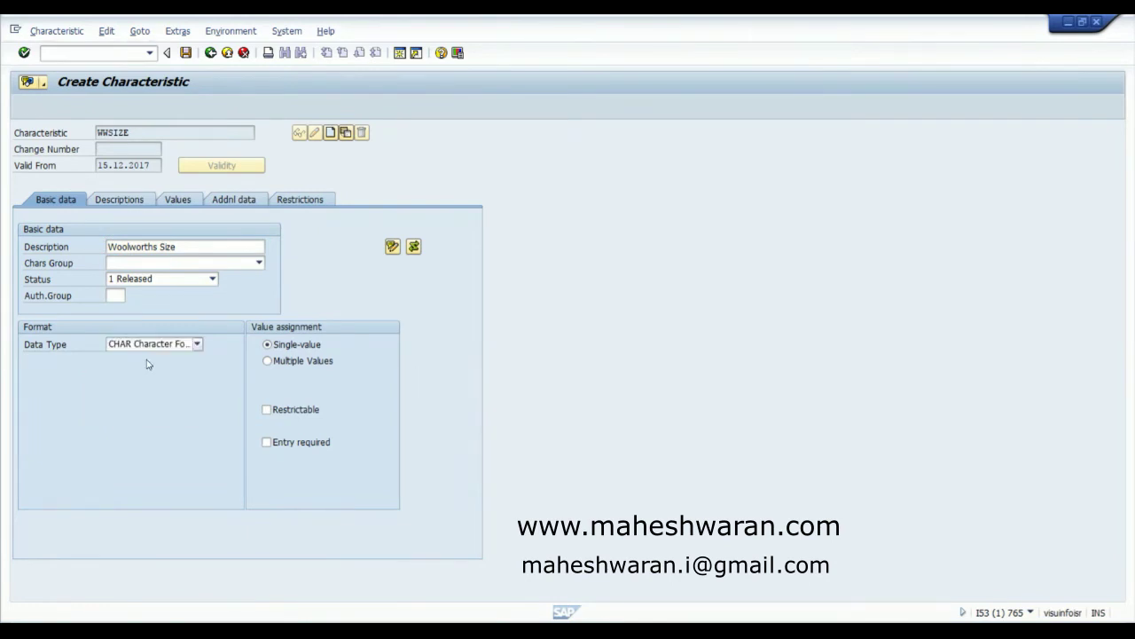
pyautogui.write('18')
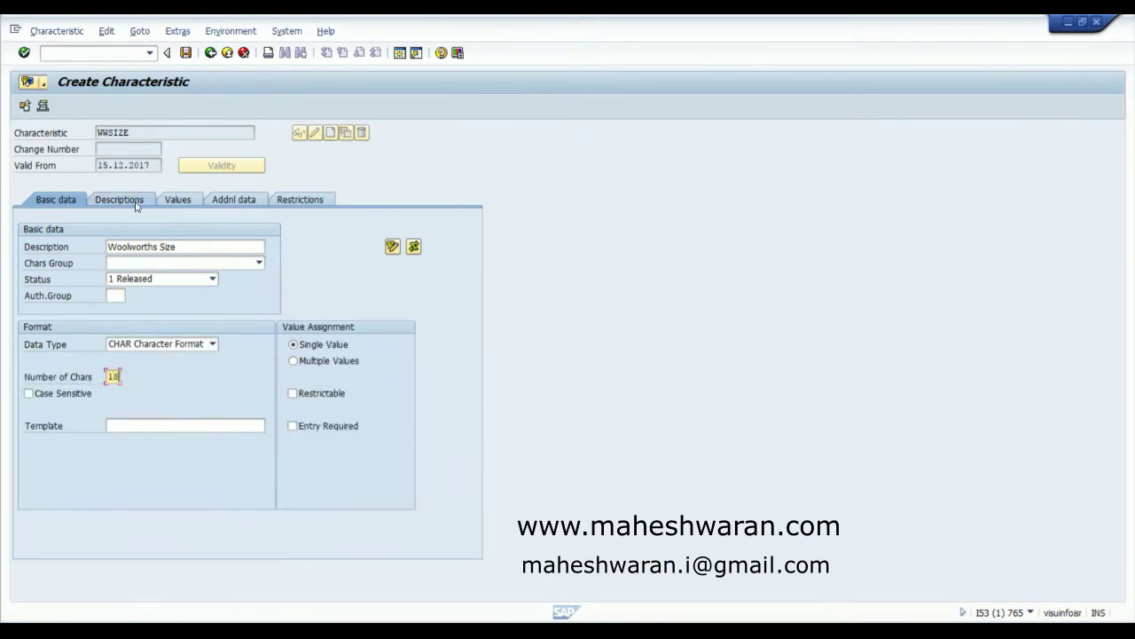
# Step: Allow additional values for WWSIZE and switch its value check strategy to a function module
pyautogui.click(189, 203)
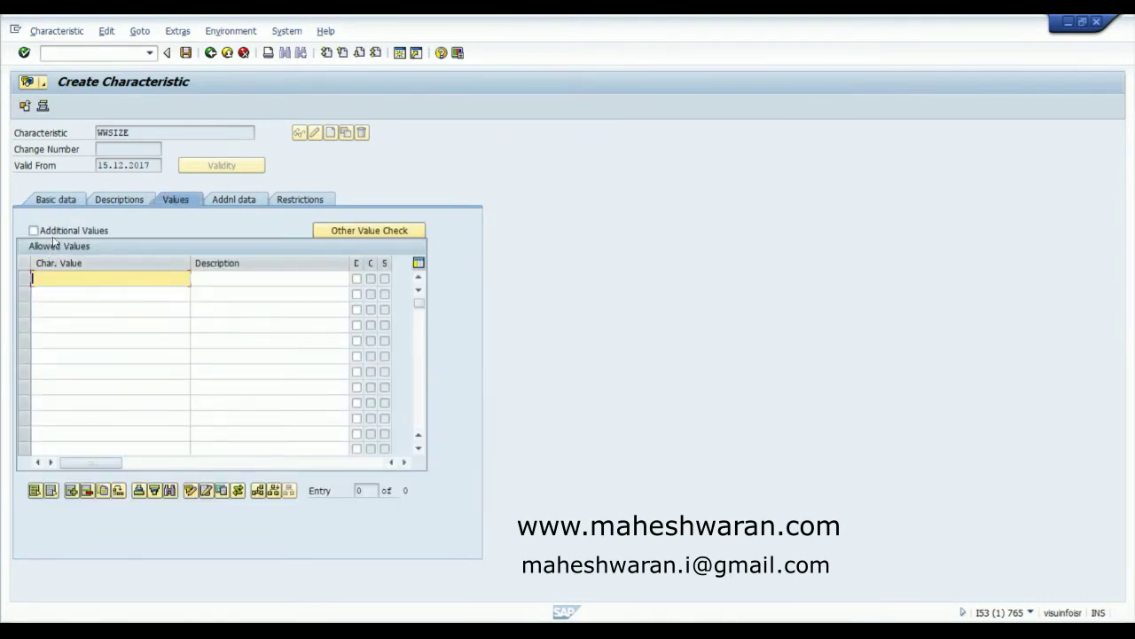
pyautogui.click(34, 231)
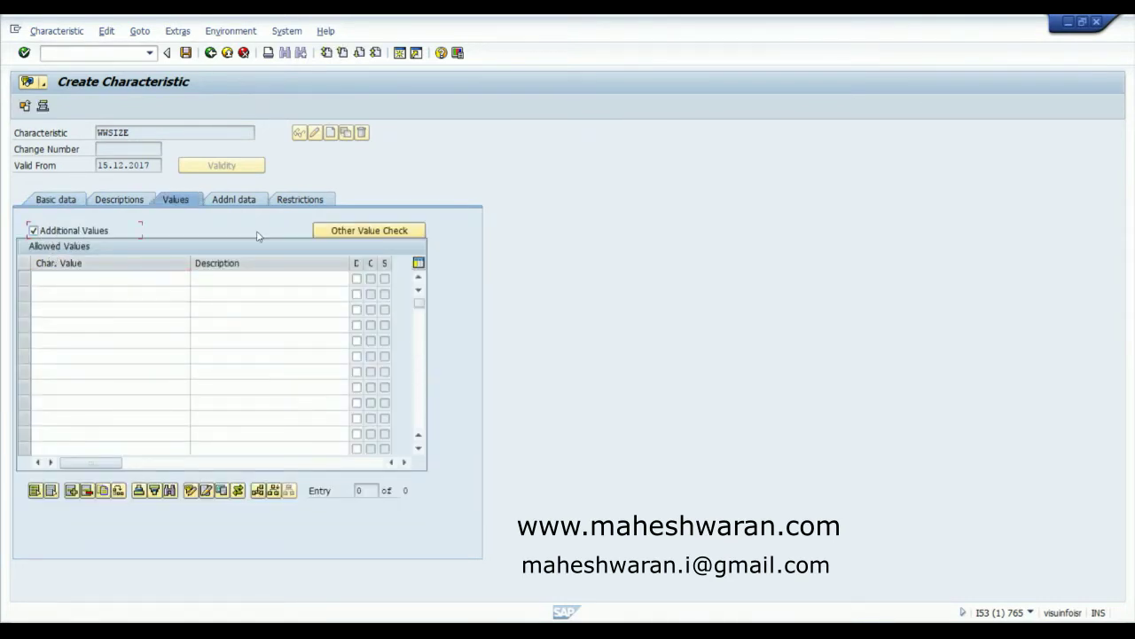
pyautogui.click(332, 233)
pyautogui.click(197, 303)
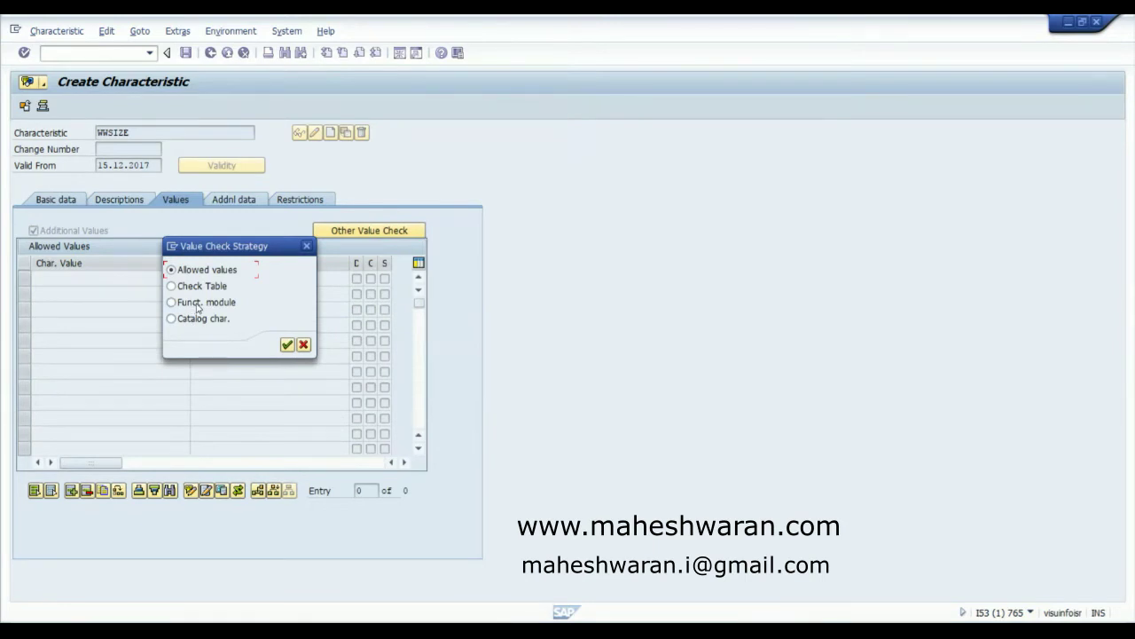
pyautogui.click(287, 345)
# Step: Assign WRF_CHECK_CHAR_VAL as the value check function of WWSIZE and save the characteristic
pyautogui.write('wrf')
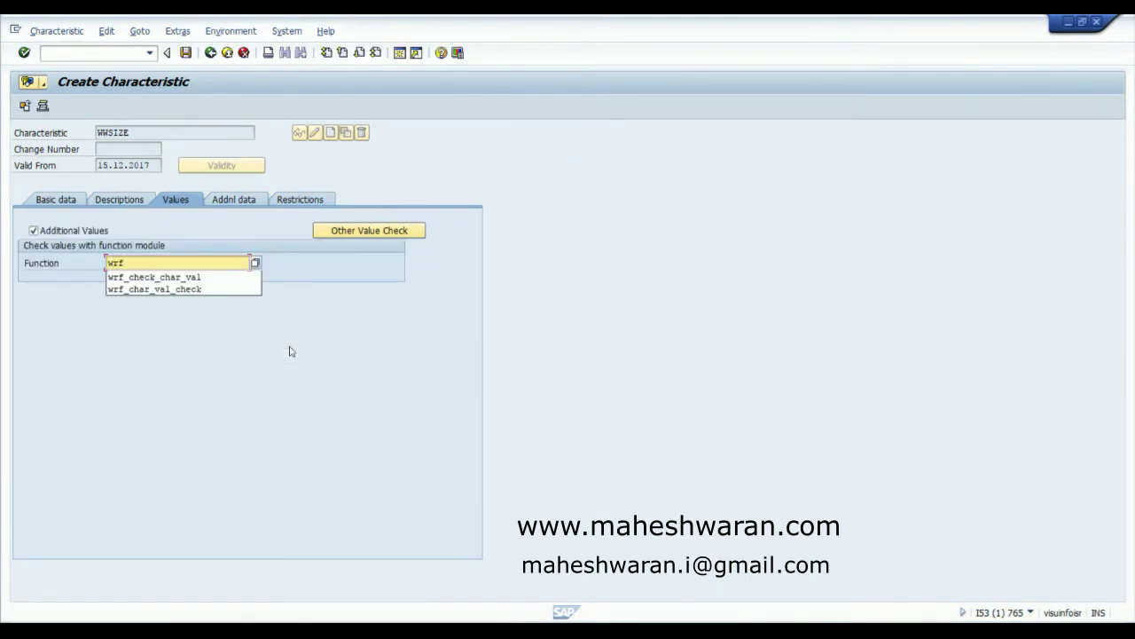
pyautogui.press('Down')
pyautogui.press('Return')
pyautogui.press('Return')
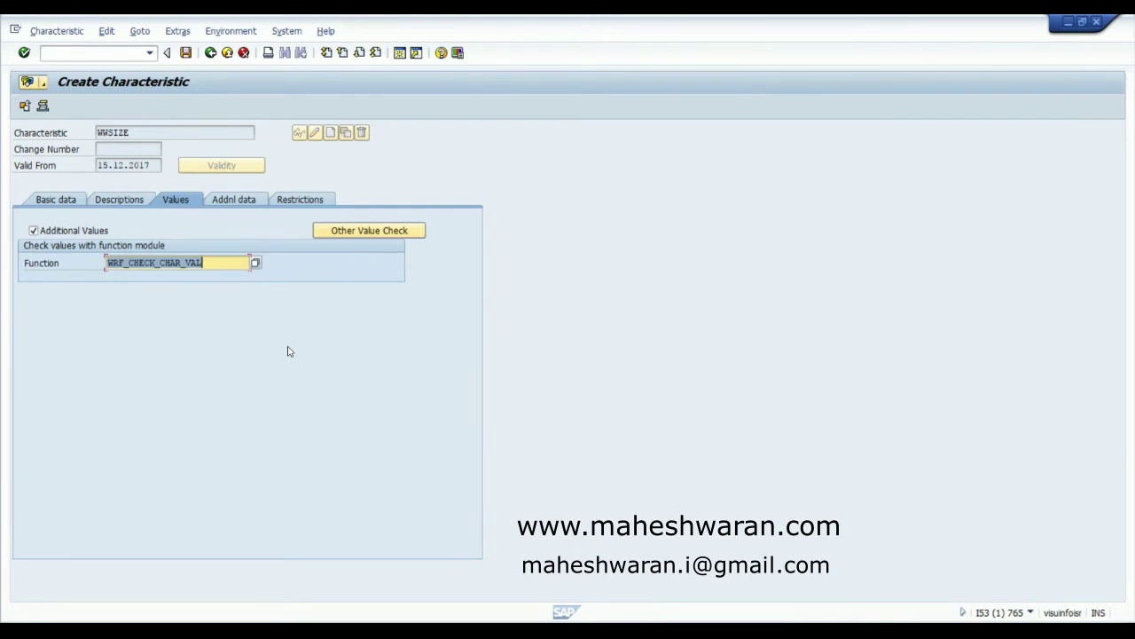
pyautogui.click(186, 53)
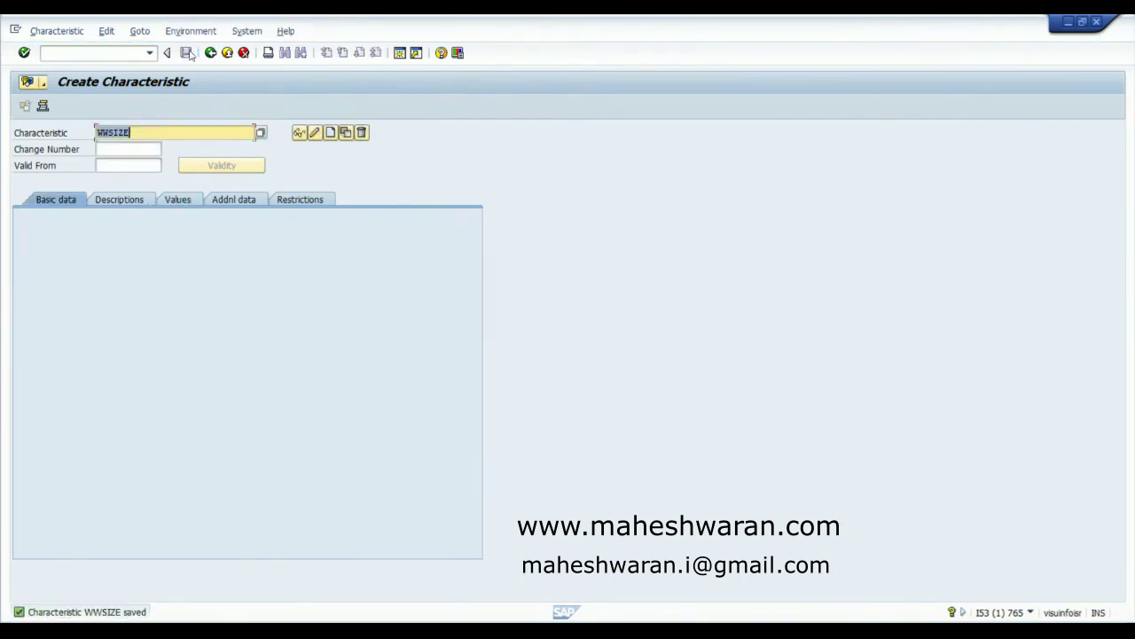
# Step: Leave characteristics management and open the editing of characteristic values in the new characteristic value storage
pyautogui.click(211, 54)
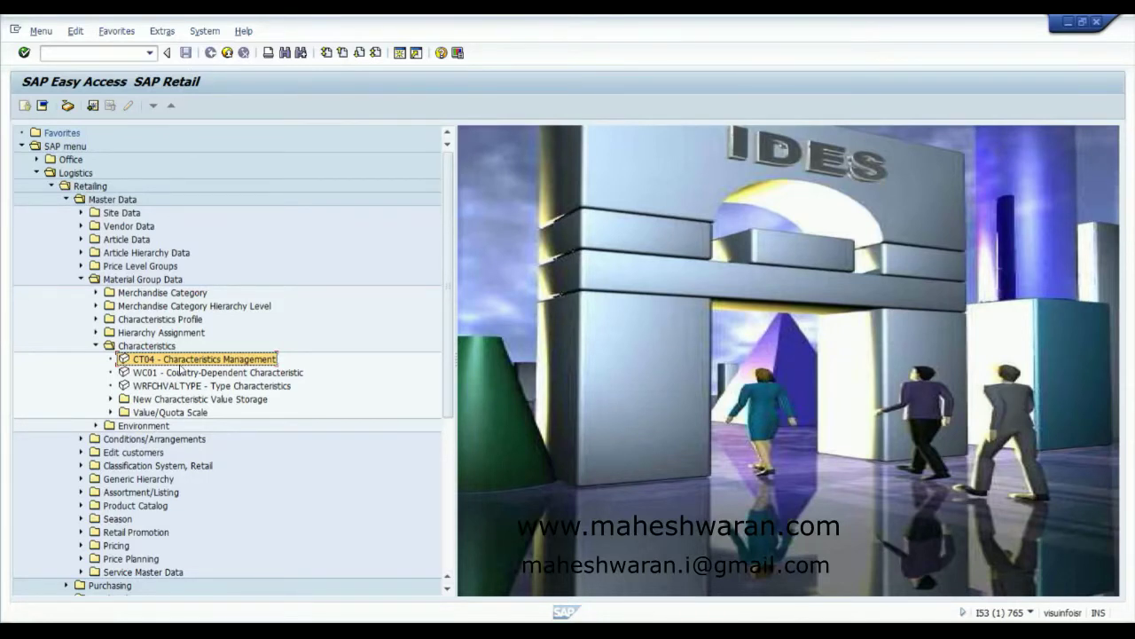
pyautogui.click(112, 400)
pyautogui.doubleClick(165, 414)
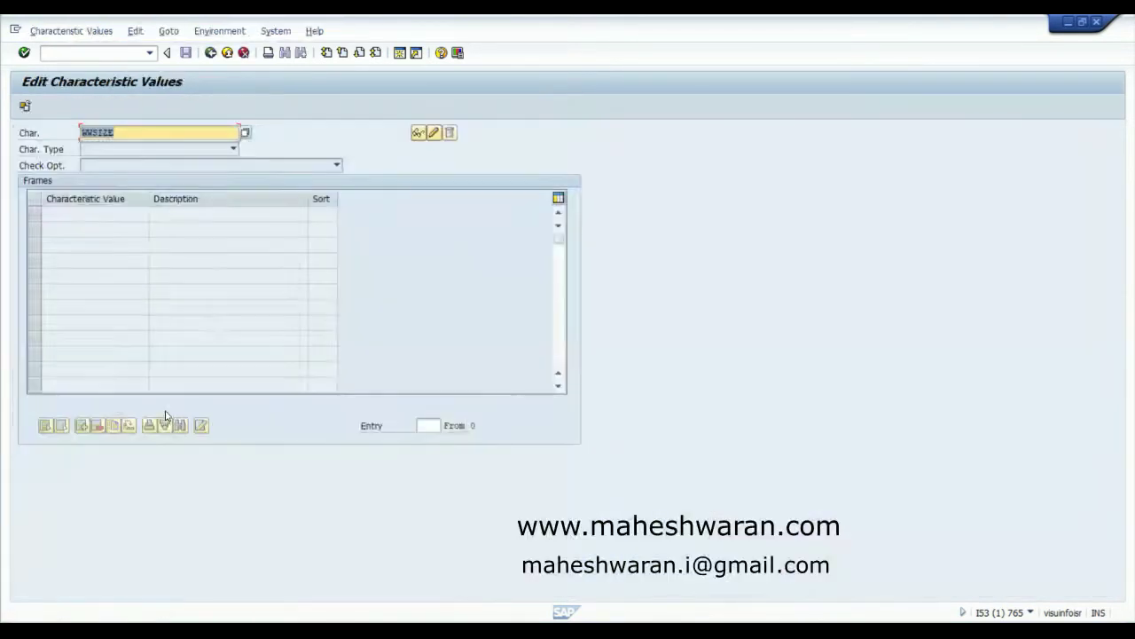
# Step: Call up the Woolworths colour characteristic WWCOLOUR for editing its values
pyautogui.click(135, 132)
pyautogui.press('BackSpace')
pyautogui.press('BackSpace')
pyautogui.press('BackSpace')
pyautogui.press('BackSpace')
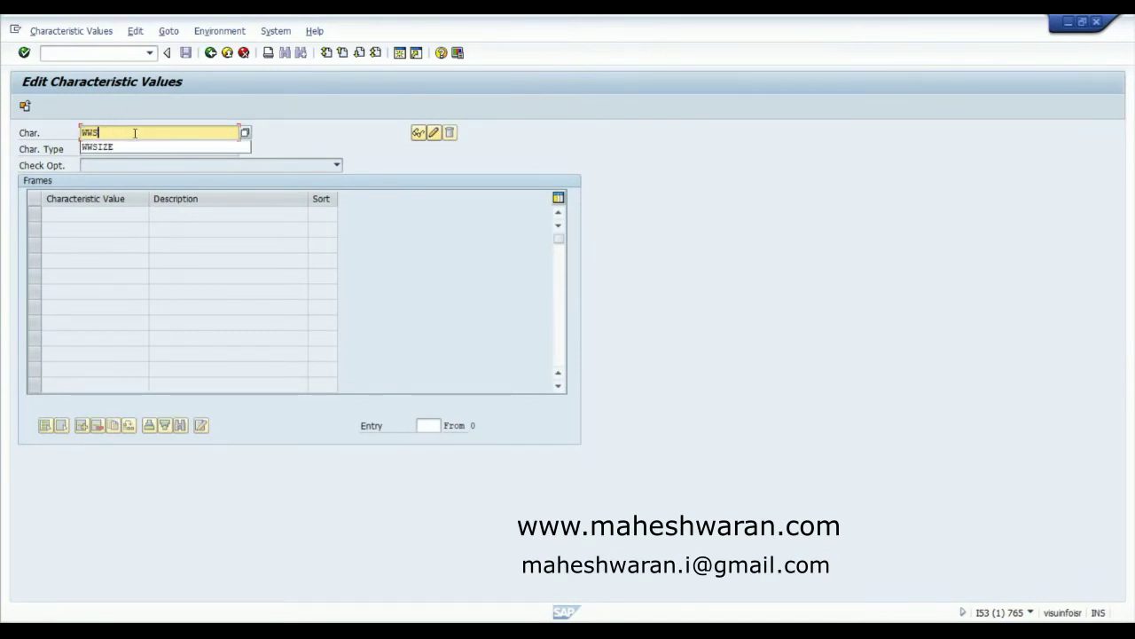
pyautogui.write('COLOR')
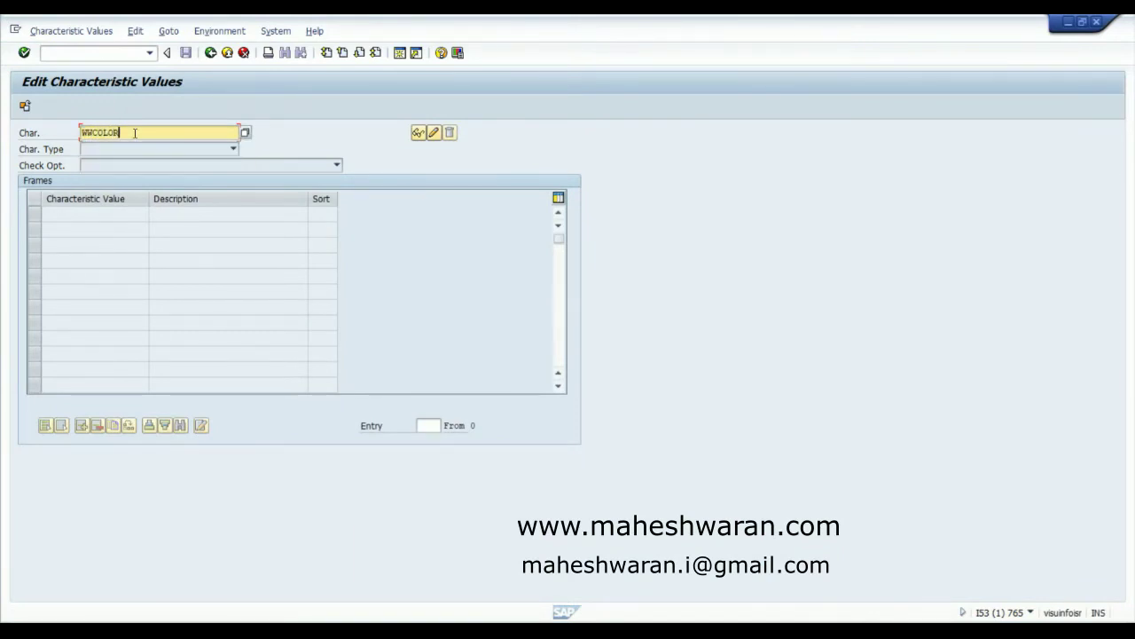
pyautogui.write('UR')
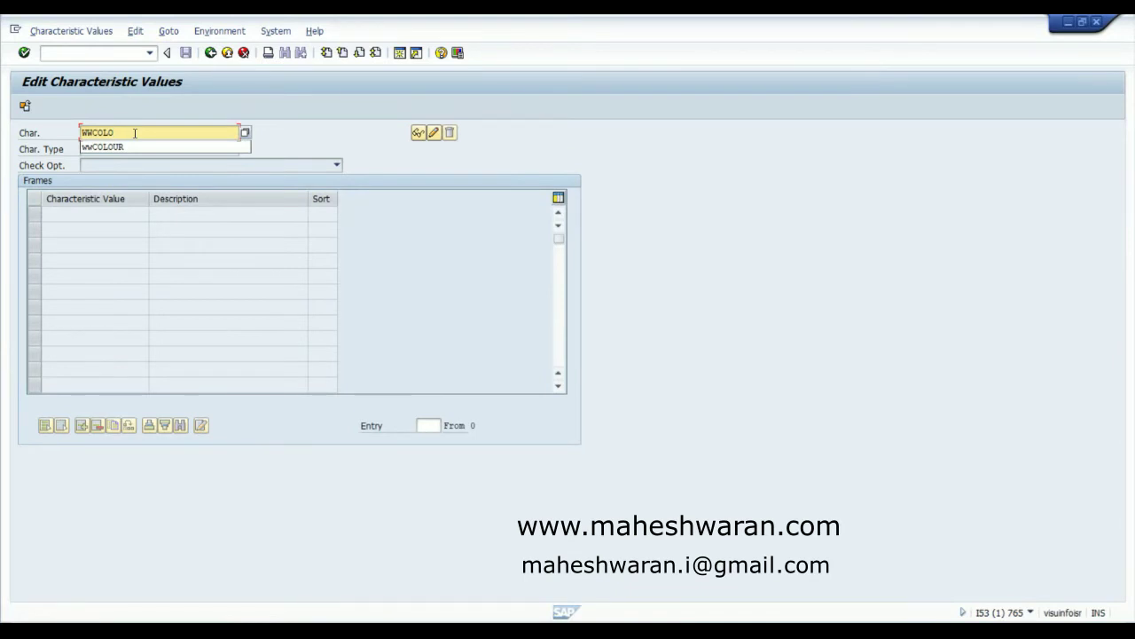
pyautogui.press('Return')
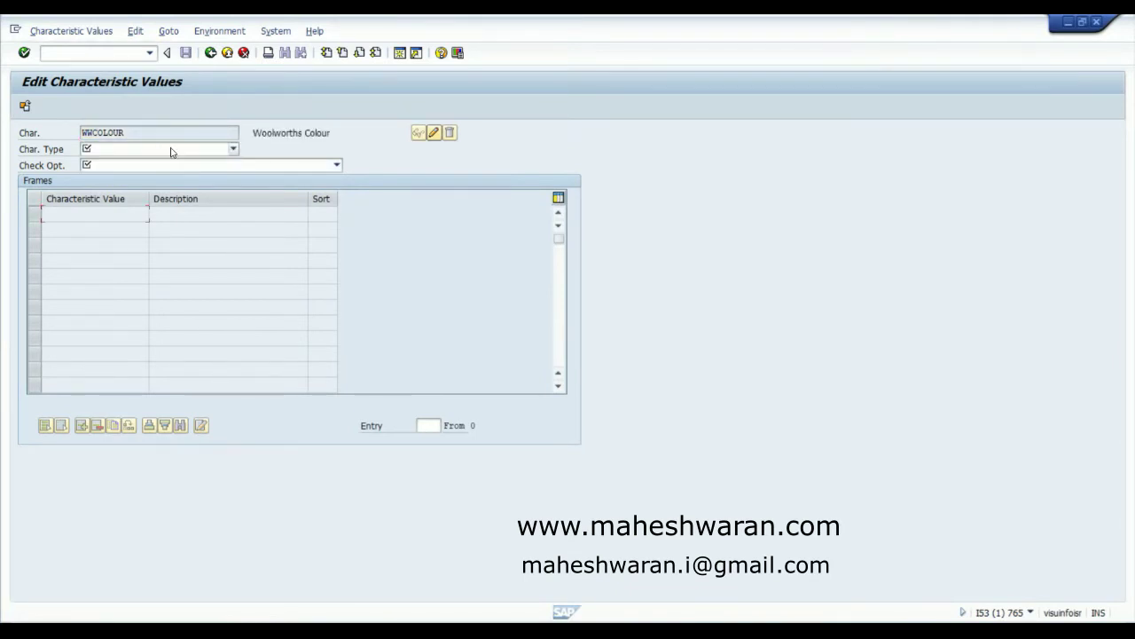
# Step: Classify WWCOLOUR as a color characteristic with values checked in material maintenance with error, and dismiss the note on identical types
pyautogui.click(171, 149)
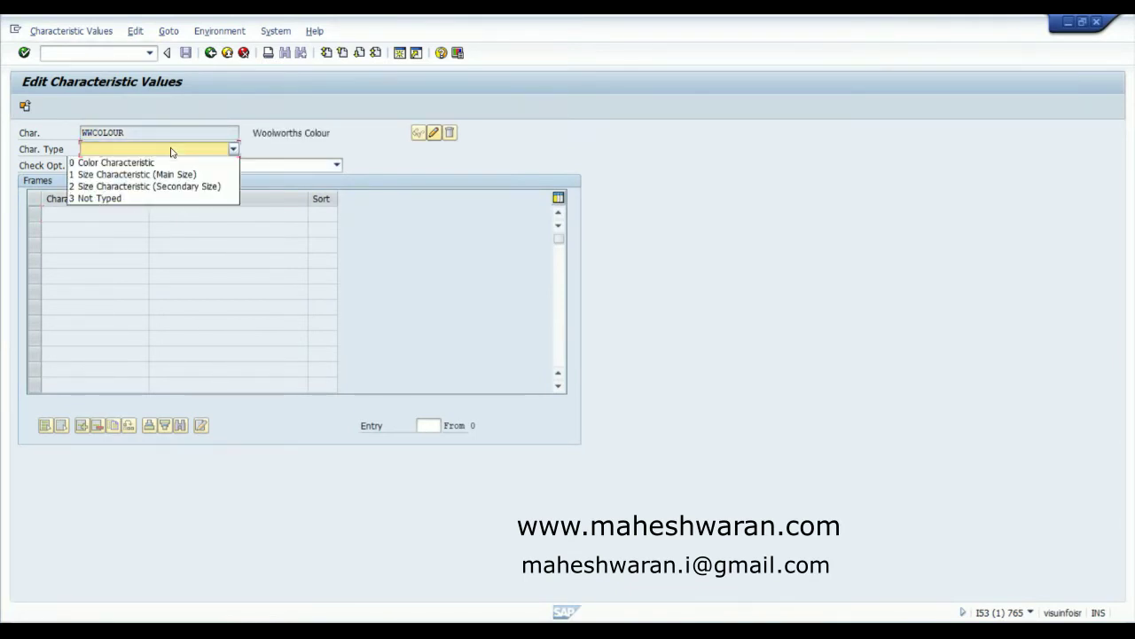
pyautogui.click(120, 164)
pyautogui.click(121, 168)
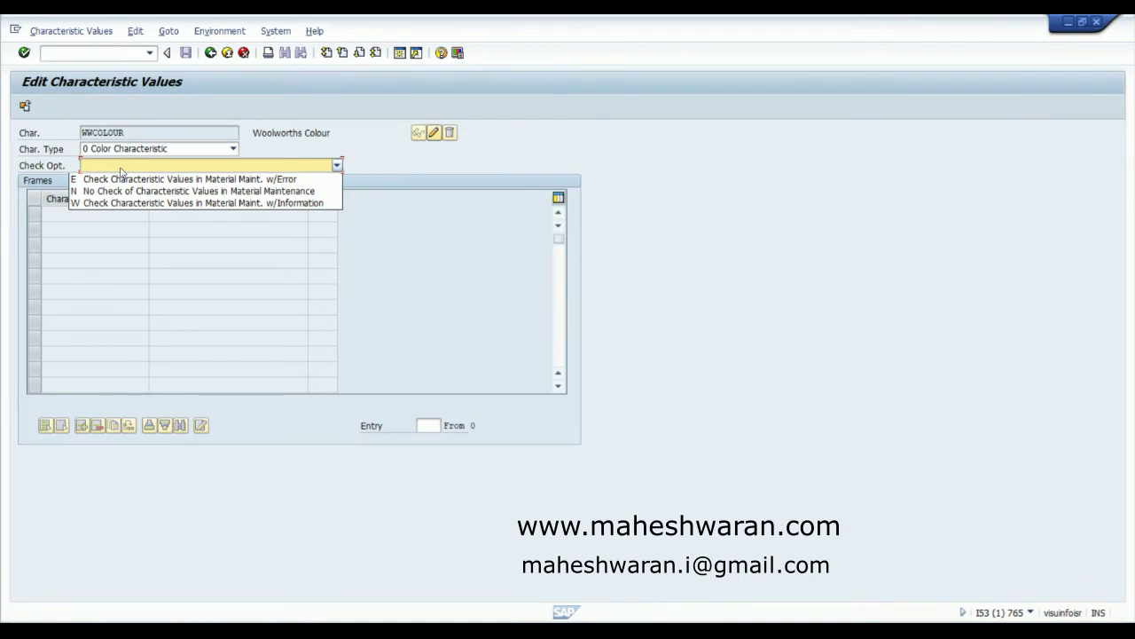
pyautogui.click(121, 179)
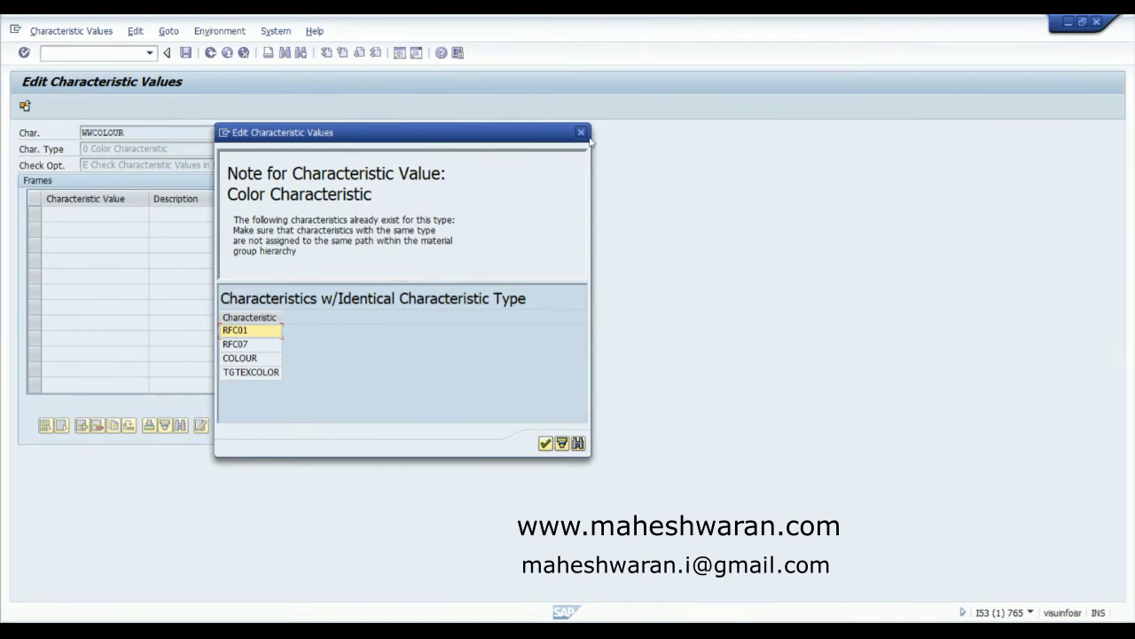
pyautogui.click(582, 133)
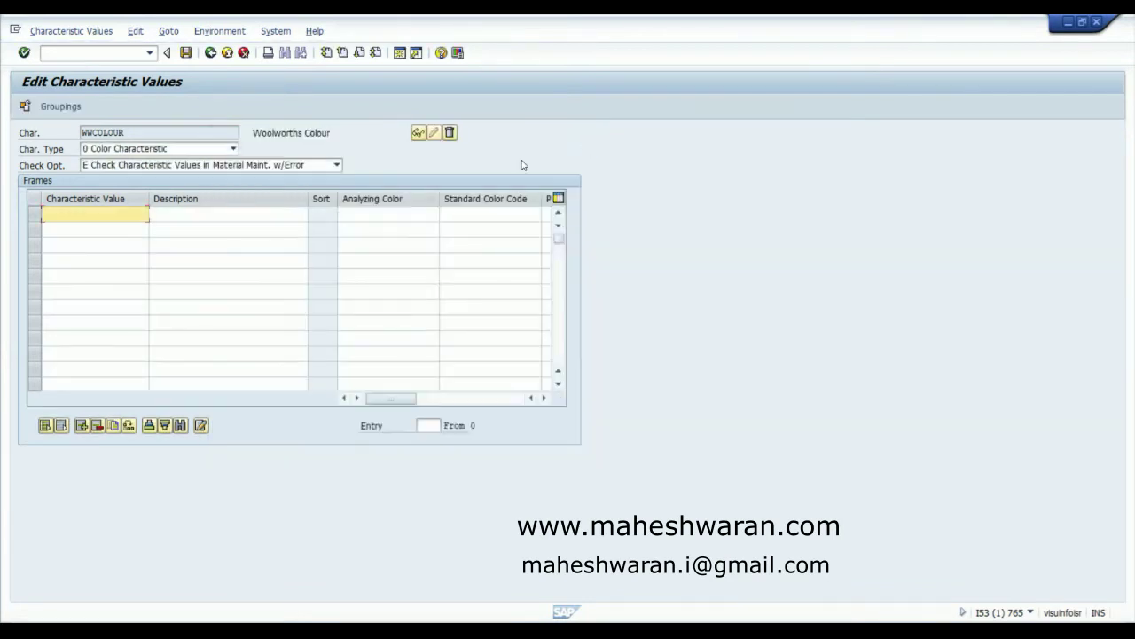
# Step: Enter the colour values WH with description White and BL with description Black
pyautogui.write('01')
pyautogui.press('BackSpace')
pyautogui.press('BackSpace')
pyautogui.write('WH')
pyautogui.press('Tab')
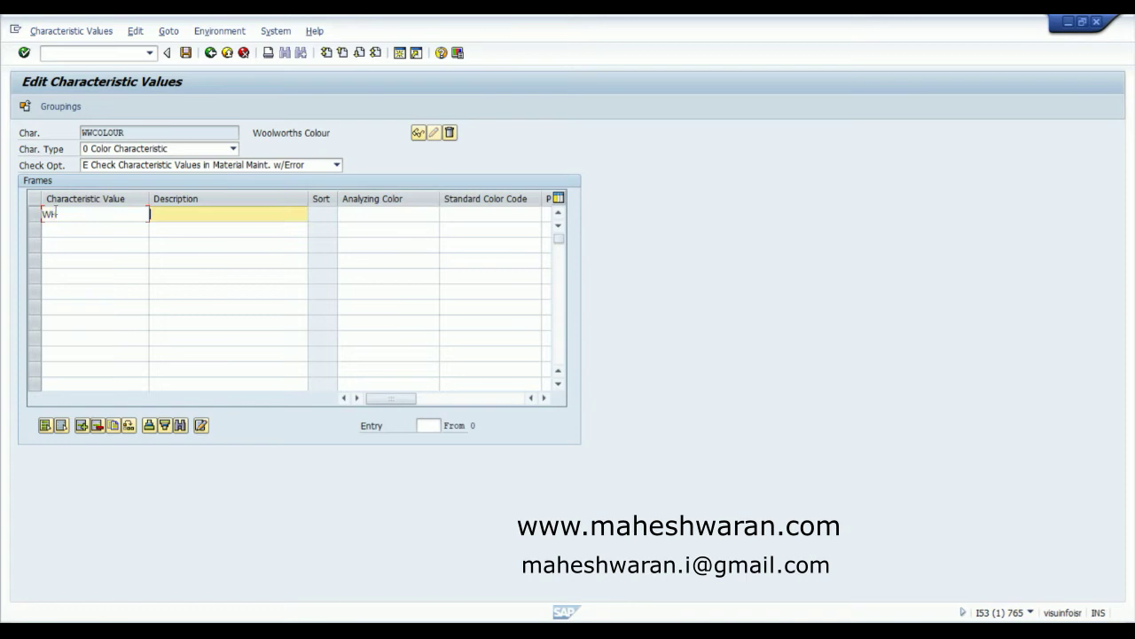
pyautogui.write('White')
pyautogui.click(58, 230)
pyautogui.write('BL')
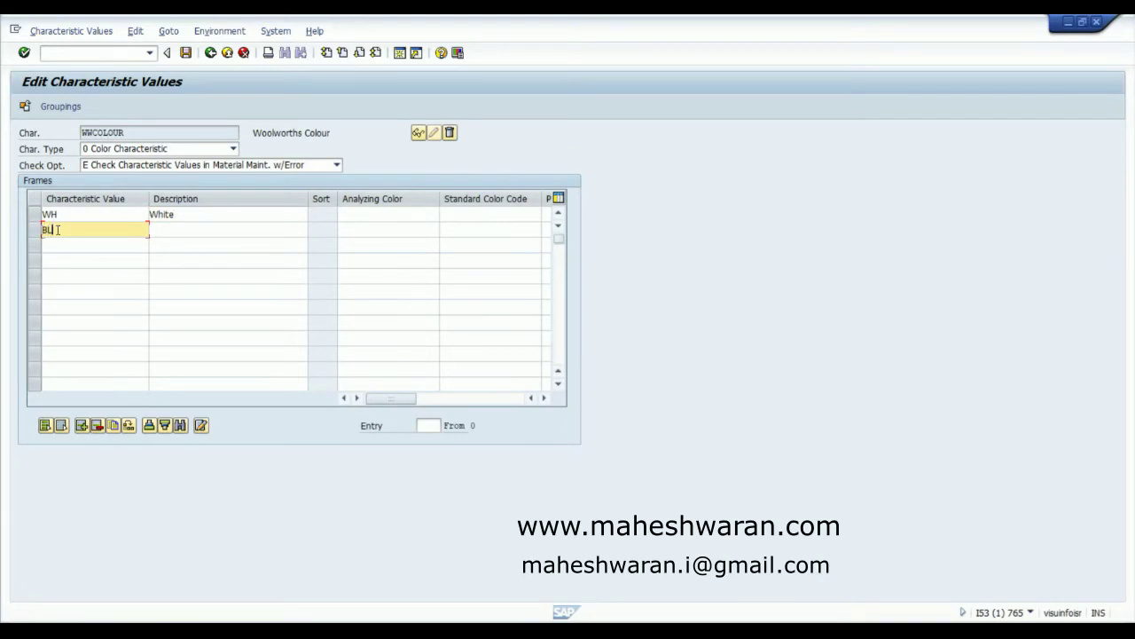
pyautogui.press('Tab')
pyautogui.write('B')
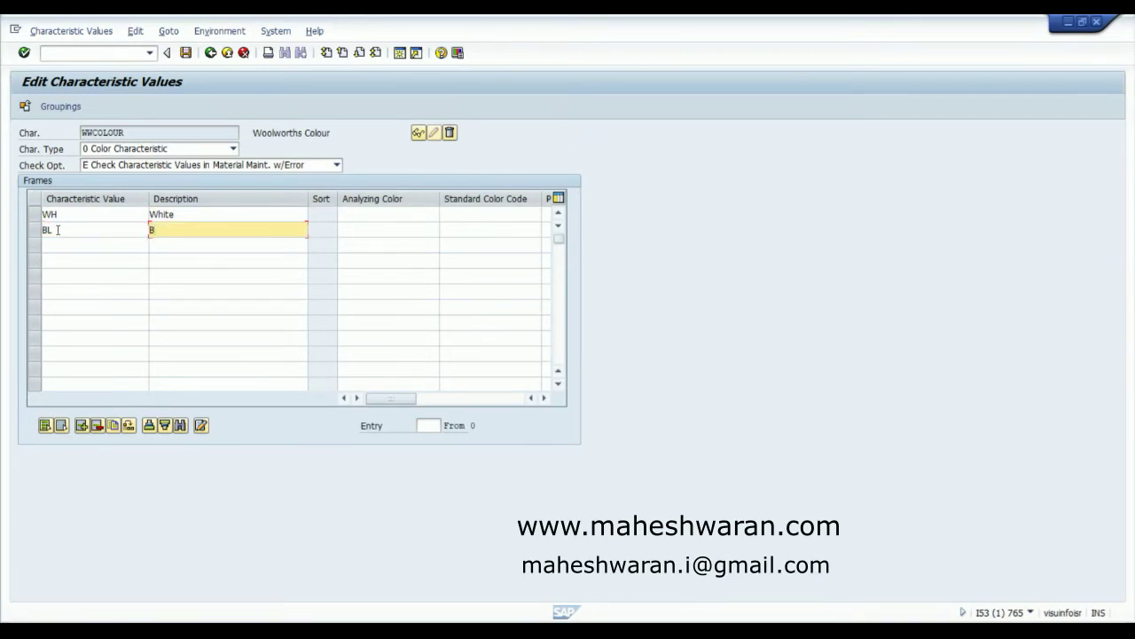
pyautogui.write('lack')
# Step: Add the colour values RE with description Red and GR with description Green
pyautogui.click(64, 247)
pyautogui.write('RE')
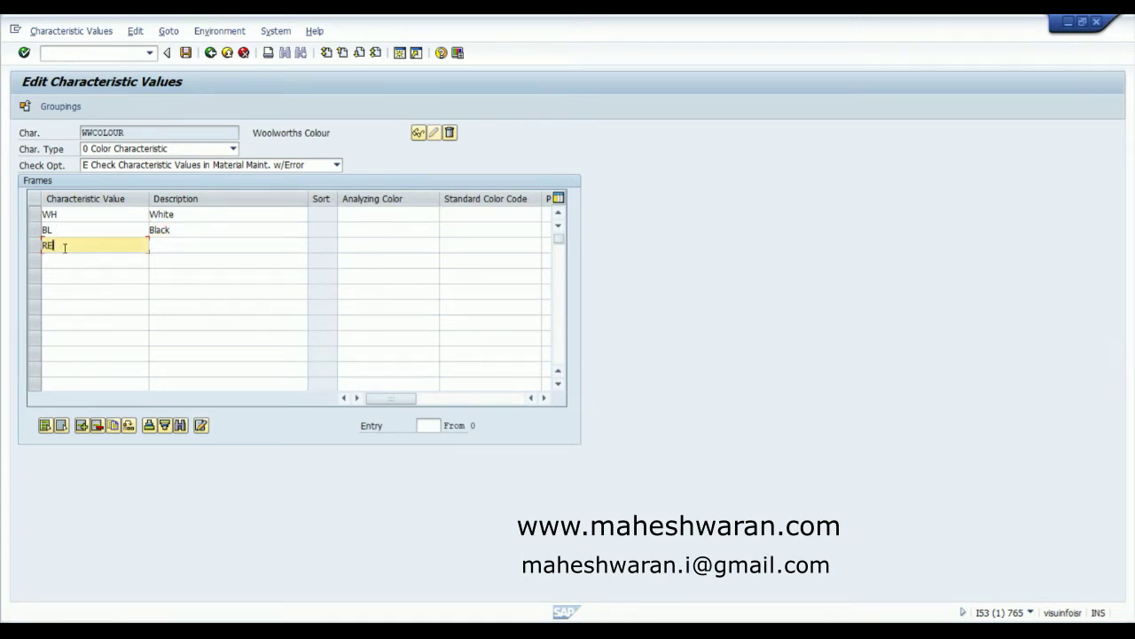
pyautogui.press('Tab')
pyautogui.write('Red')
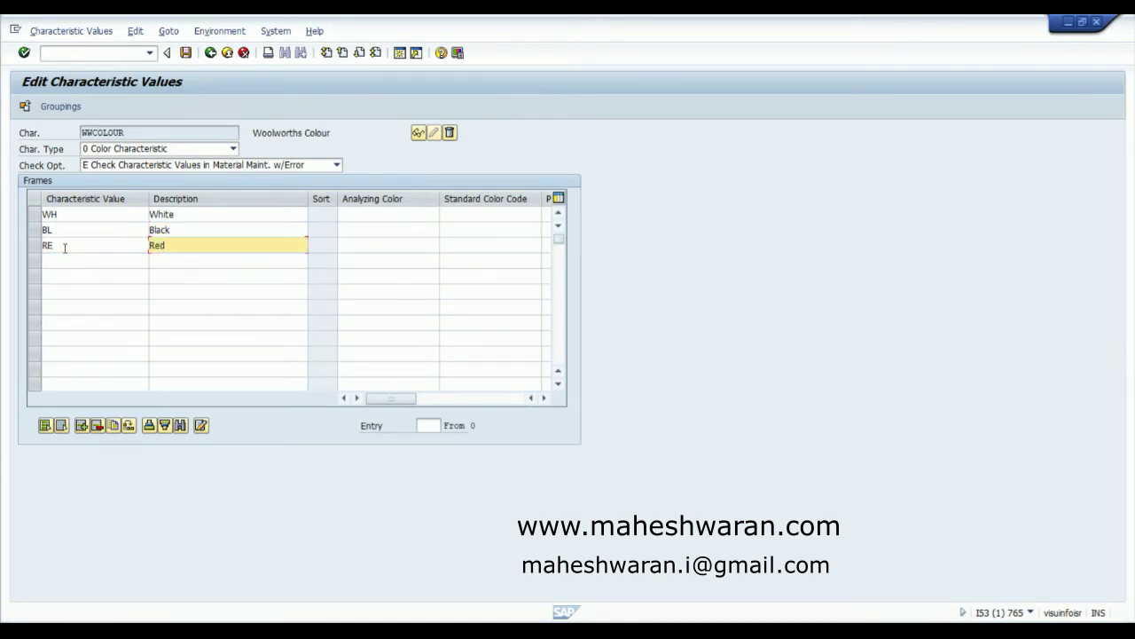
pyautogui.click(52, 261)
pyautogui.write('GR')
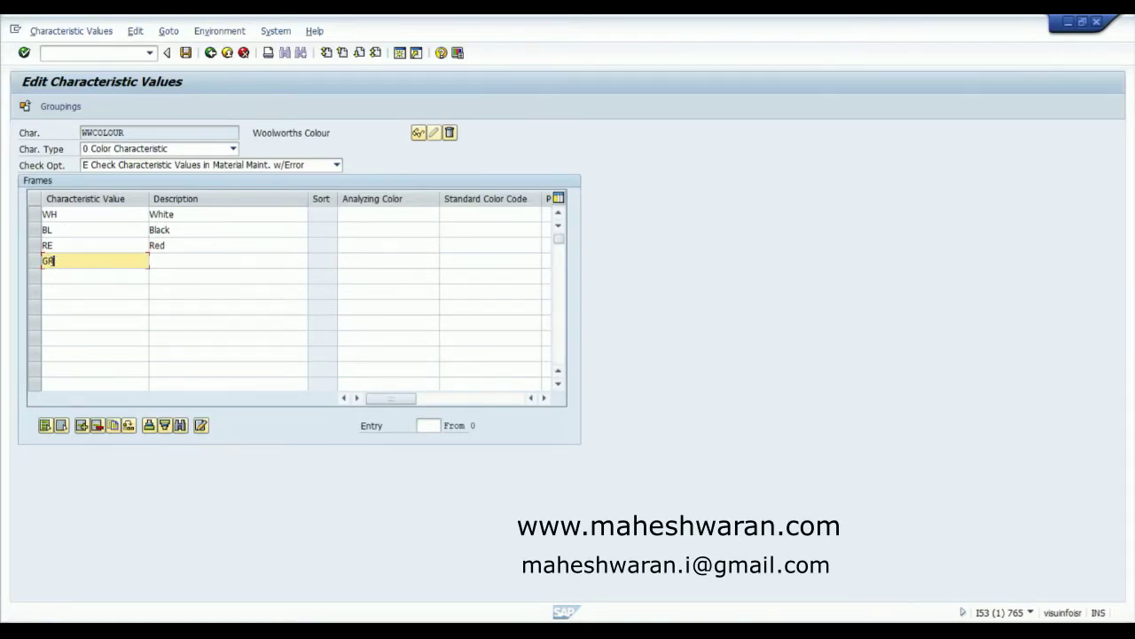
pyautogui.press('Tab')
pyautogui.write('Green')
# Step: Add the colour values BU with description Blue and YE with description Yellow, and confirm the entries
pyautogui.click(56, 275)
pyautogui.write('BU')
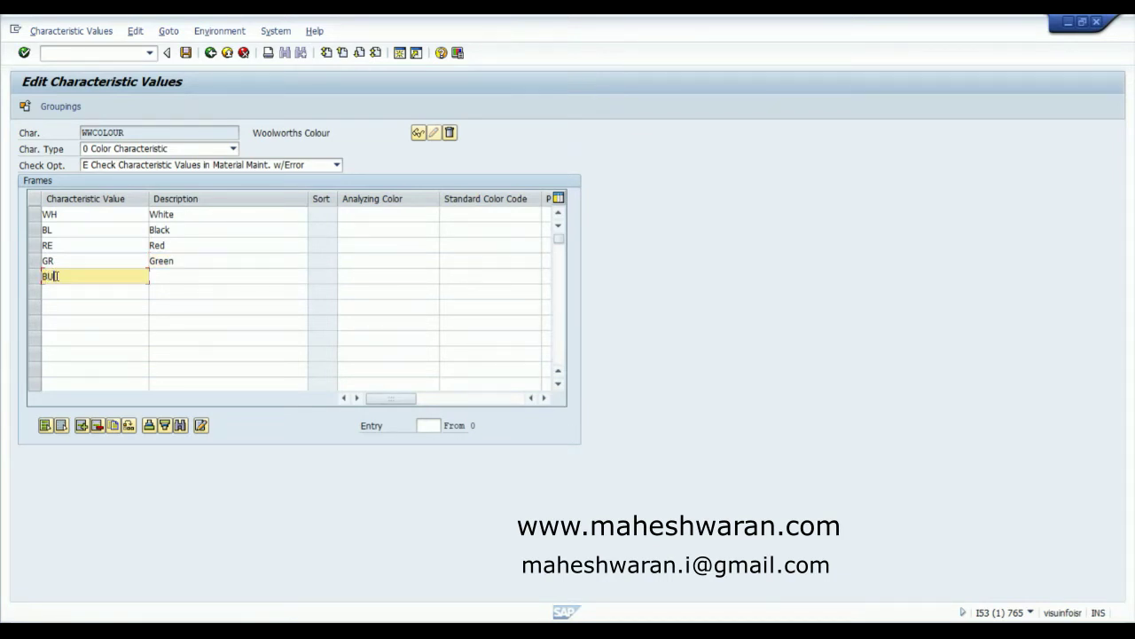
pyautogui.press('Tab')
pyautogui.write('Blue')
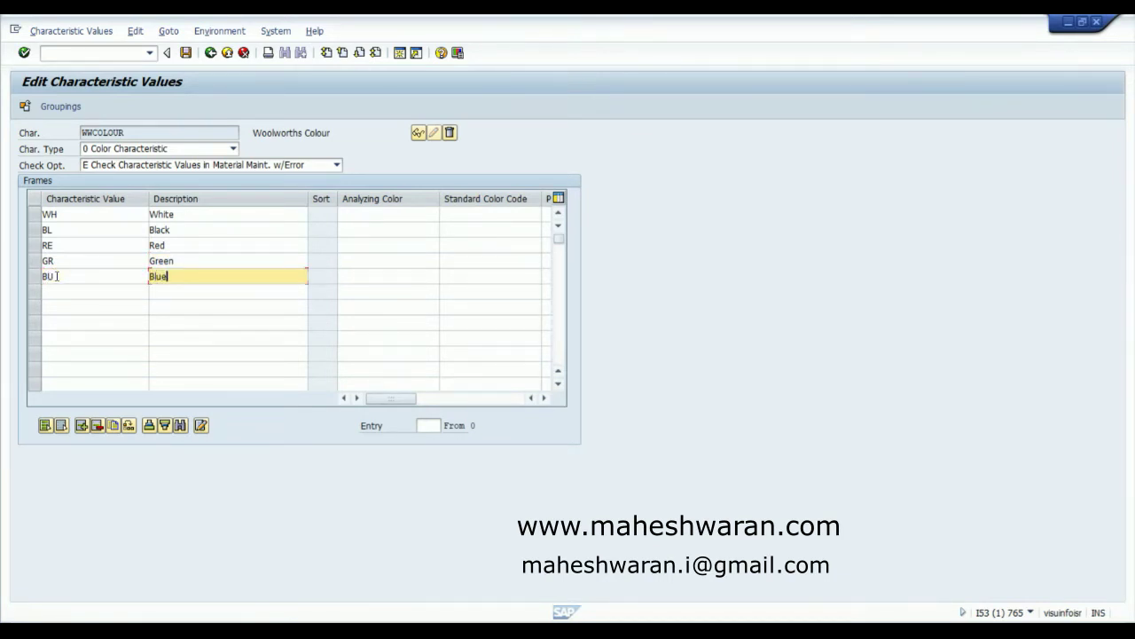
pyautogui.click(50, 289)
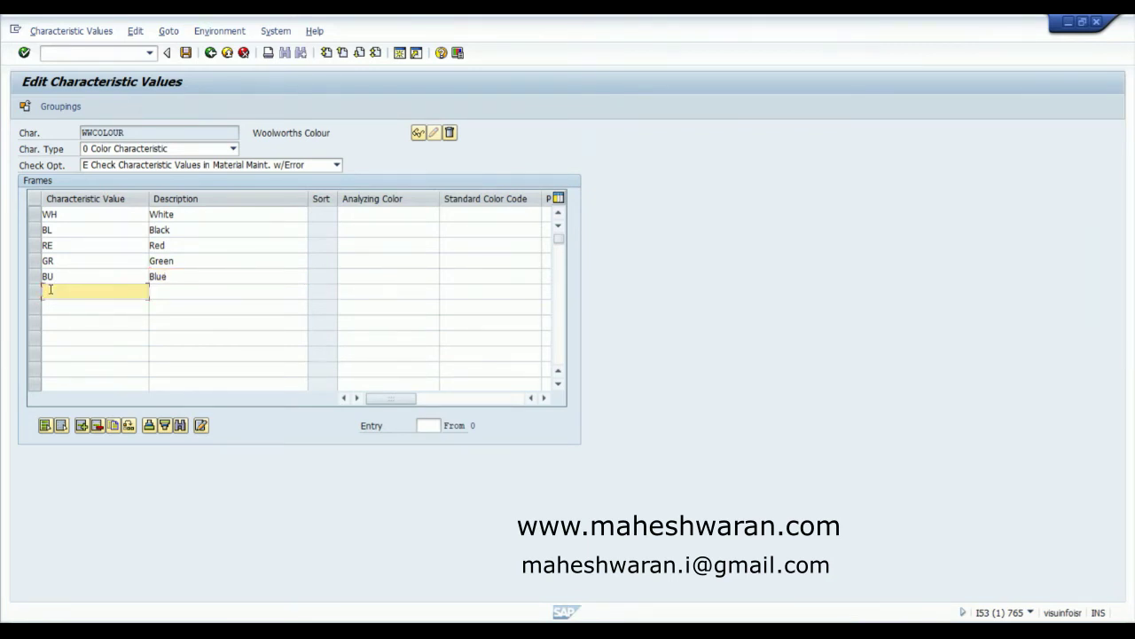
pyautogui.write('YE')
pyautogui.press('Tab')
pyautogui.write('Yellow')
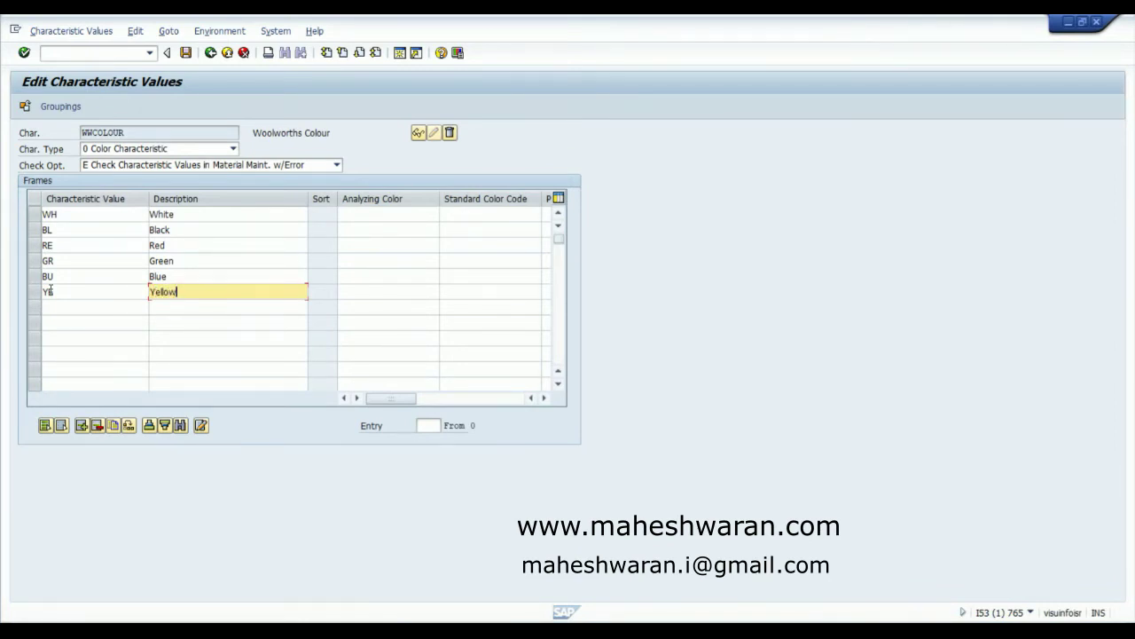
pyautogui.press('Return')
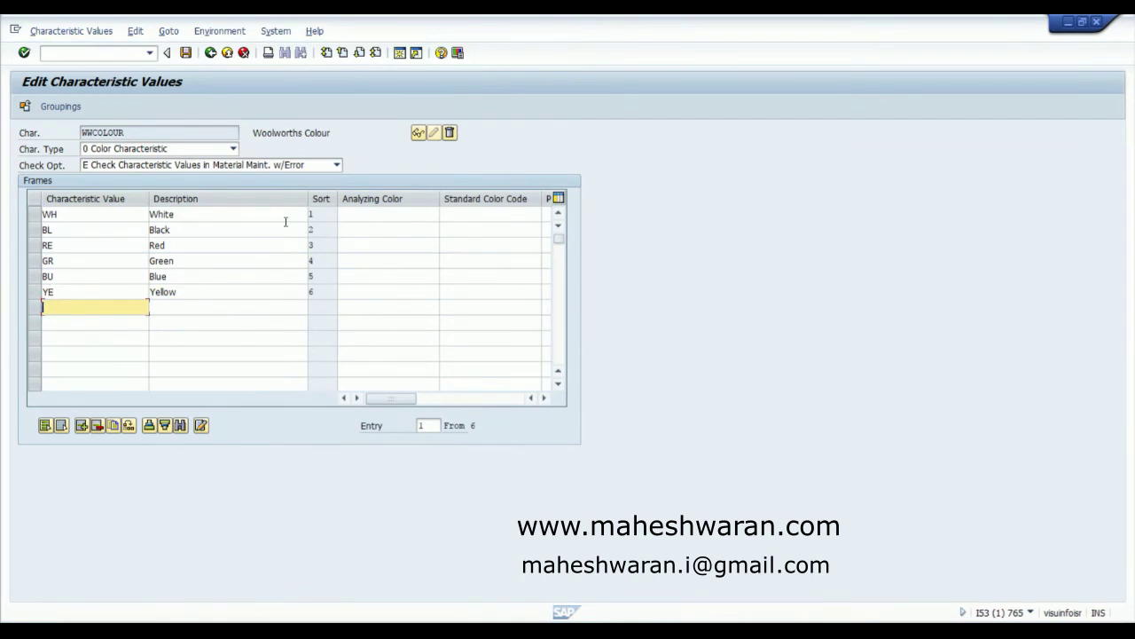
# Step: Copy the six colour descriptions as a block into the Analyzing Color column and save the values of WWCOLOUR
pyautogui.click(151, 216)
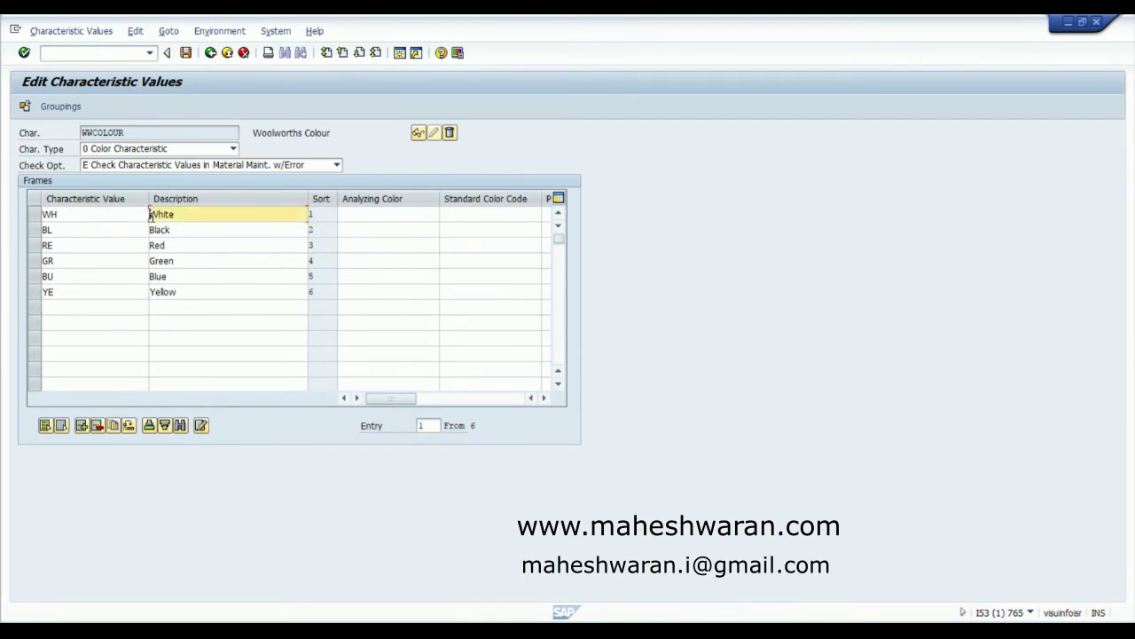
pyautogui.hotkey('ctrl', 'y')
pyautogui.moveTo(151, 216); pyautogui.dragTo(181, 299)
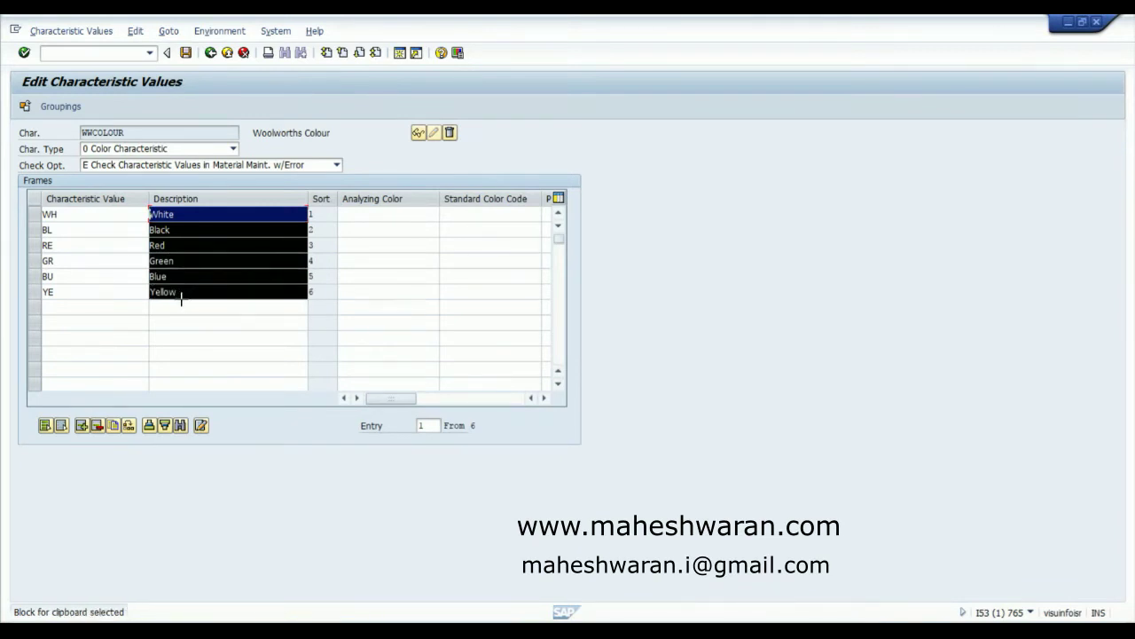
pyautogui.hotkey('ctrl', 'c')
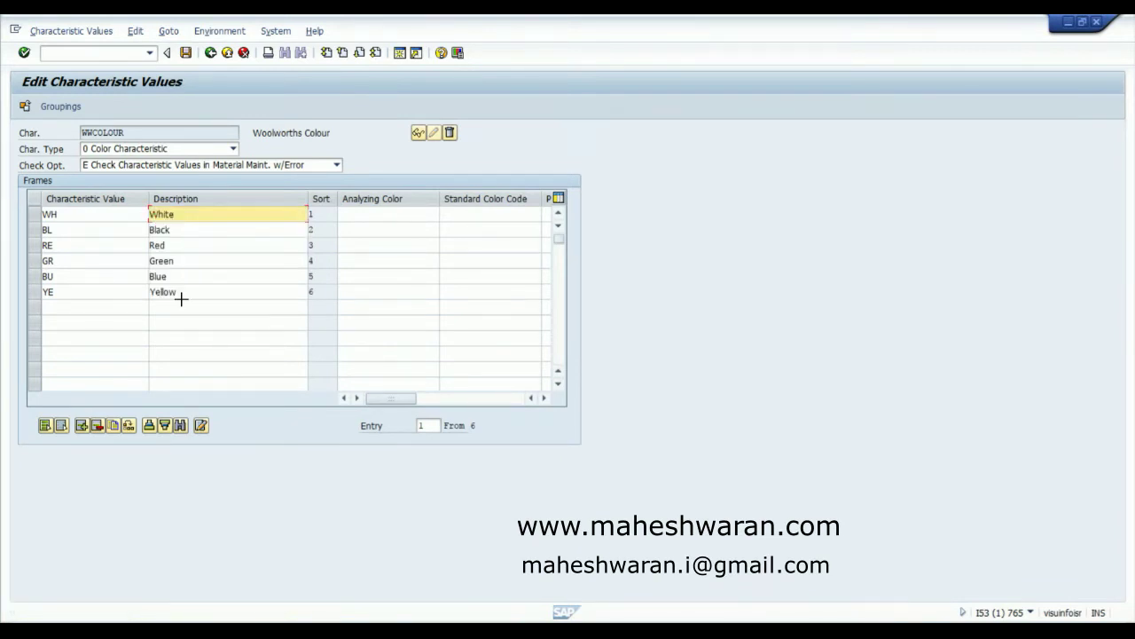
pyautogui.click(395, 214)
pyautogui.hotkey('ctrl', 'v')
pyautogui.press('Return')
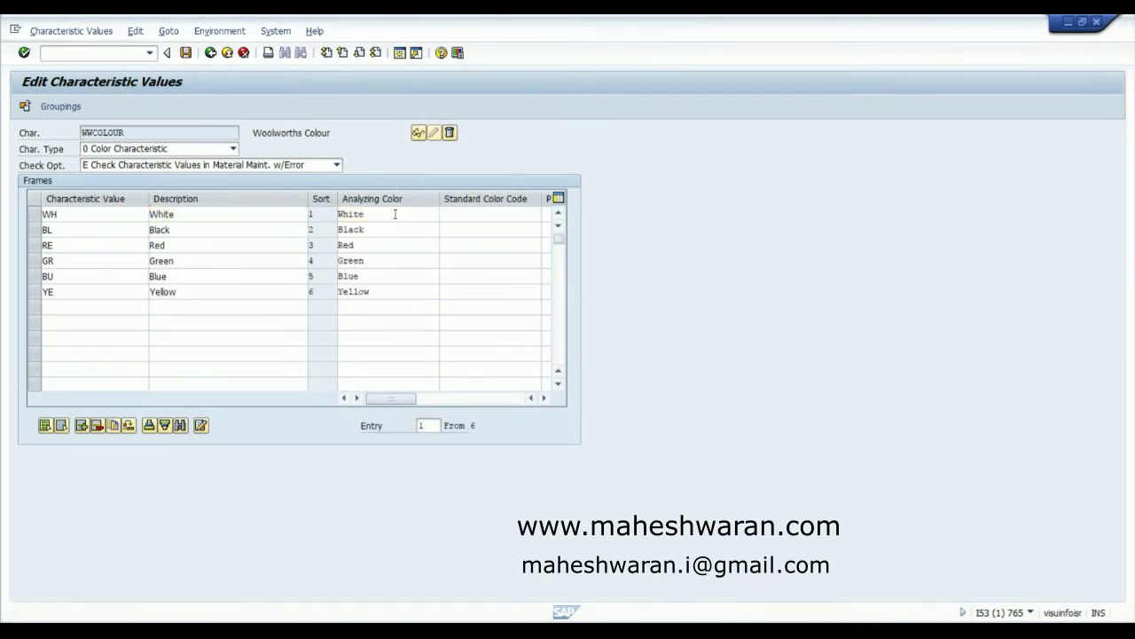
pyautogui.click(545, 399)
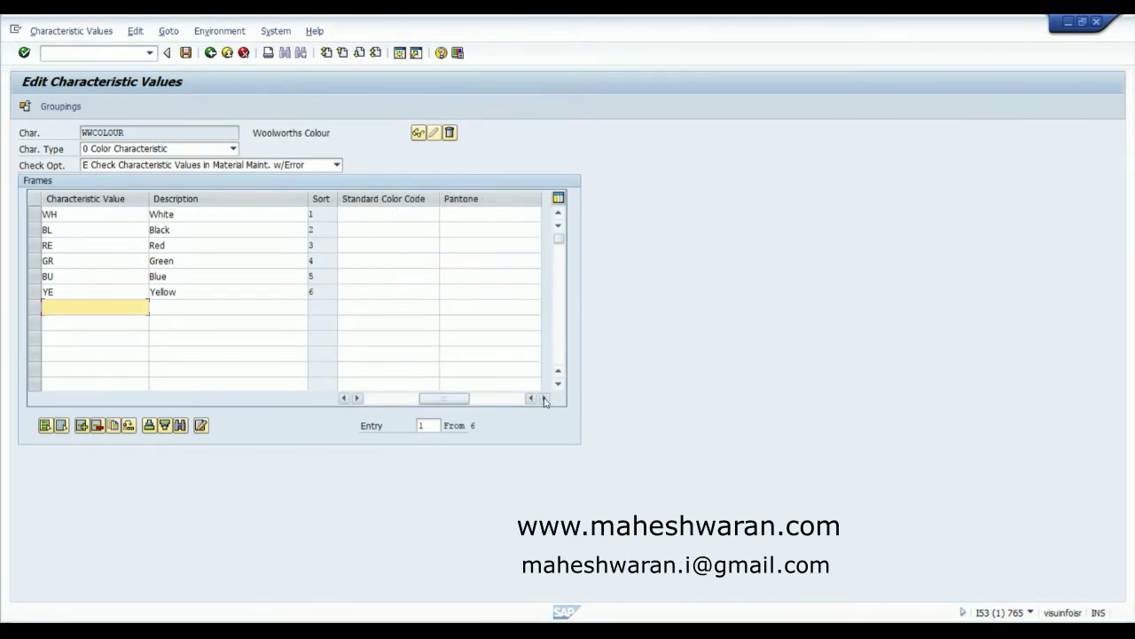
pyautogui.click(387, 399)
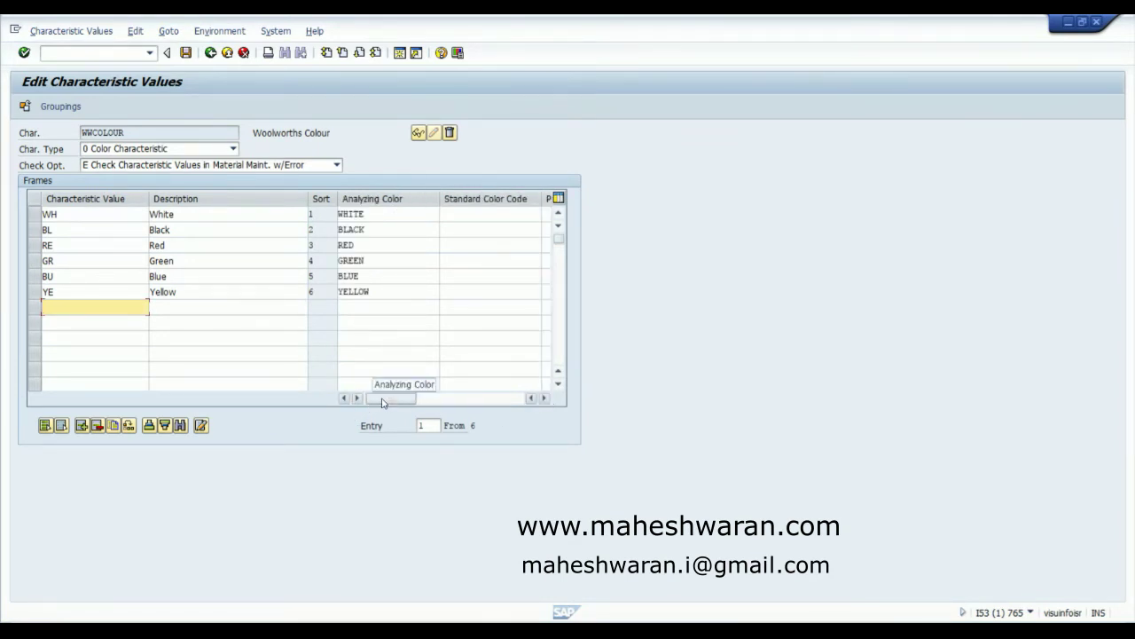
pyautogui.click(185, 54)
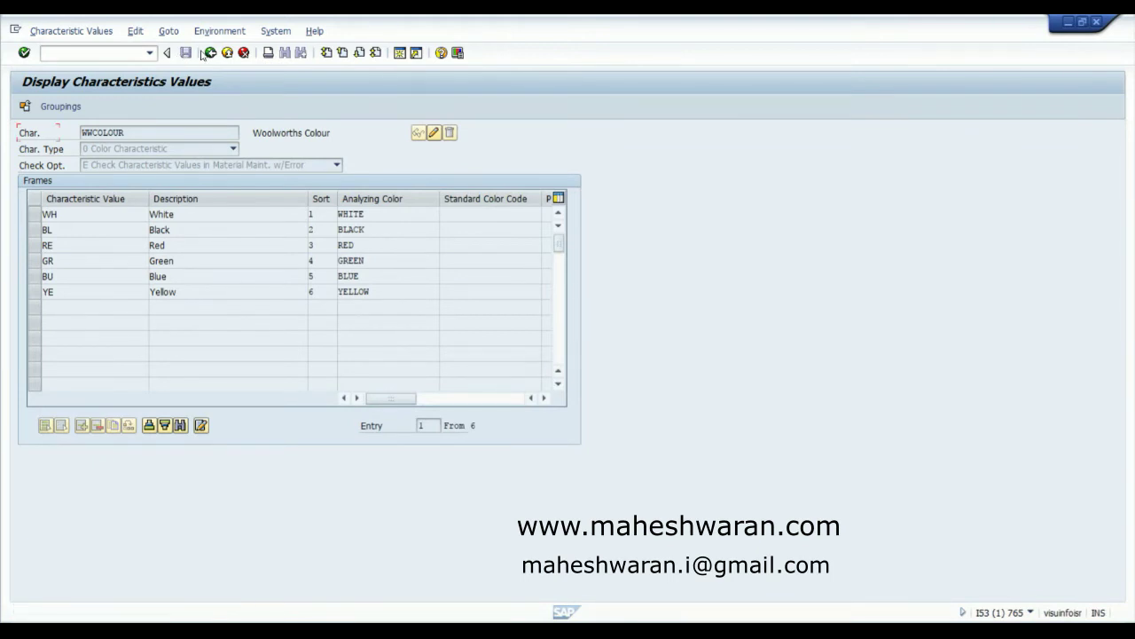
# Step: Leave the colour values and restart Process Characteristic Values for the characteristic WWSIZE
pyautogui.click(211, 53)
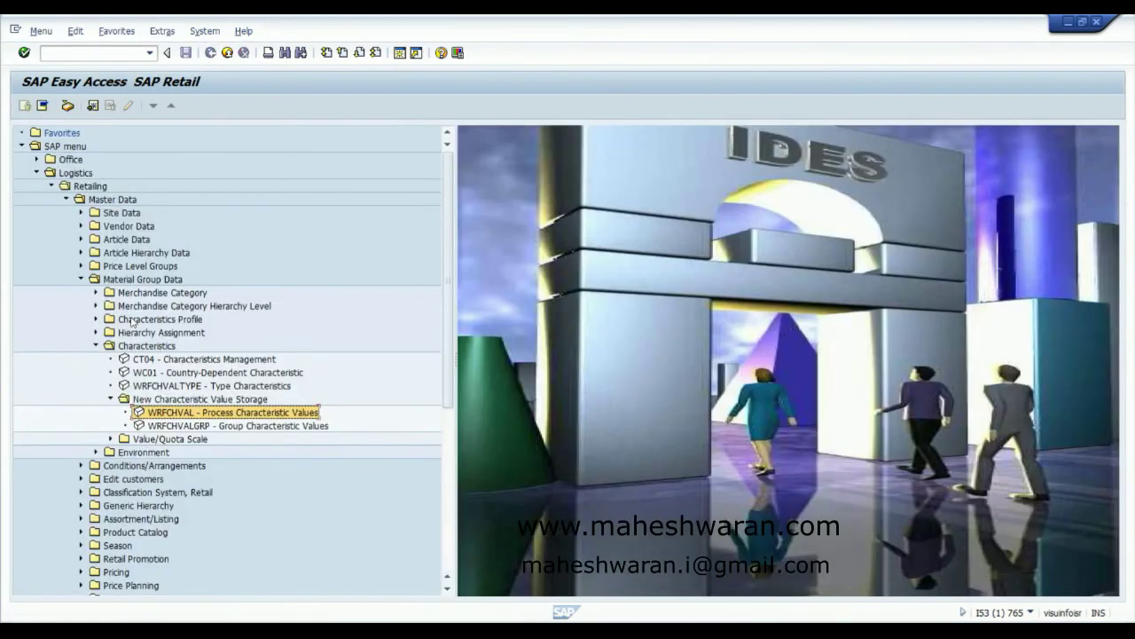
pyautogui.doubleClick(177, 412)
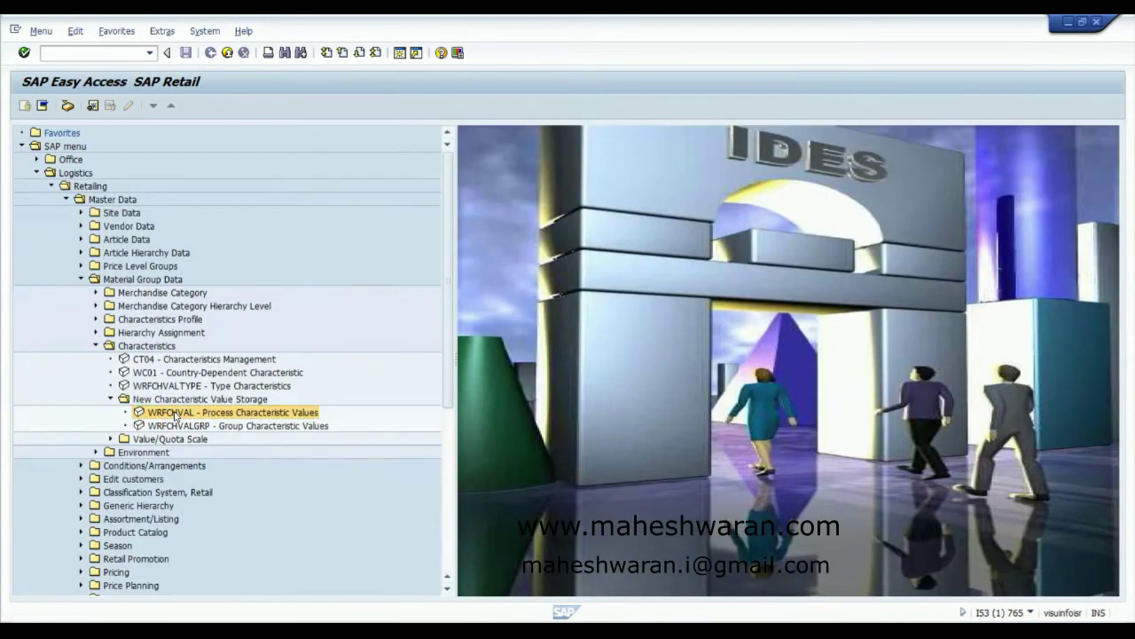
pyautogui.click(163, 129)
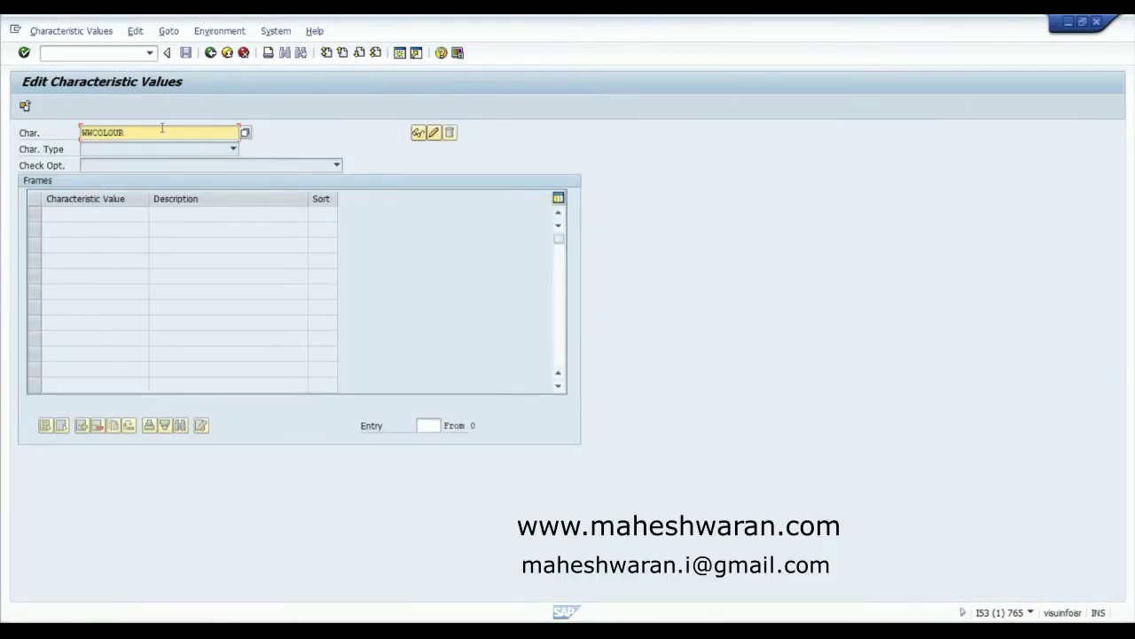
pyautogui.hotkey('shift', 'Left')
pyautogui.hotkey('shift', 'Left')
pyautogui.hotkey('shift', 'Left')
pyautogui.hotkey('shift', 'Left')
pyautogui.hotkey('shift', 'Left')
pyautogui.hotkey('shift', 'Left')
pyautogui.write('SIZE')
pyautogui.press('Return')
# Step: Classify WWSIZE as a main size characteristic with values checked in material maintenance with error, and dismiss the note on identical types
pyautogui.click(173, 150)
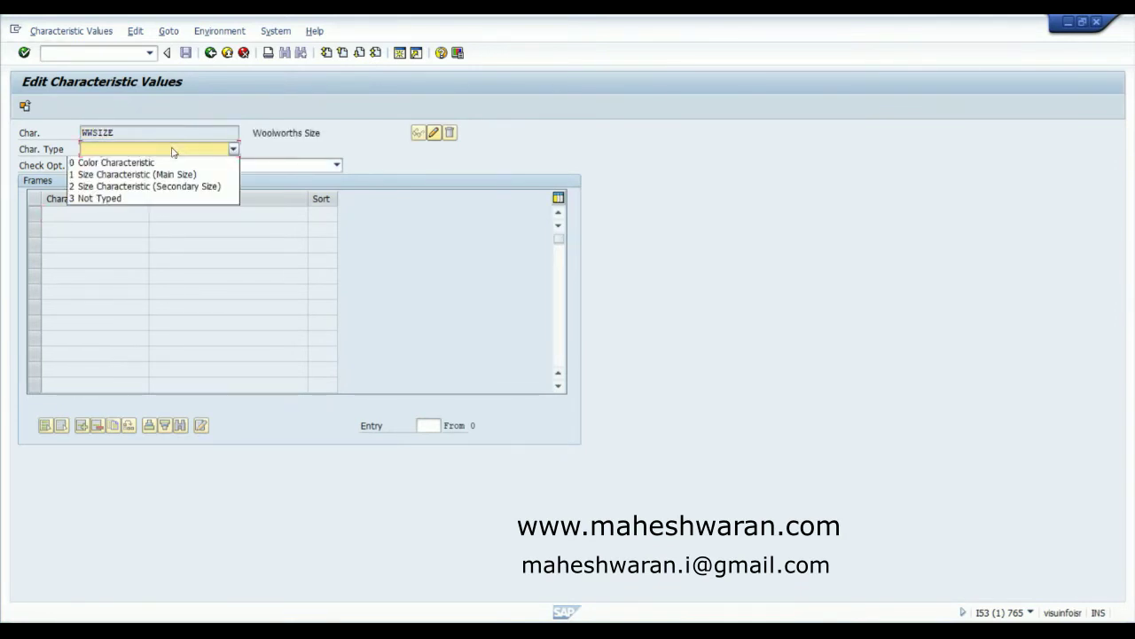
pyautogui.click(169, 174)
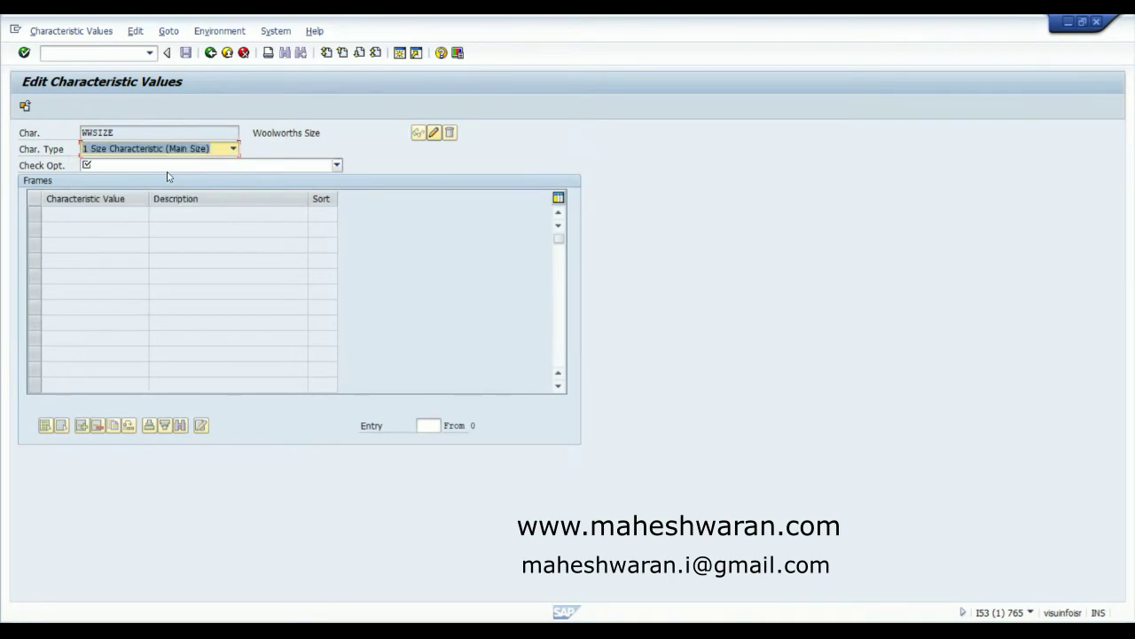
pyautogui.click(196, 167)
pyautogui.click(182, 179)
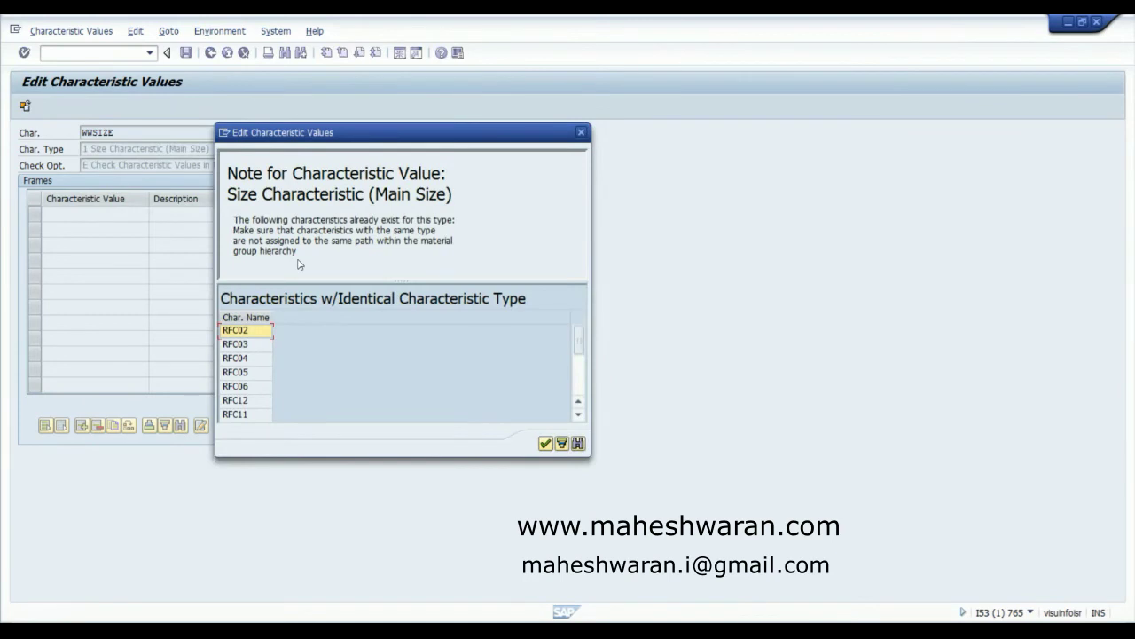
pyautogui.click(582, 132)
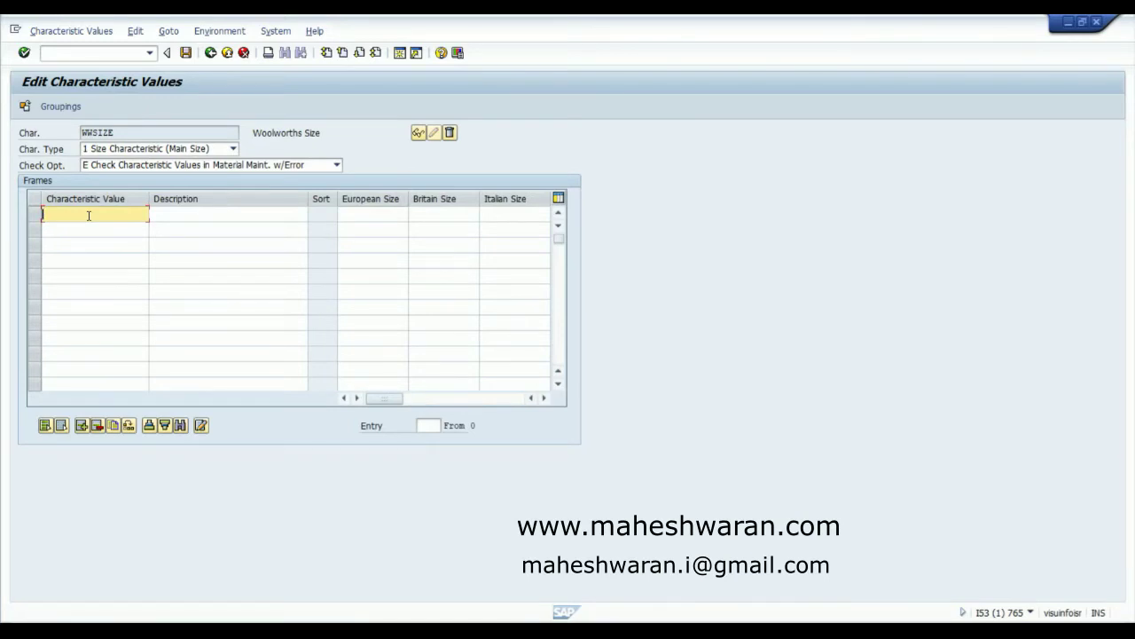
# Step: Enter the size values 2S with description Extra Small and 1S with description Small
pyautogui.write('2')
pyautogui.write('5')
pyautogui.press('Tab')
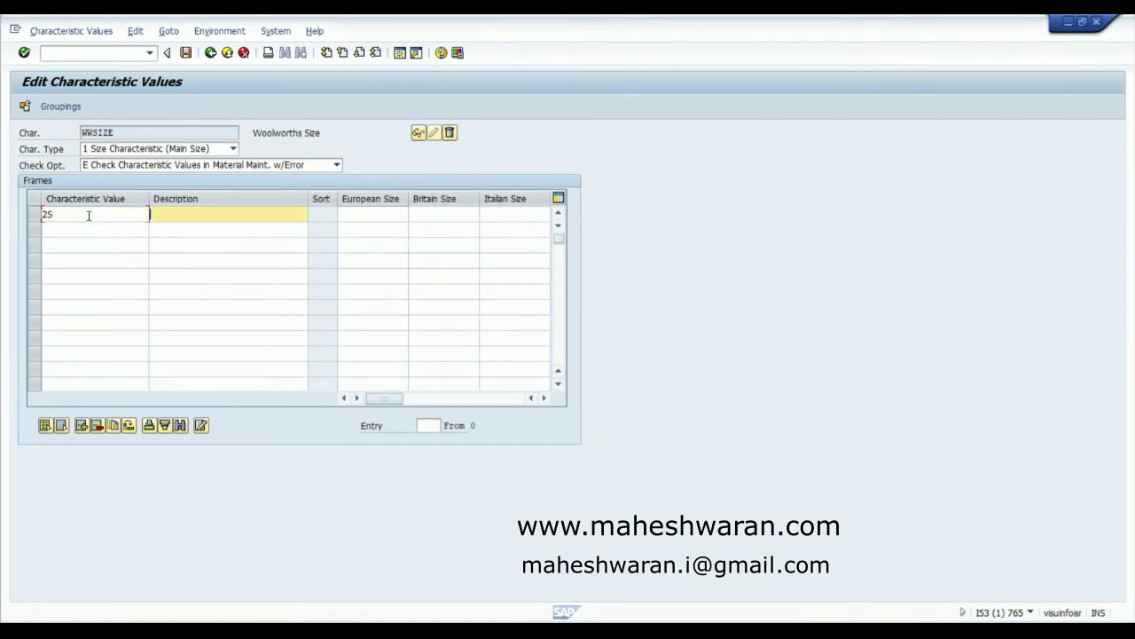
pyautogui.write('Extra Small')
pyautogui.click(82, 232)
pyautogui.write('1S')
pyautogui.press('Tab')
pyautogui.write('Smal')
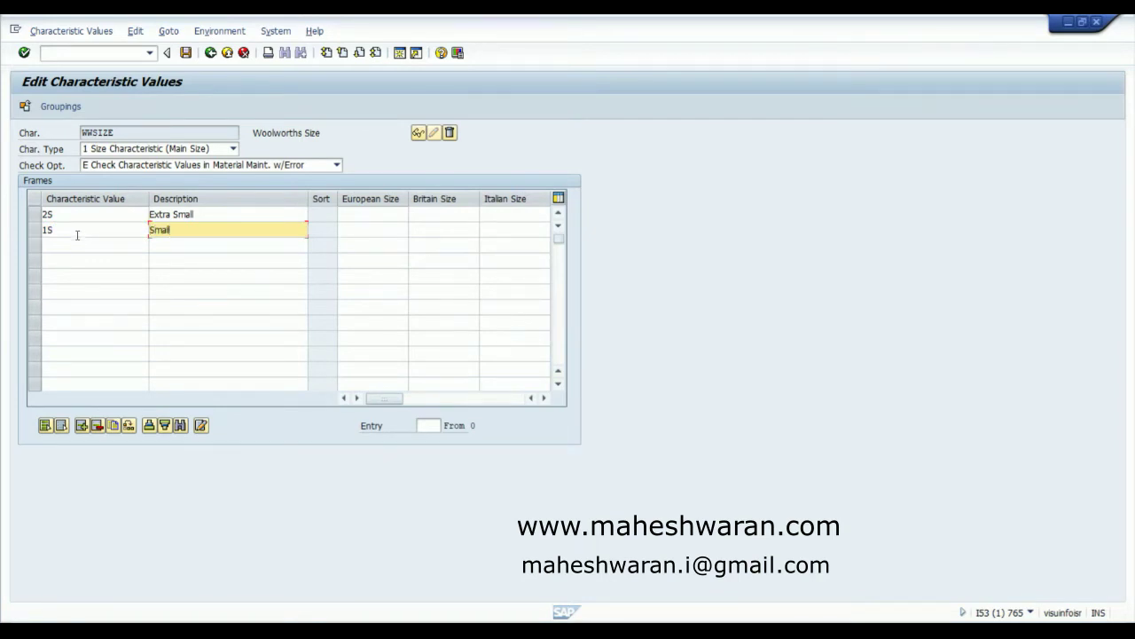
# Step: Enter the size values MD with description Medium and LG with description Large
pyautogui.click(65, 248)
pyautogui.write('MD')
pyautogui.press('Tab')
pyautogui.write('Medium')
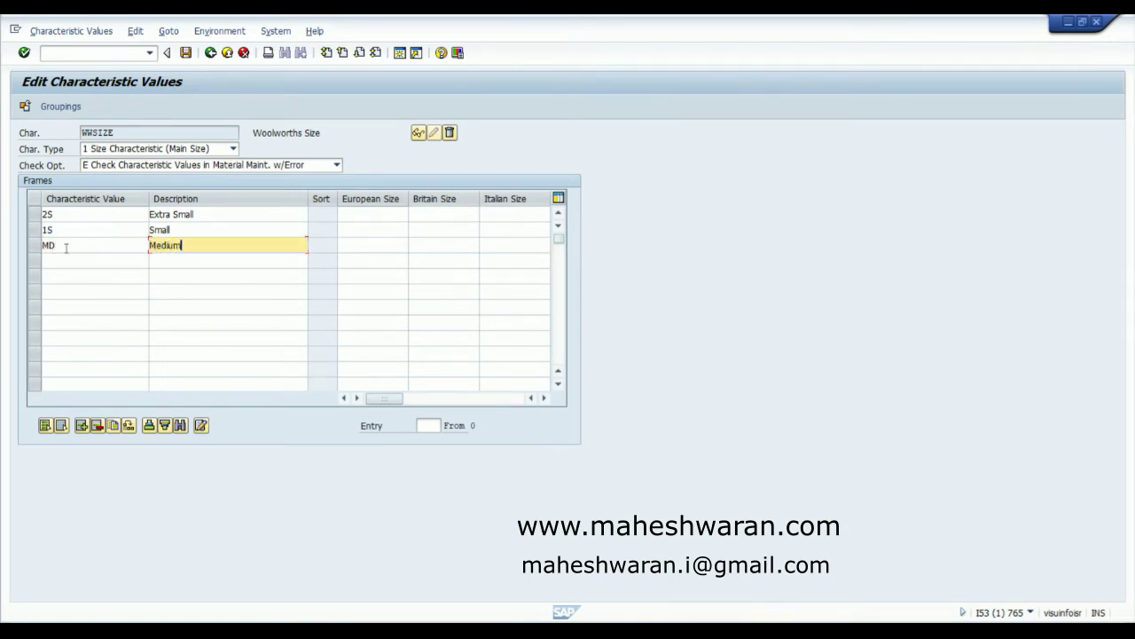
pyautogui.click(59, 260)
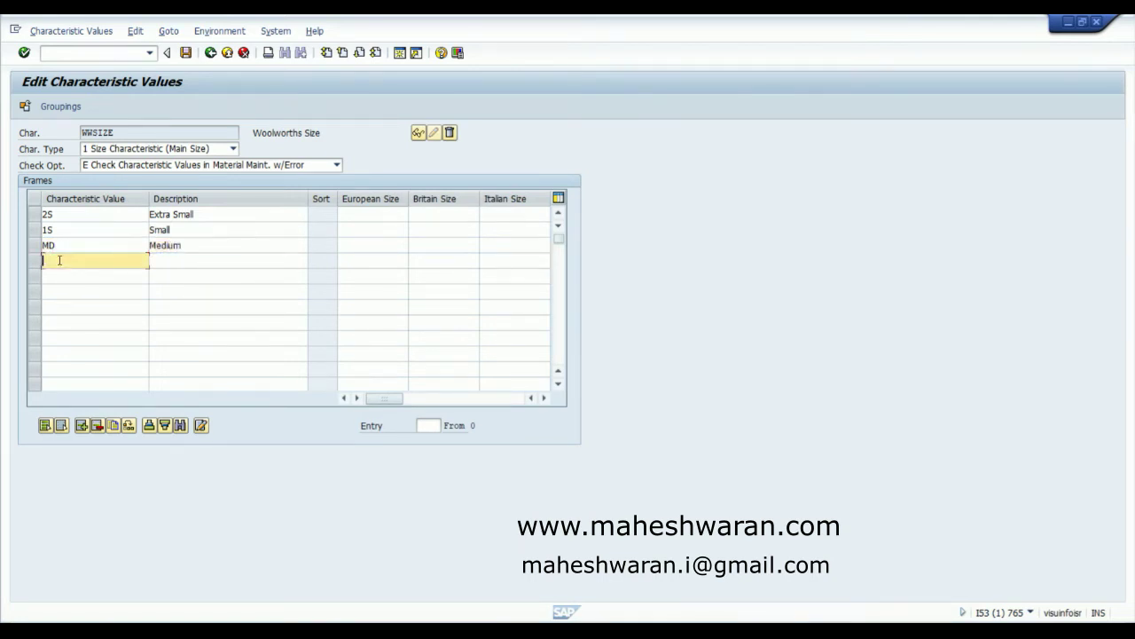
pyautogui.write('LG')
pyautogui.press('Tab')
pyautogui.write('Large')
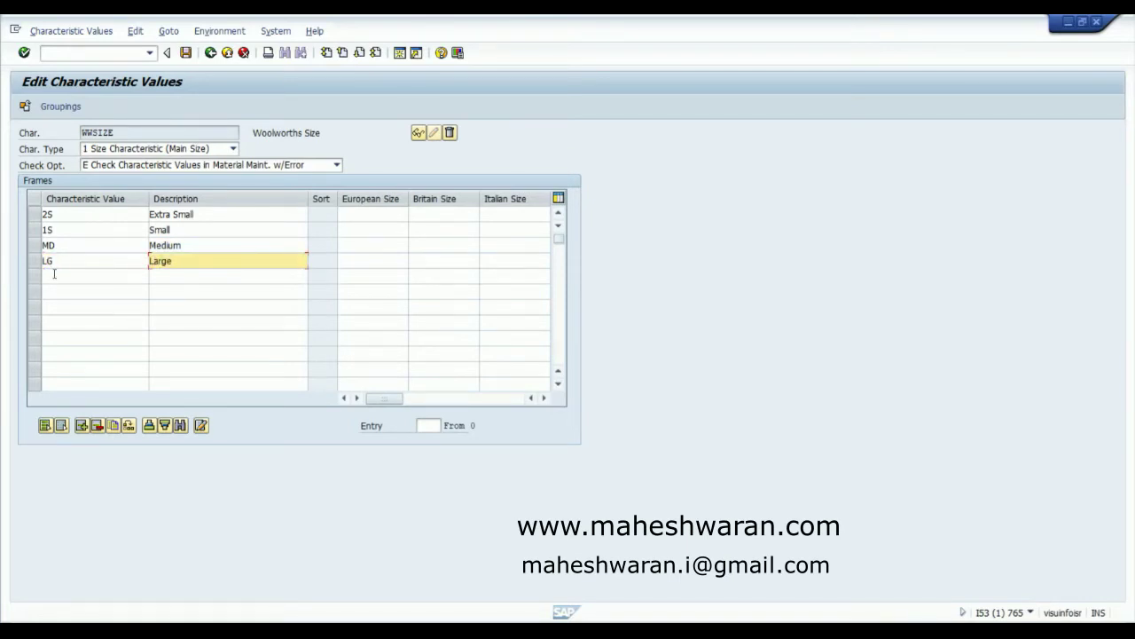
# Step: Enter the size values 2L with description Extra Large and 3L with description 2X Large
pyautogui.click(54, 278)
pyautogui.write('2L')
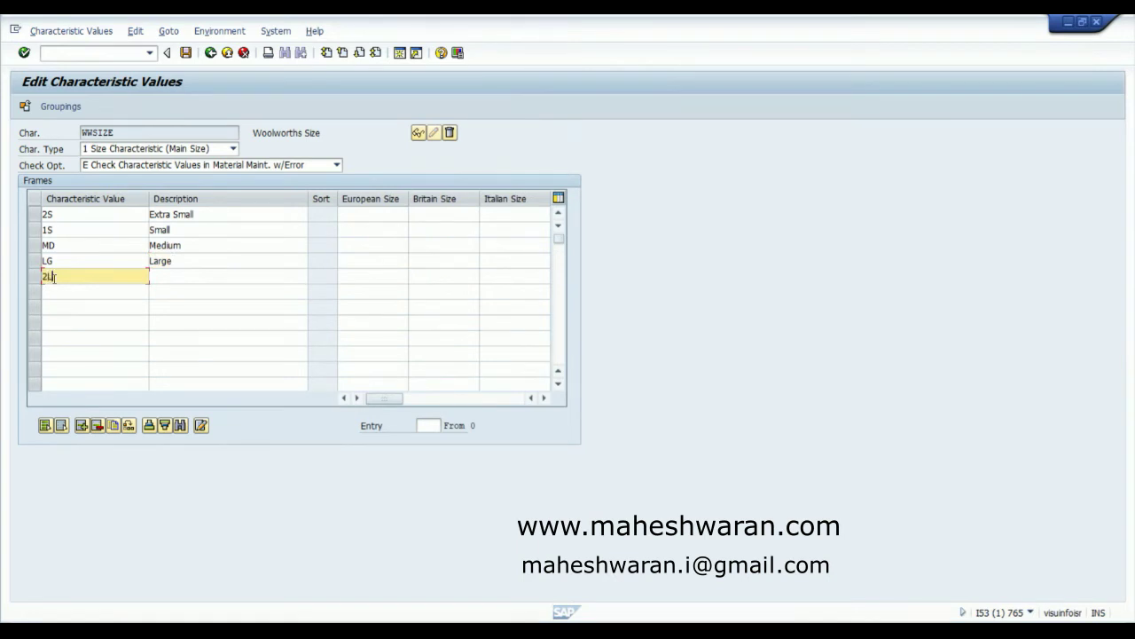
pyautogui.press('Tab')
pyautogui.write('Ext')
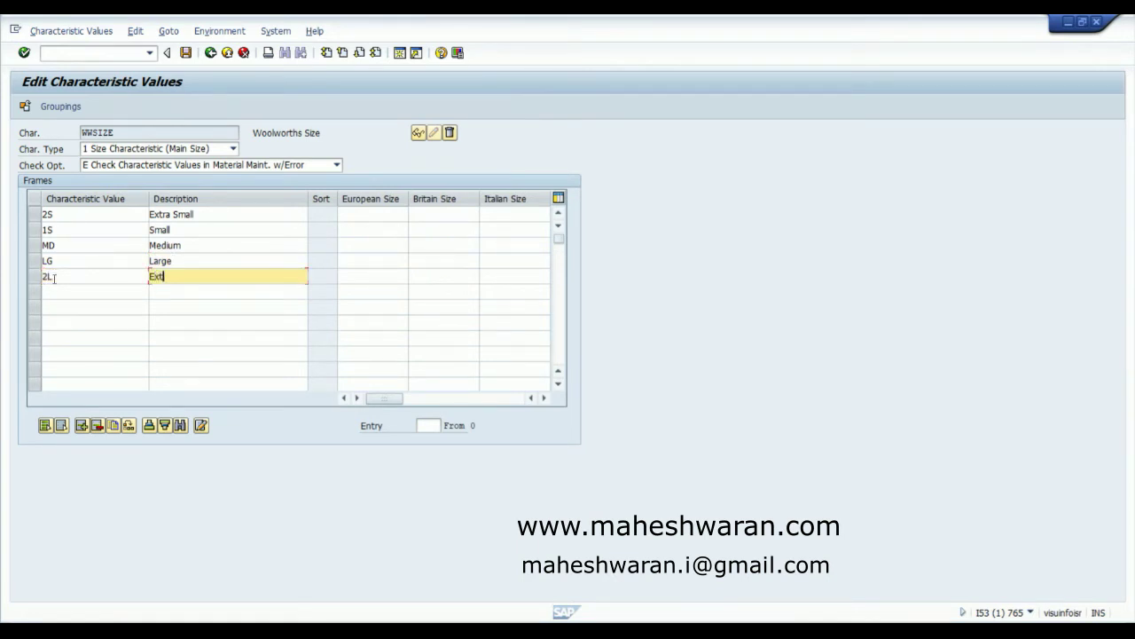
pyautogui.write('ra Large')
pyautogui.click(49, 292)
pyautogui.write('3L')
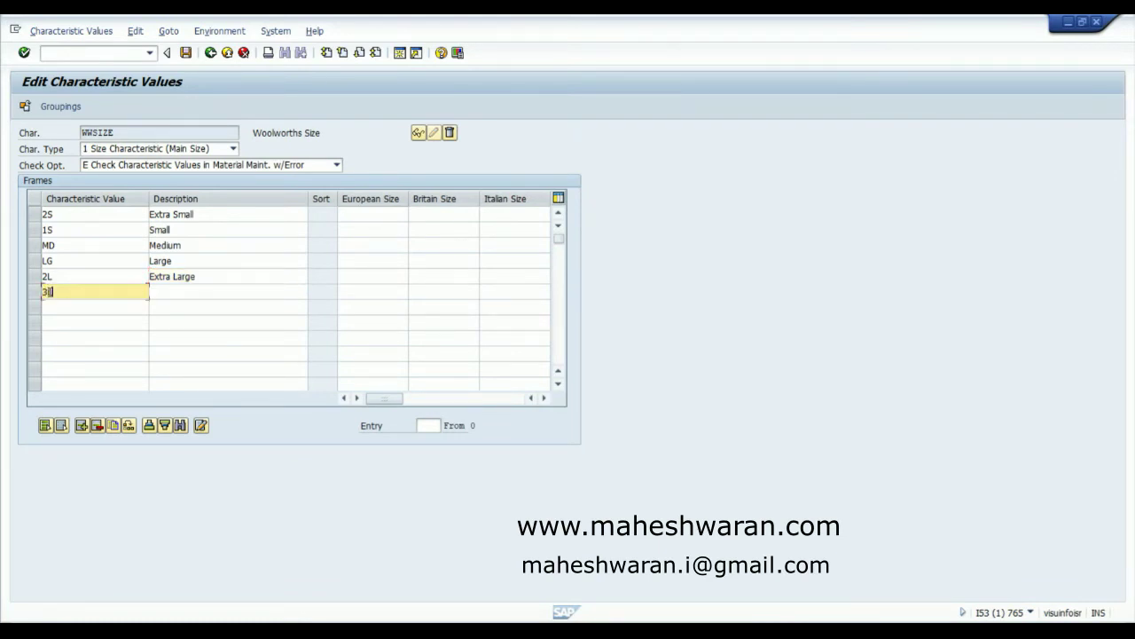
pyautogui.press('Tab')
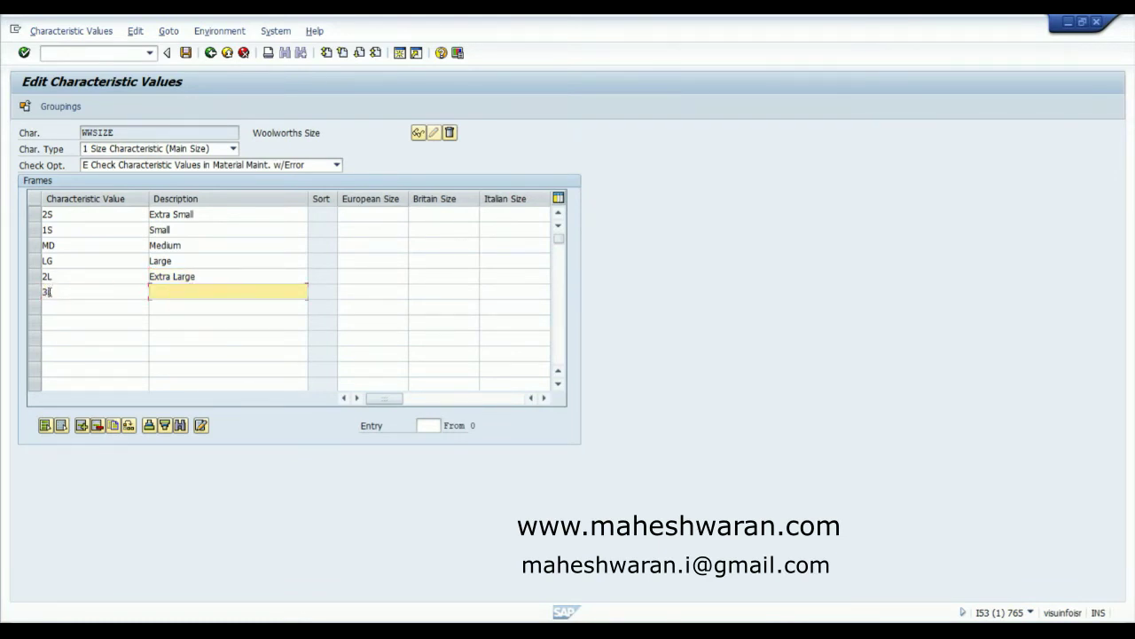
pyautogui.write('2XLarge')
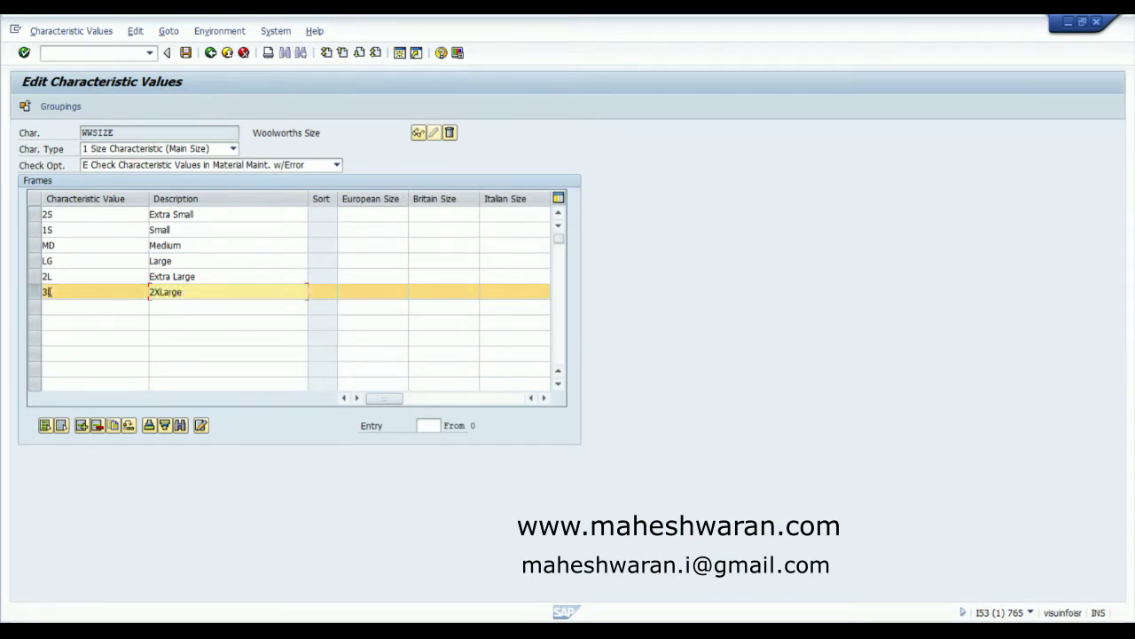
pyautogui.press('Left')
pyautogui.press('Left')
pyautogui.press('Return')
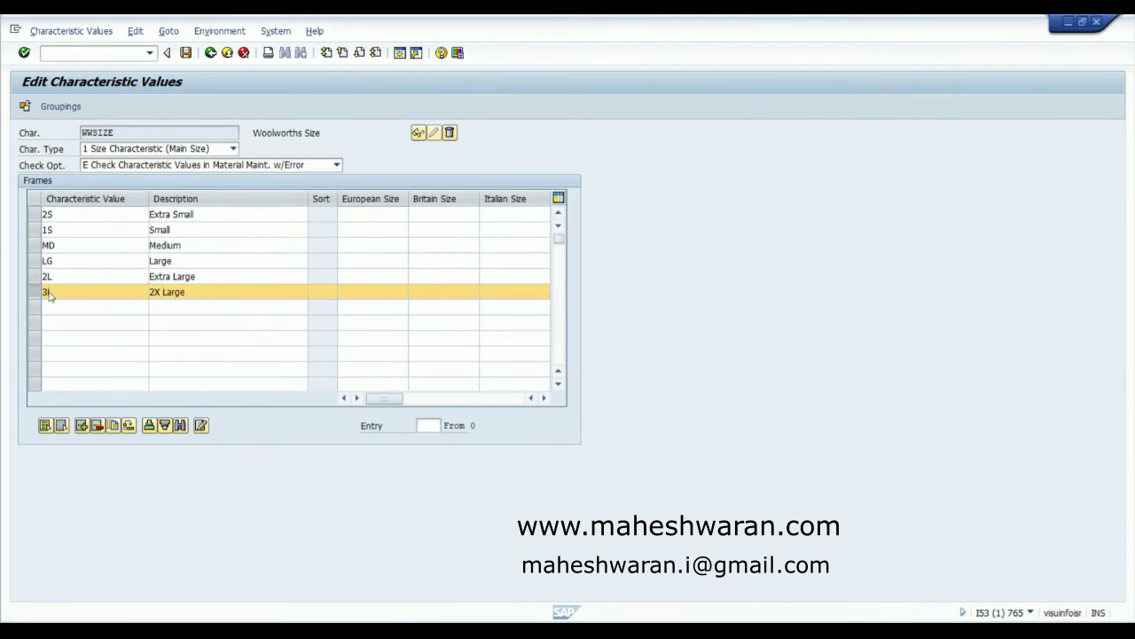
pyautogui.doubleClick(47, 293)
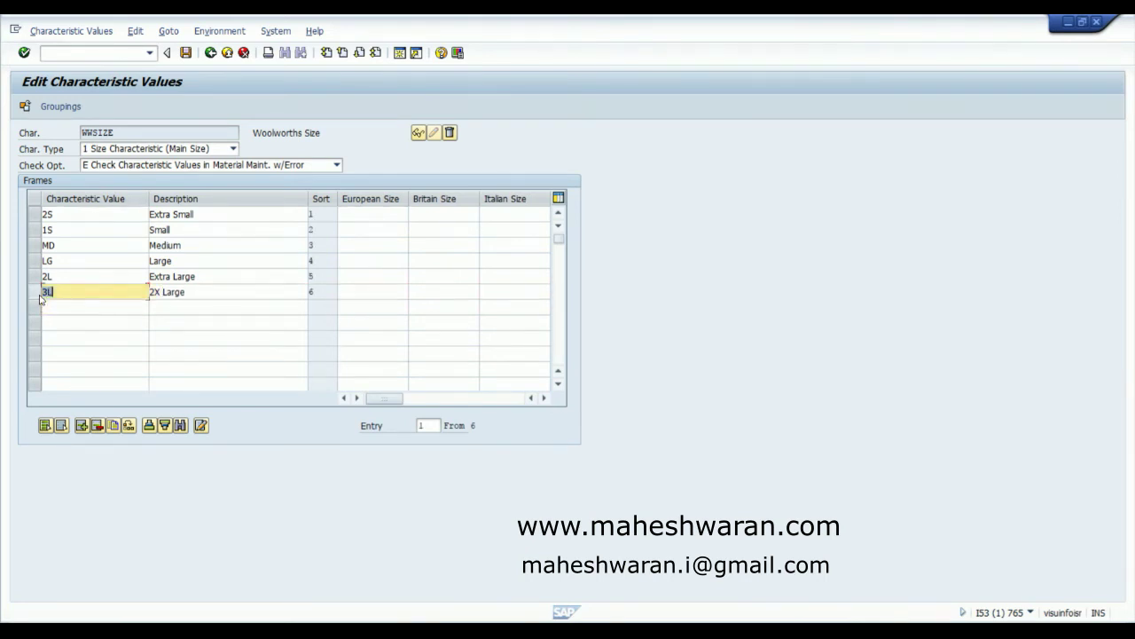
# Step: Add the size value 4L with description 3X Large and save the values of WWSIZE
pyautogui.click(64, 306)
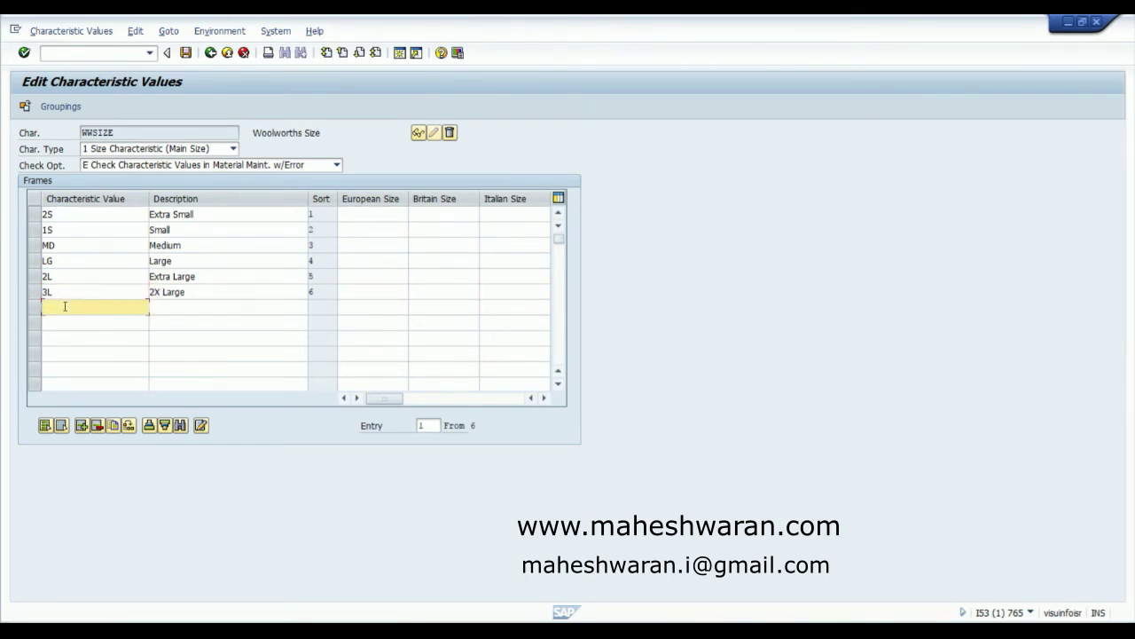
pyautogui.write('4L')
pyautogui.press('Tab')
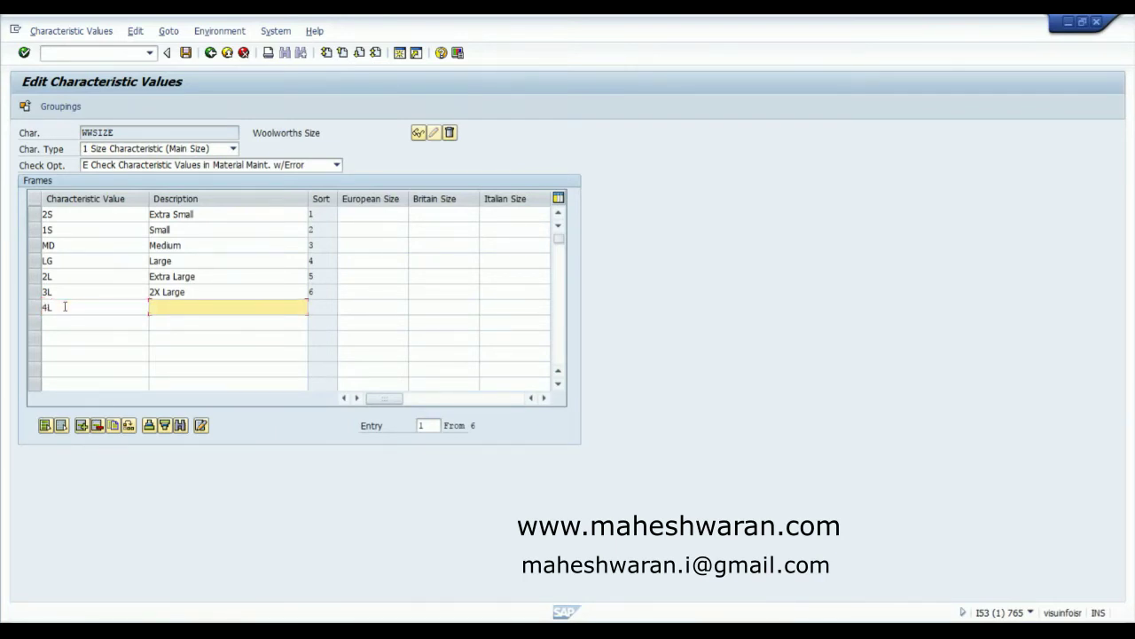
pyautogui.write('3X Large')
pyautogui.press('Return')
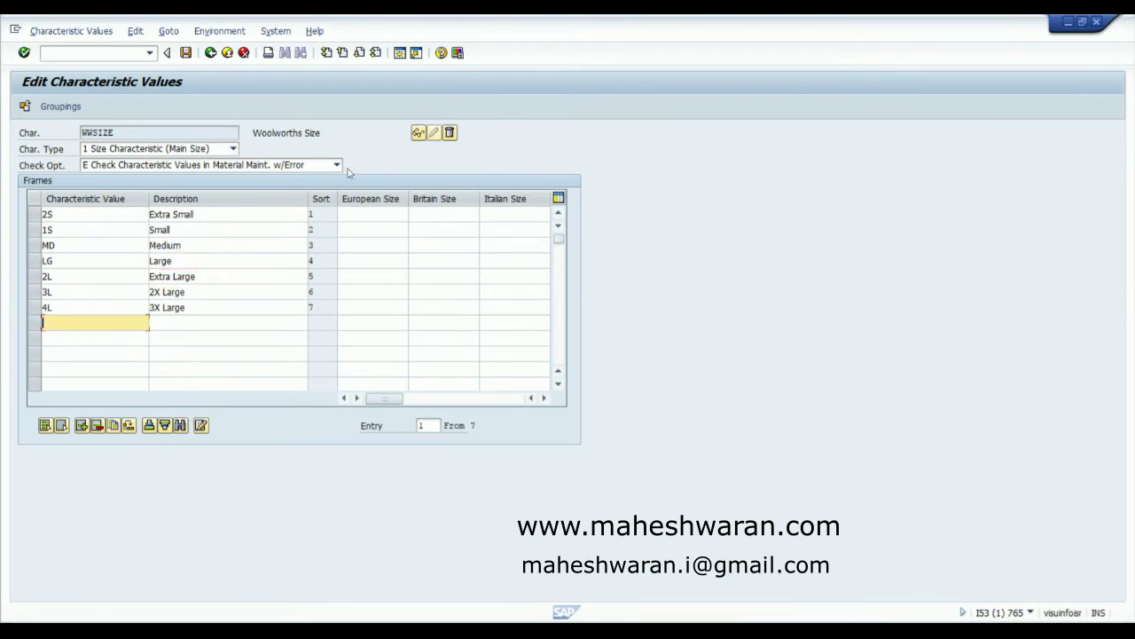
pyautogui.hotkey('ctrl', 's')
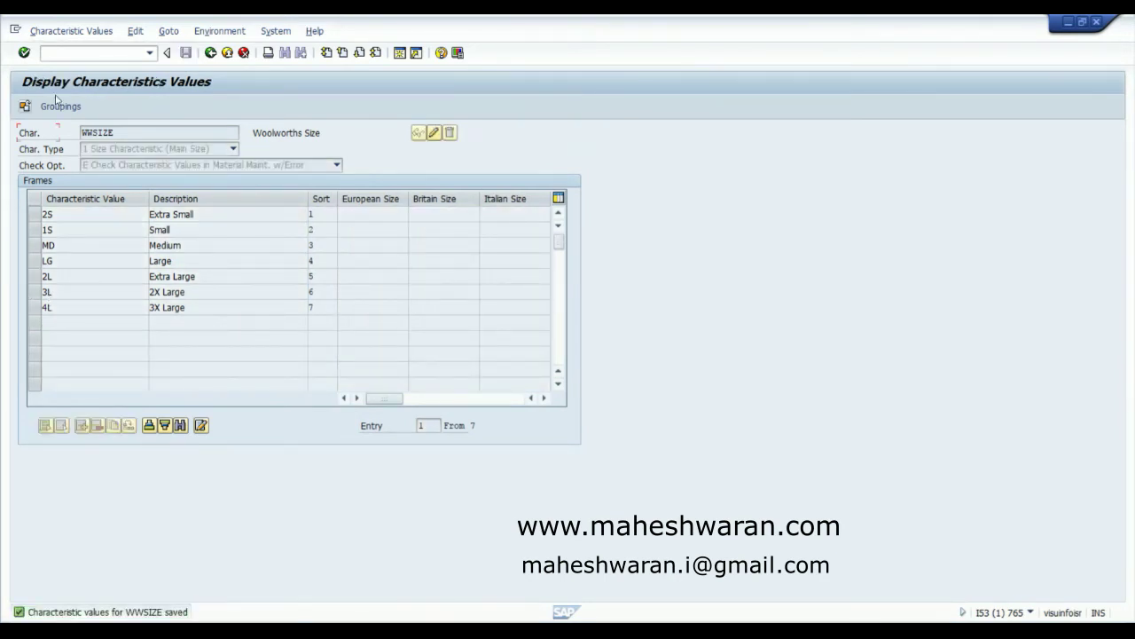
# Step: Leave the size values and open Group Characteristic Values for WWCOLOUR in change mode
pyautogui.click(210, 54)
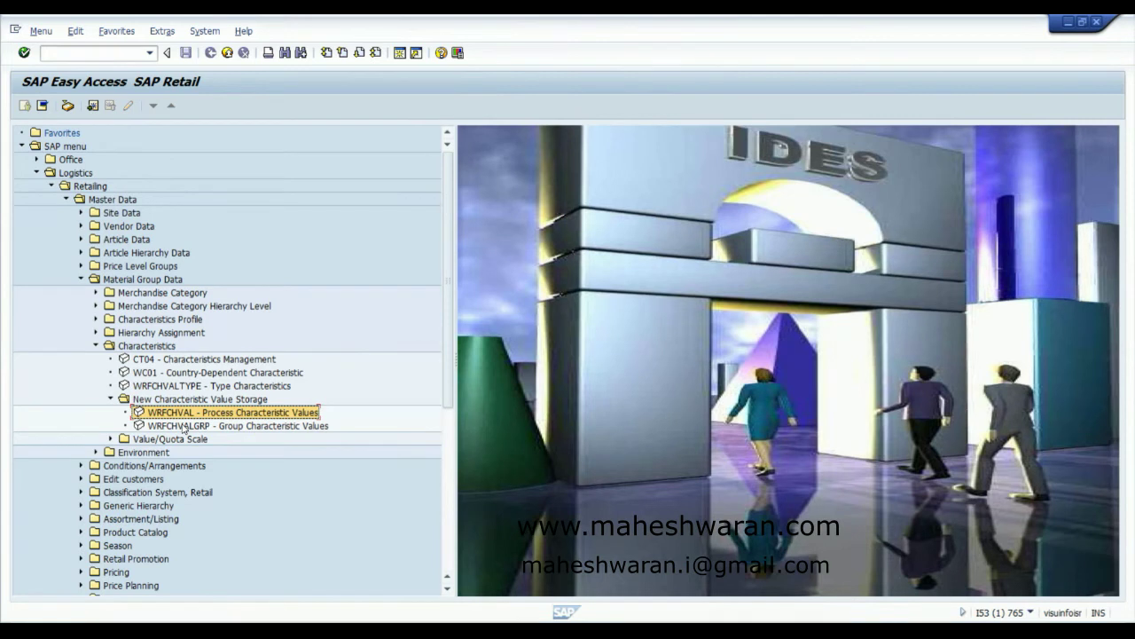
pyautogui.doubleClick(184, 427)
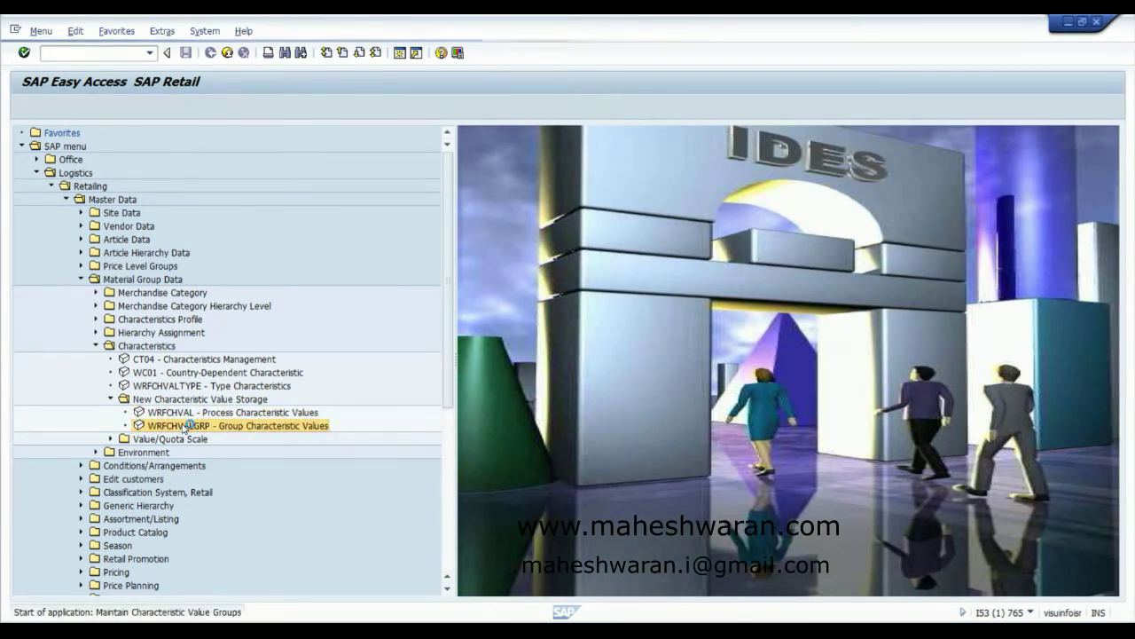
pyautogui.write('wrcolour')
pyautogui.press('Return')
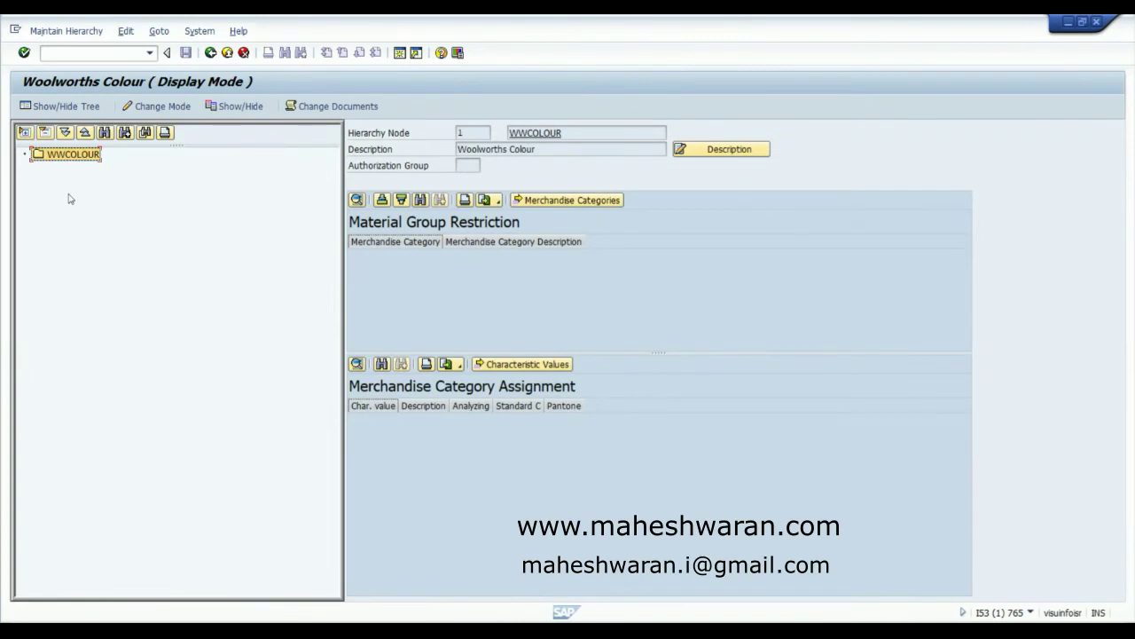
pyautogui.click(165, 108)
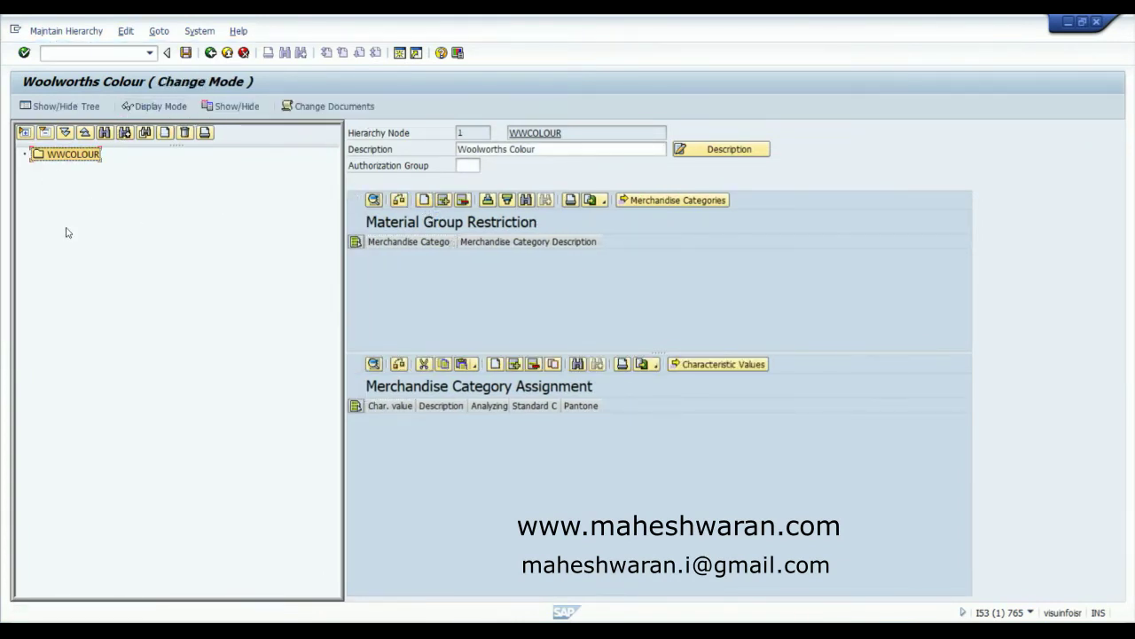
# Step: Create a hierarchy node under WWCOLOUR named Men Formals with the description Men formals
pyautogui.click(166, 134)
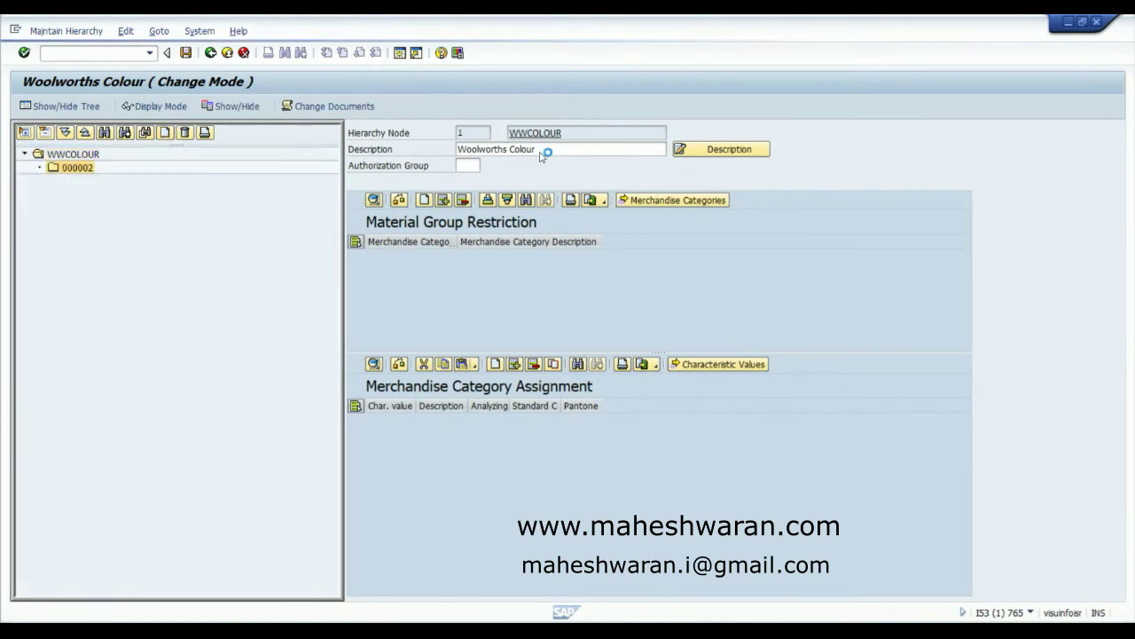
pyautogui.click(575, 135)
pyautogui.press('BackSpace')
pyautogui.press('BackSpace')
pyautogui.press('BackSpace')
pyautogui.press('BackSpace')
pyautogui.press('BackSpace')
pyautogui.press('BackSpace')
pyautogui.write('Bormal')
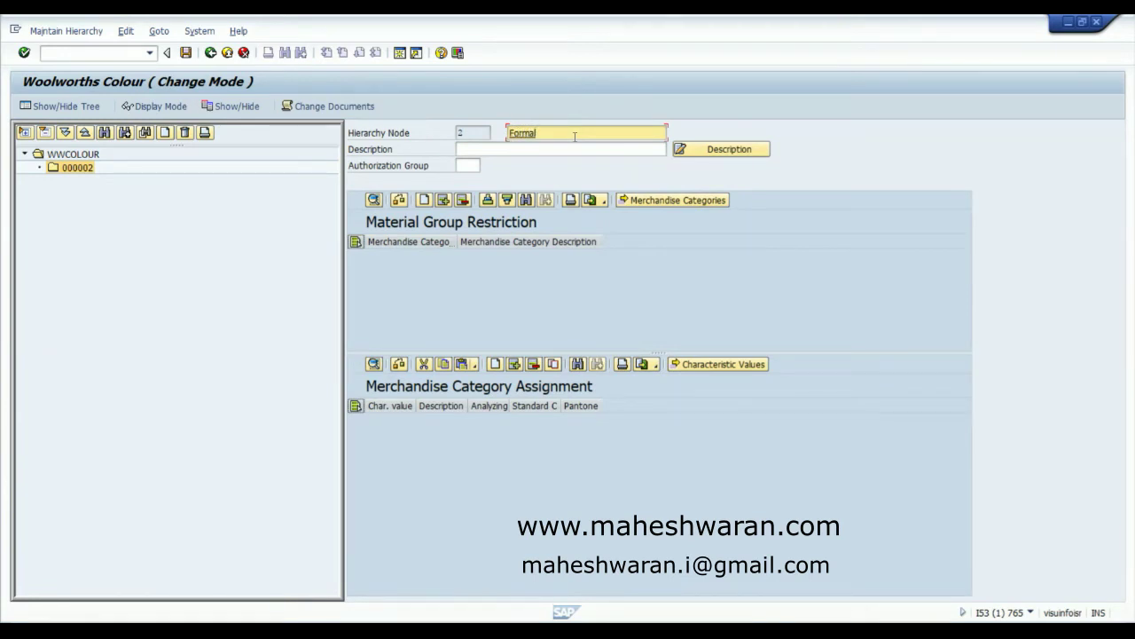
pyautogui.press('BackSpace')
pyautogui.press('BackSpace')
pyautogui.press('BackSpace')
pyautogui.press('BackSpace')
pyautogui.press('BackSpace')
pyautogui.press('BackSpace')
pyautogui.write('Men Formals')
pyautogui.press('Tab')
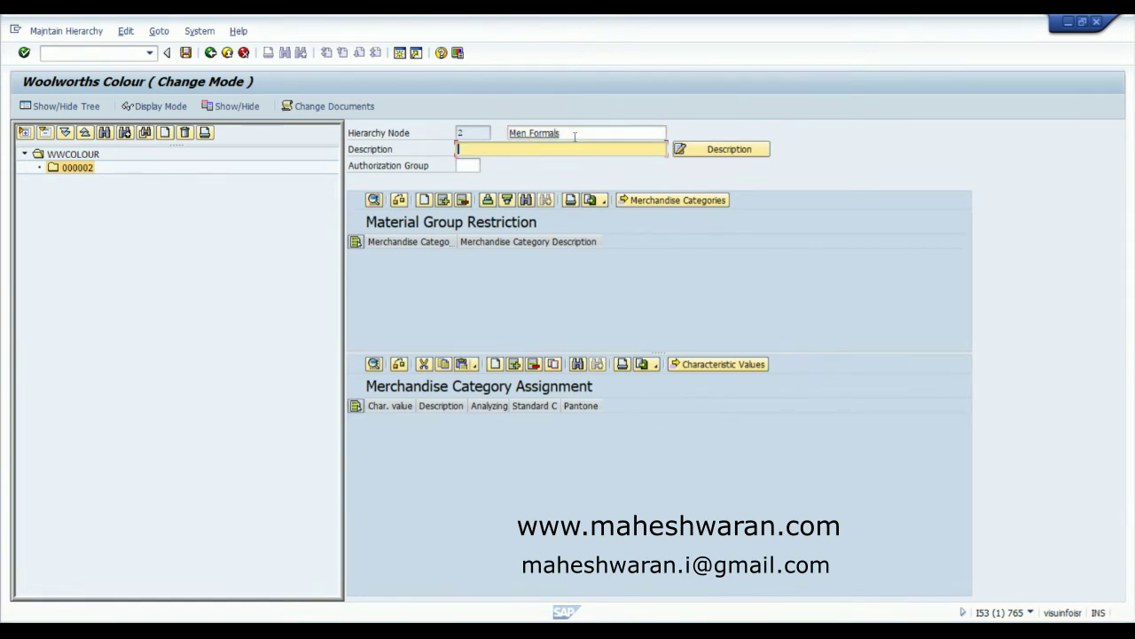
pyautogui.write('Men formals')
pyautogui.press('Return')
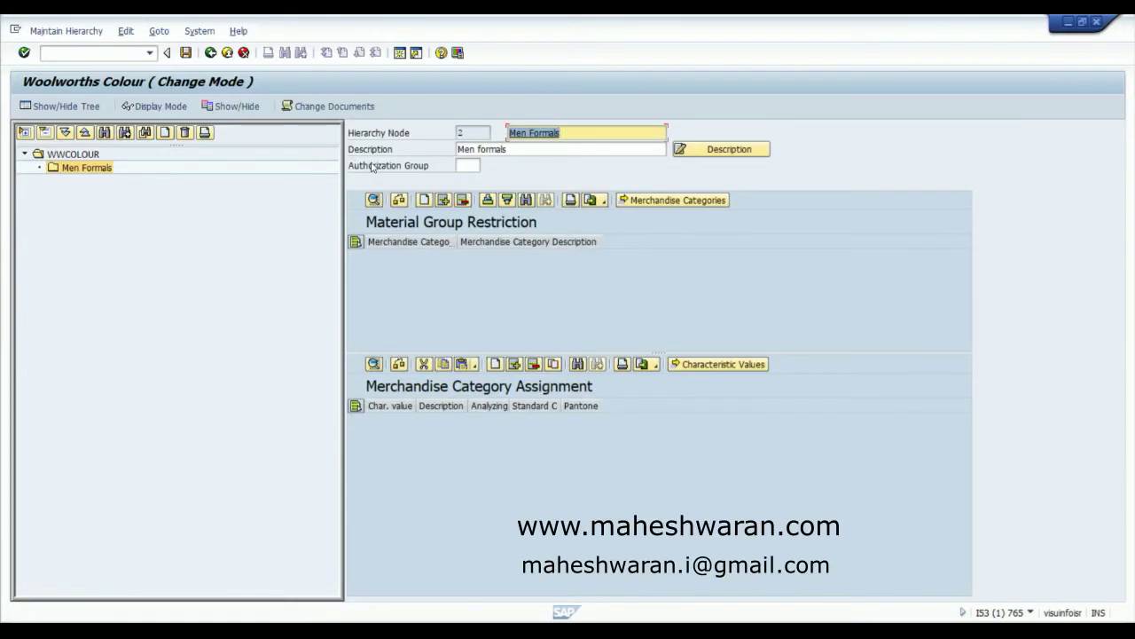
# Step: Assign the characteristic values BL, BU and WH to the Men Formals node
pyautogui.click(76, 154)
pyautogui.click(84, 168)
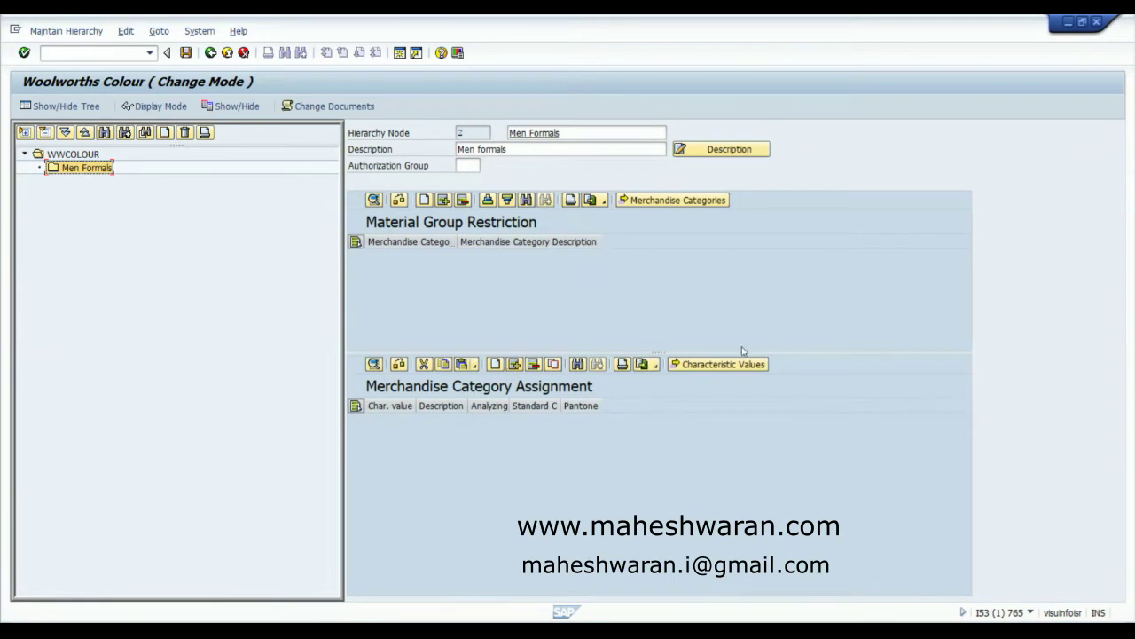
pyautogui.click(716, 364)
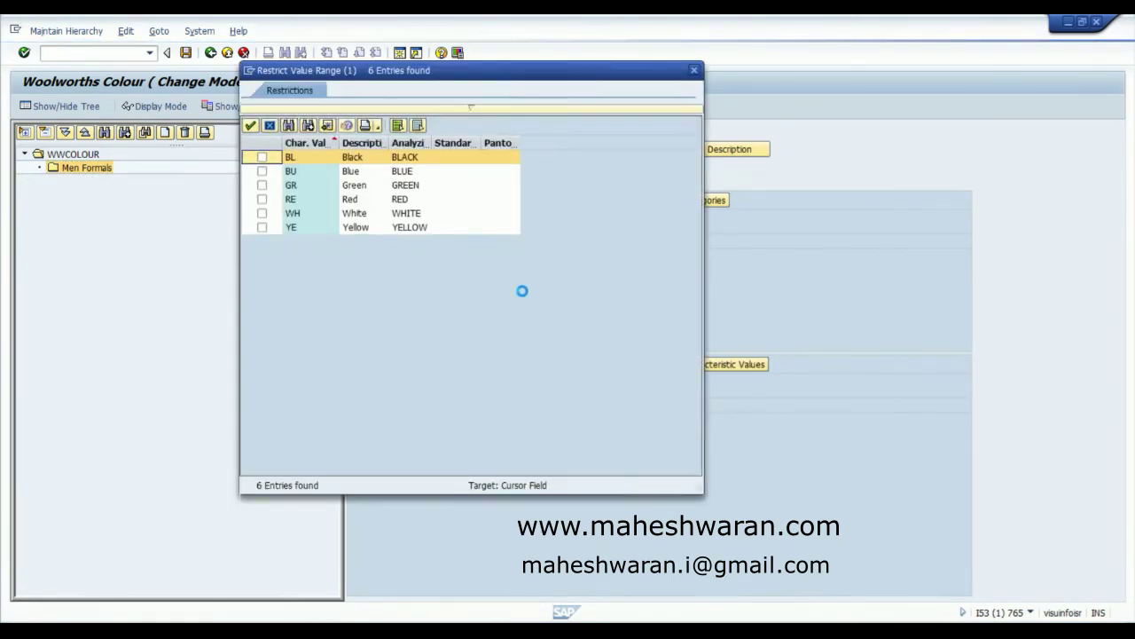
pyautogui.click(262, 157)
pyautogui.click(262, 172)
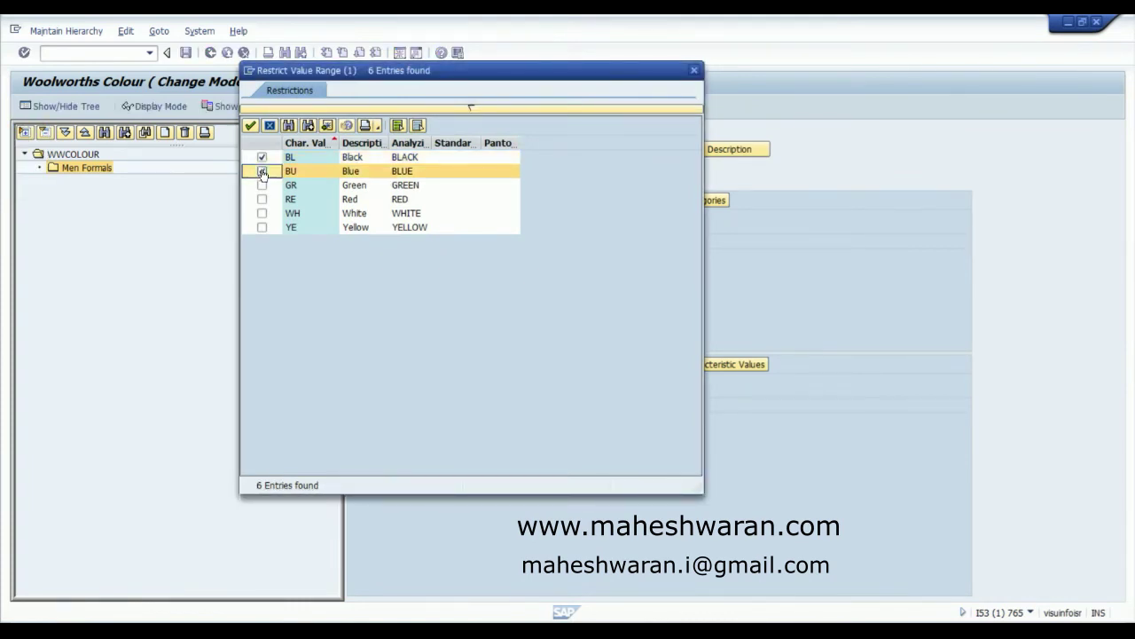
pyautogui.click(262, 172)
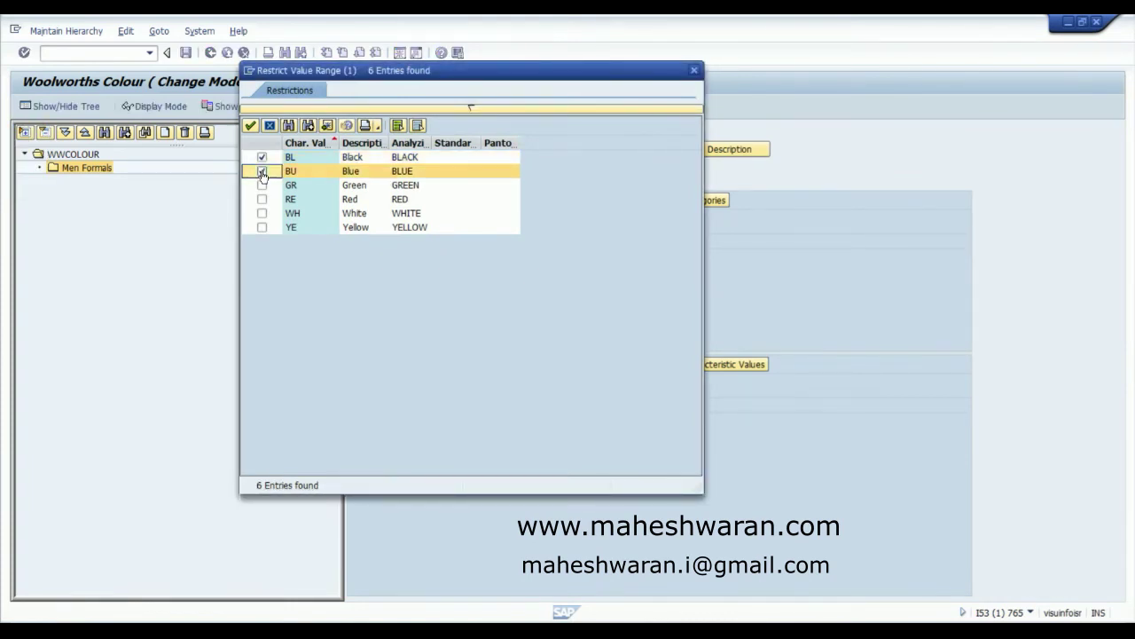
pyautogui.click(262, 213)
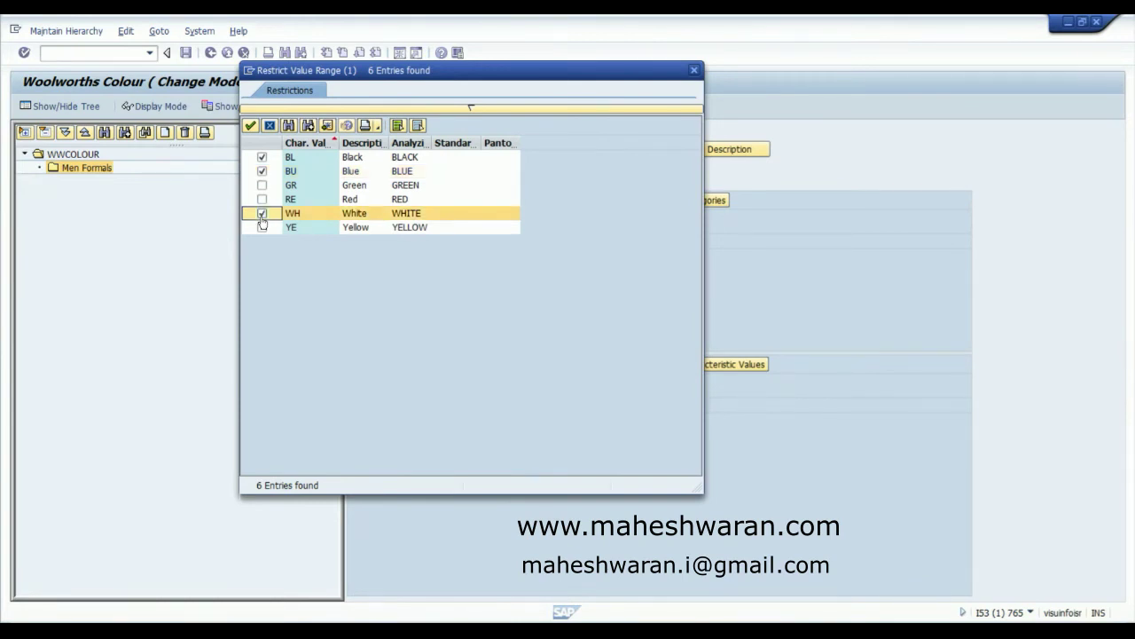
pyautogui.click(249, 126)
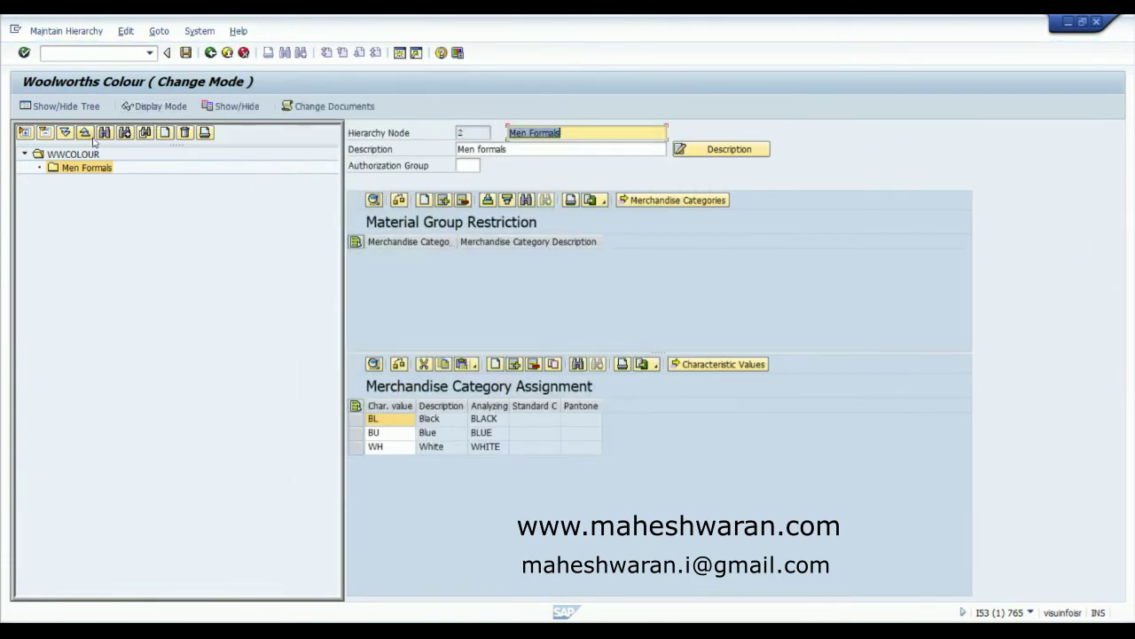
# Step: Create a second hierarchy node under WWCOLOUR with the name and description Women Formals
pyautogui.click(66, 156)
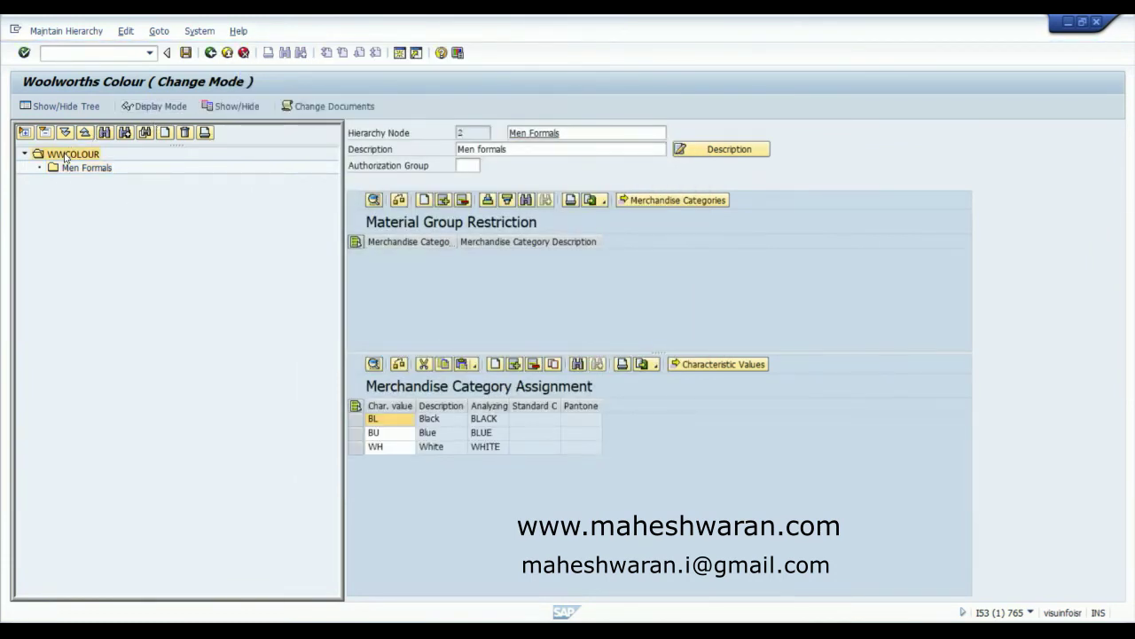
pyautogui.click(165, 133)
pyautogui.click(557, 134)
pyautogui.press('BackSpace')
pyautogui.press('BackSpace')
pyautogui.press('BackSpace')
pyautogui.press('BackSpace')
pyautogui.press('BackSpace')
pyautogui.press('BackSpace')
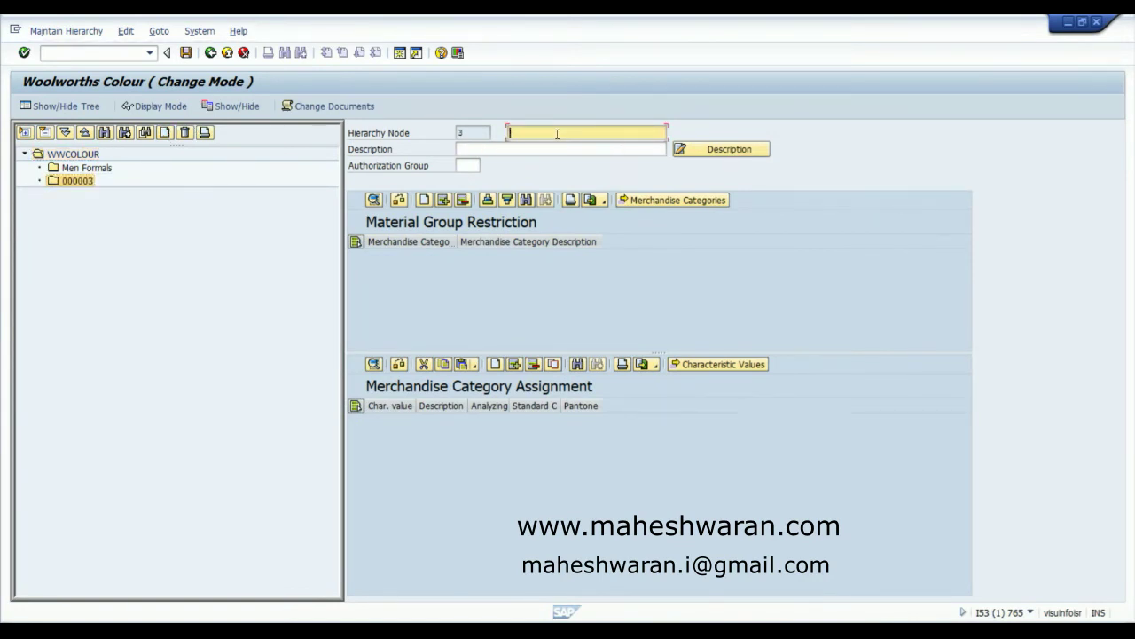
pyautogui.write('Women Formals')
pyautogui.press('Tab')
pyautogui.write('Women Forma')
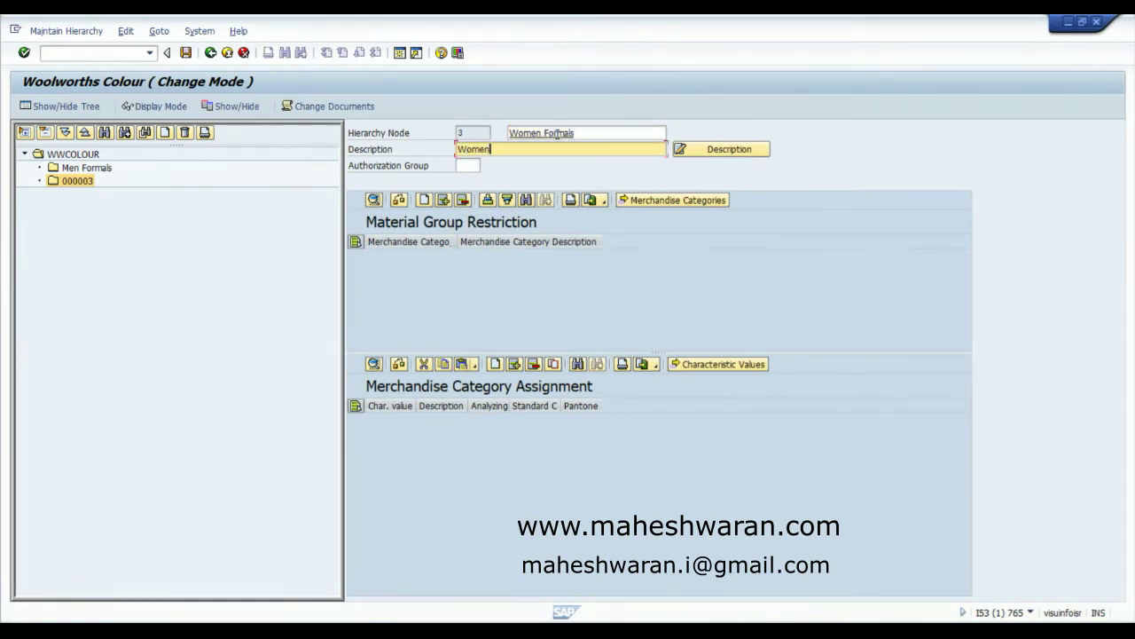
pyautogui.write('ls')
pyautogui.press('Return')
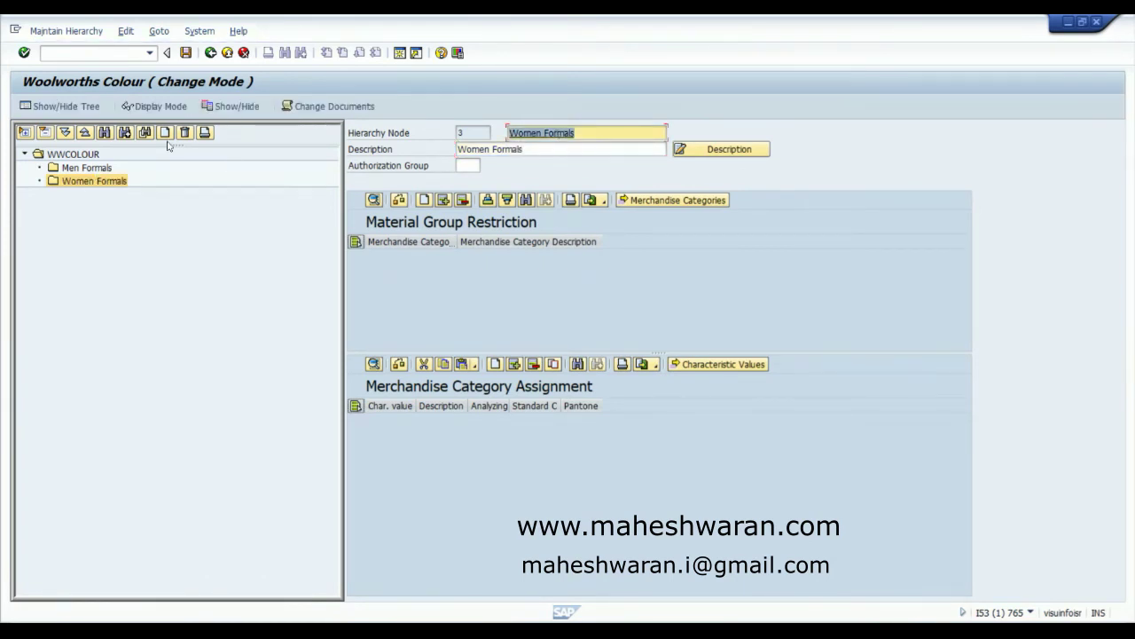
# Step: Assign the characteristic values BL, BU, GR, RE, WH and YE to the Women Formals node
pyautogui.click(719, 363)
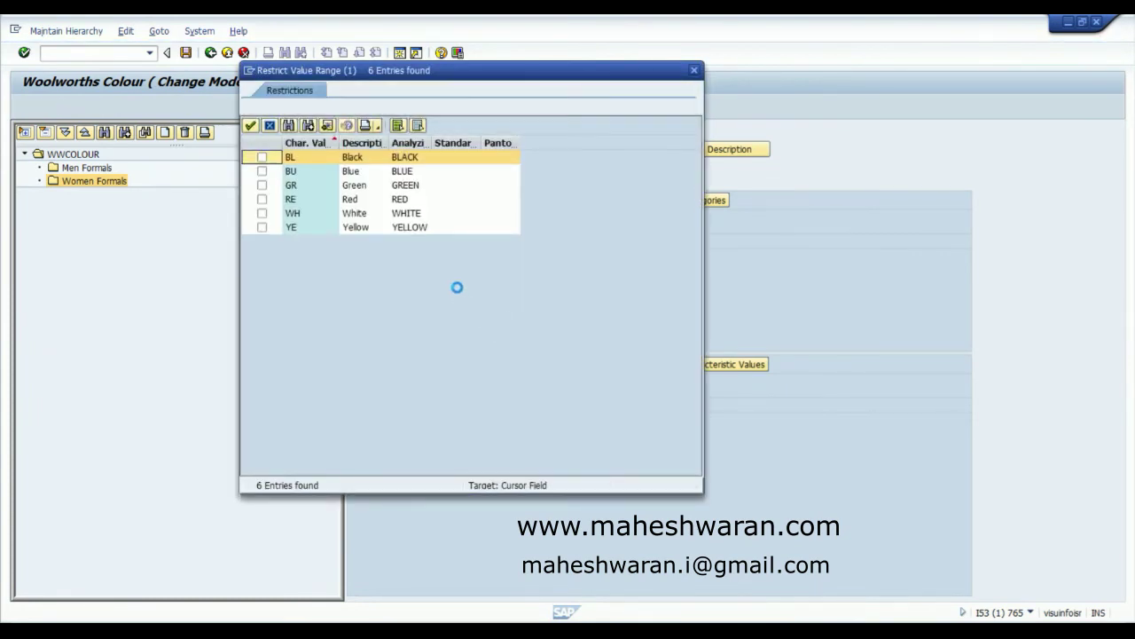
pyautogui.click(261, 158)
pyautogui.click(261, 171)
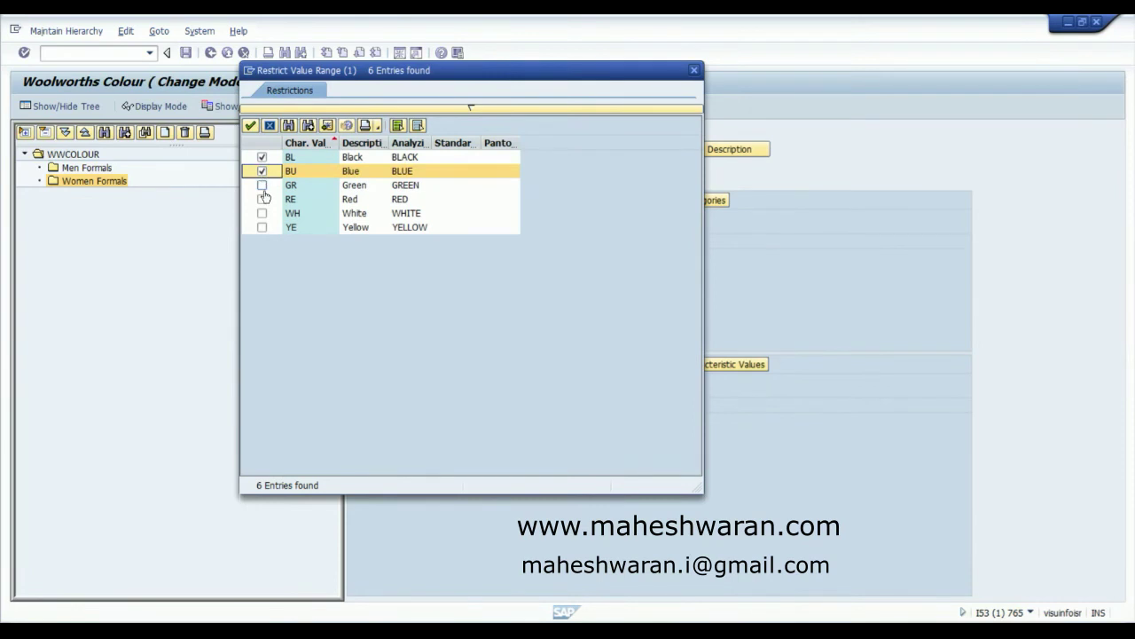
pyautogui.click(262, 186)
pyautogui.click(262, 200)
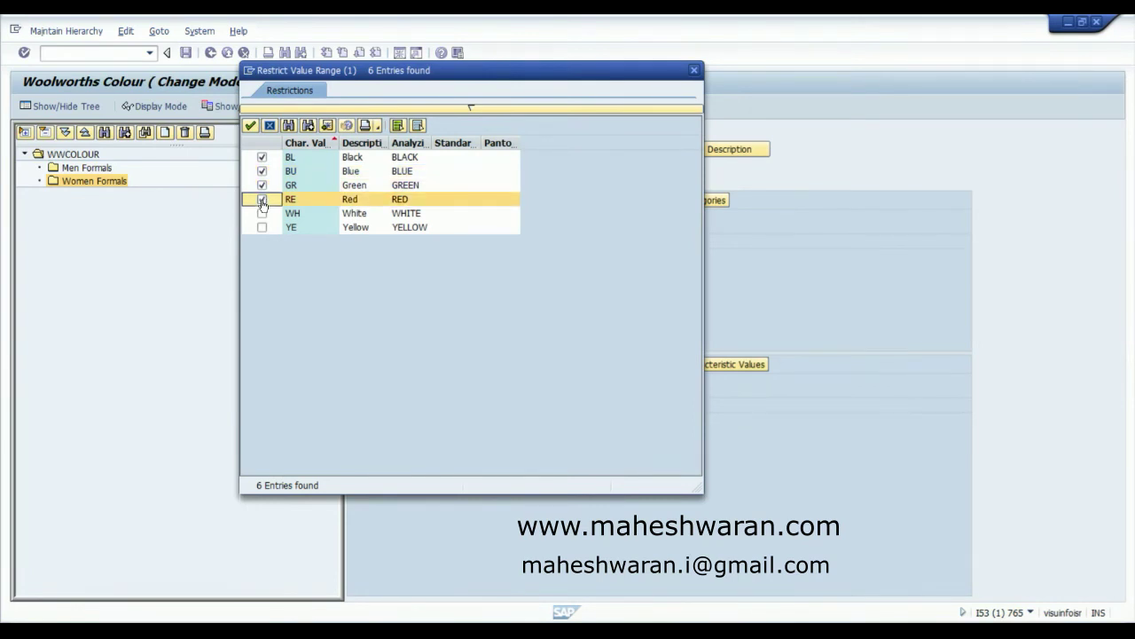
pyautogui.click(262, 214)
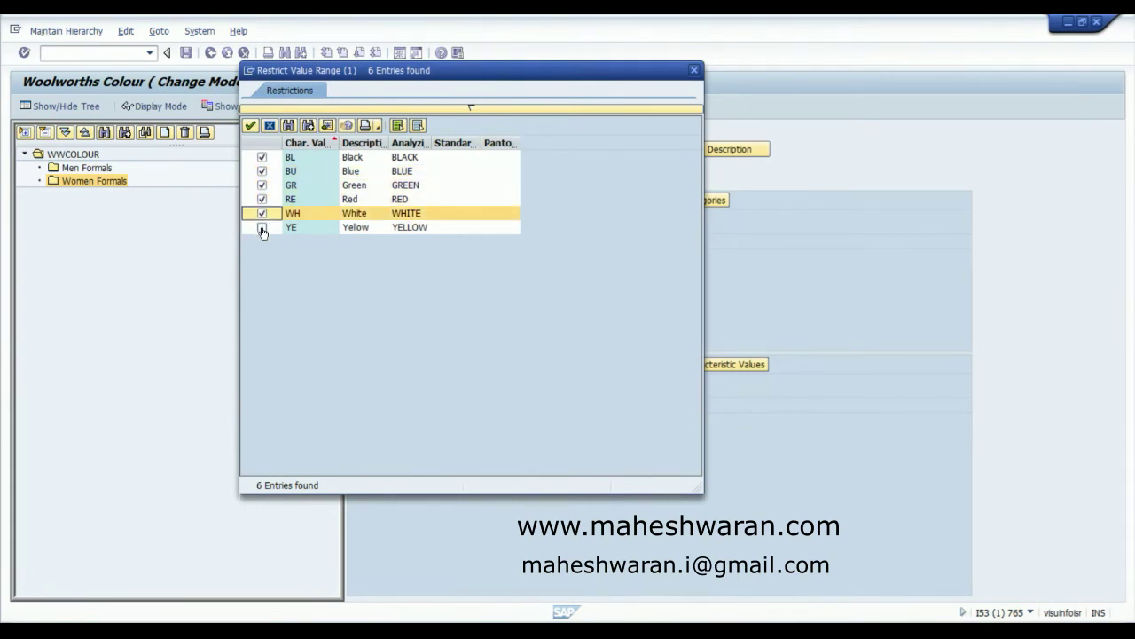
pyautogui.click(262, 228)
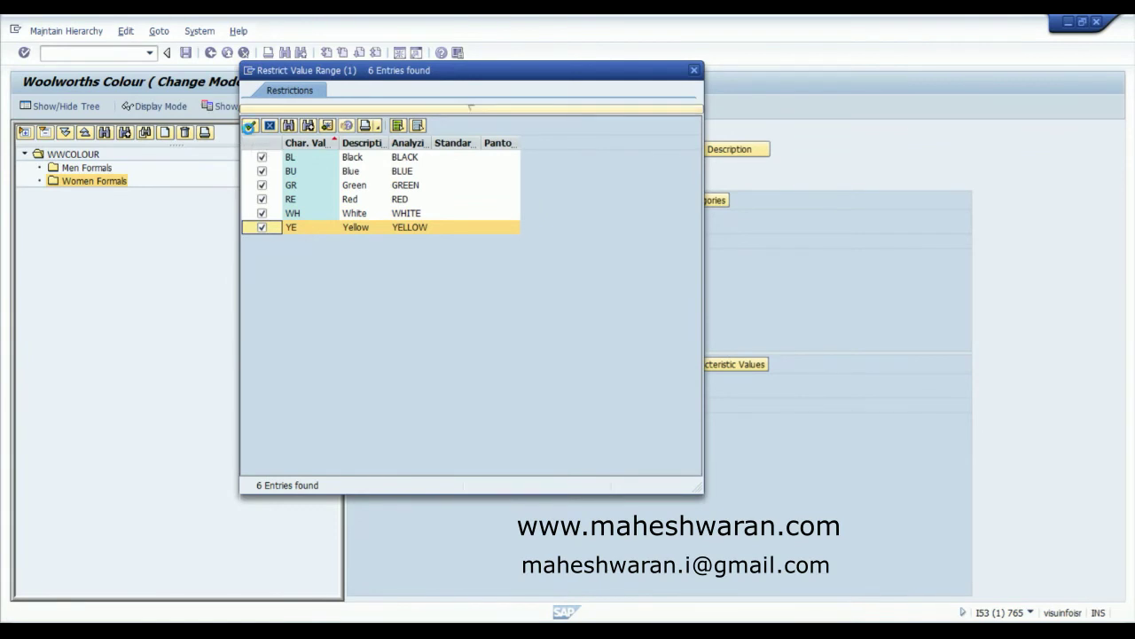
pyautogui.click(249, 126)
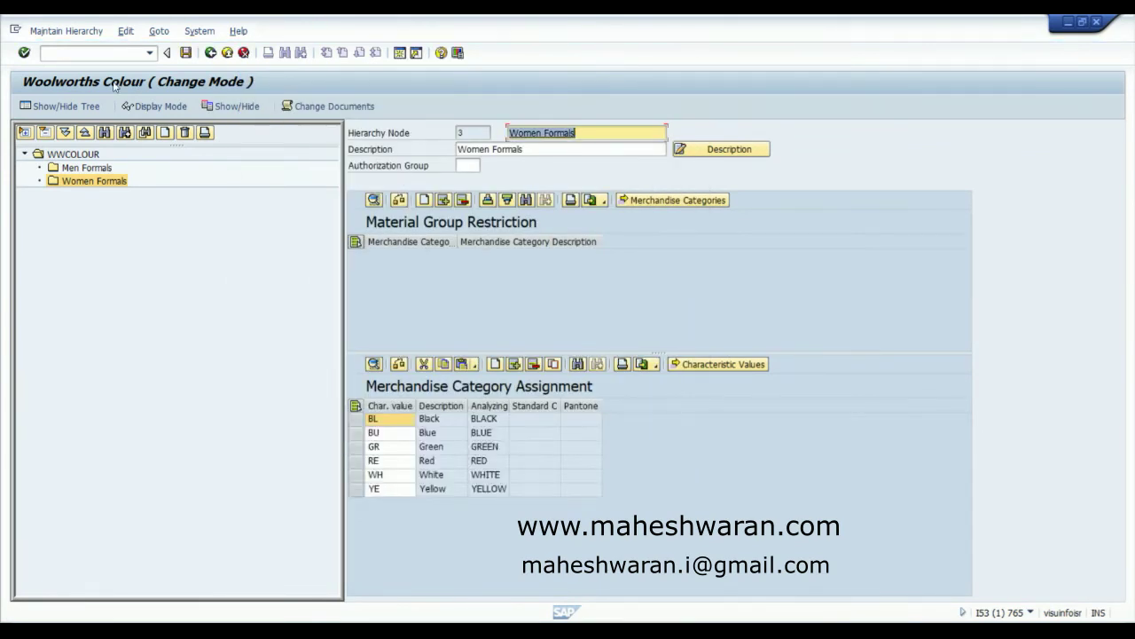
# Step: Create a third hierarchy node directly under WWCOLOUR with the description Beachwears
pyautogui.click(73, 154)
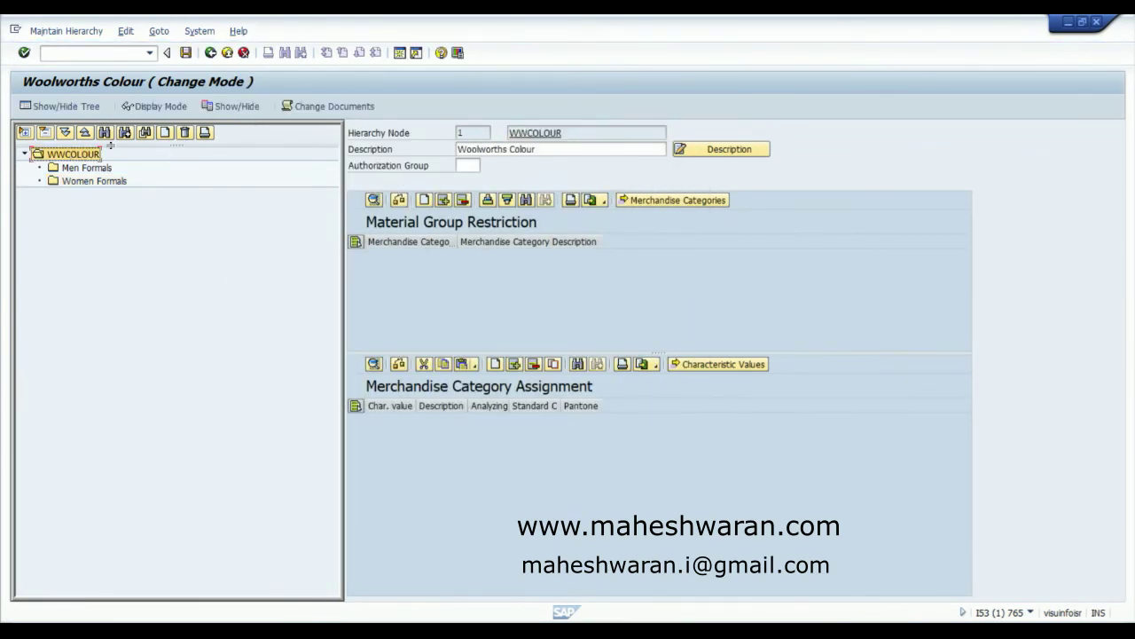
pyautogui.click(165, 132)
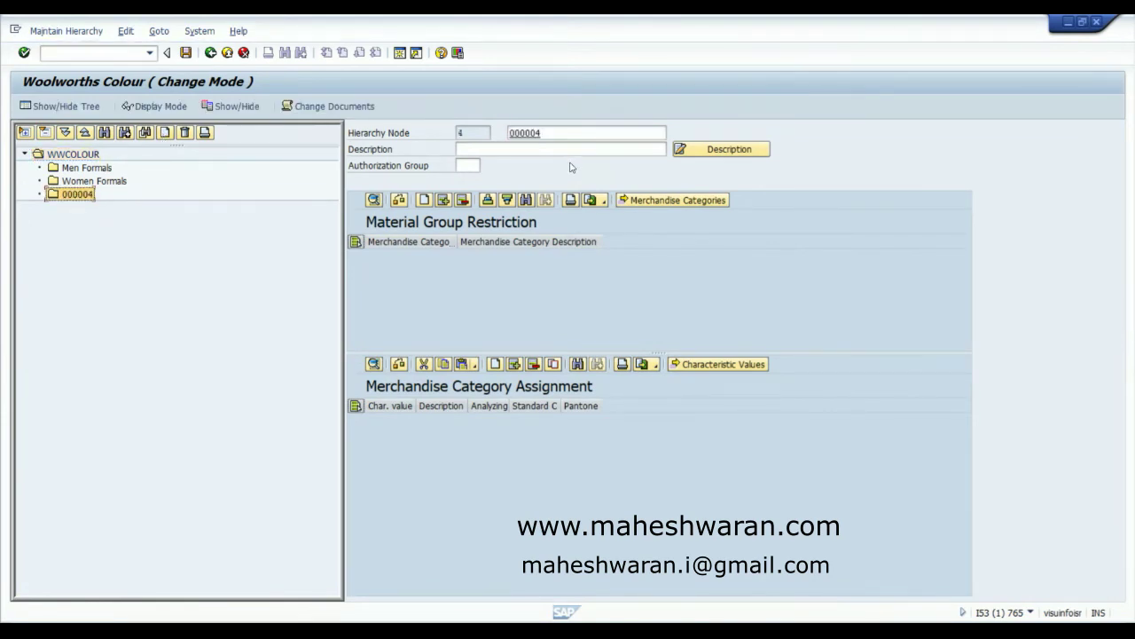
pyautogui.click(533, 155)
pyautogui.write('Wom')
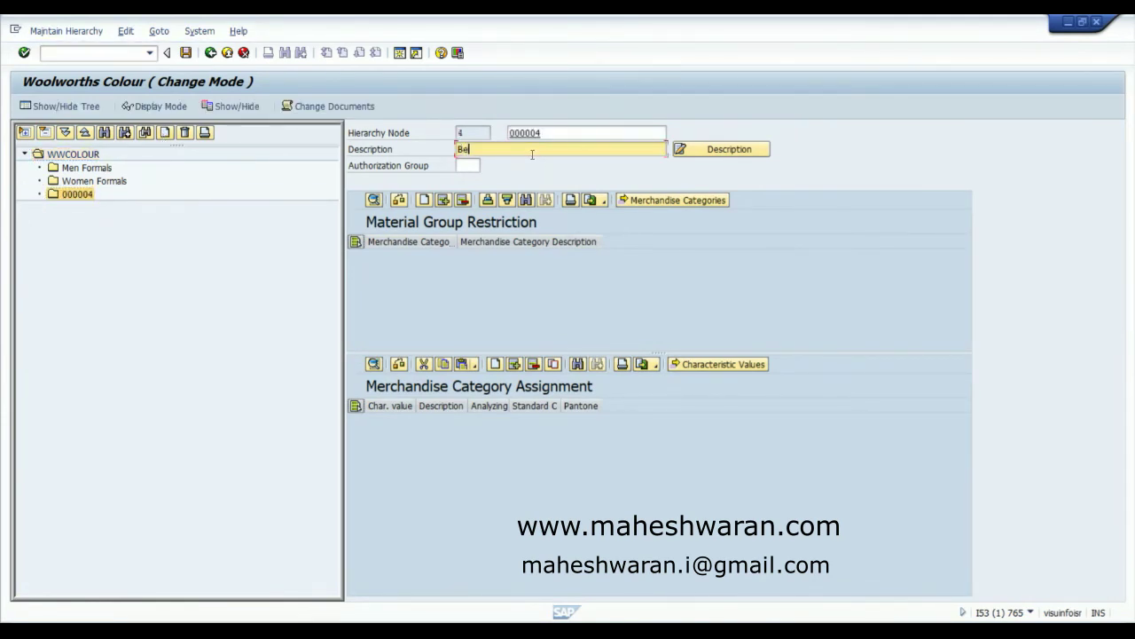
pyautogui.press('BackSpace')
pyautogui.press('BackSpace')
pyautogui.press('BackSpace')
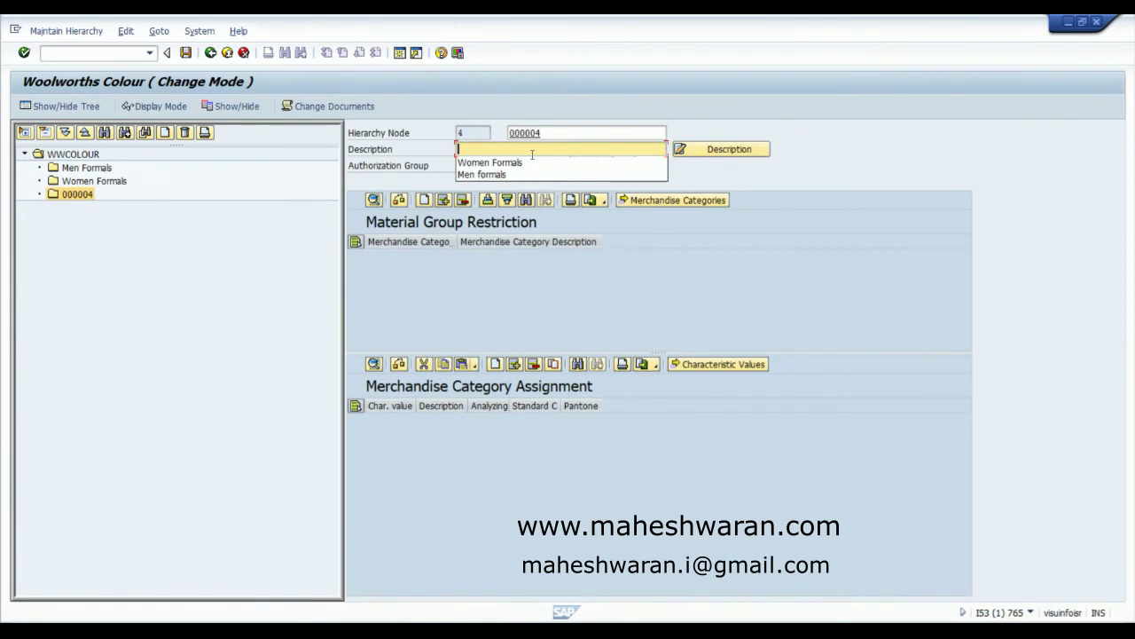
pyautogui.write('Beachw')
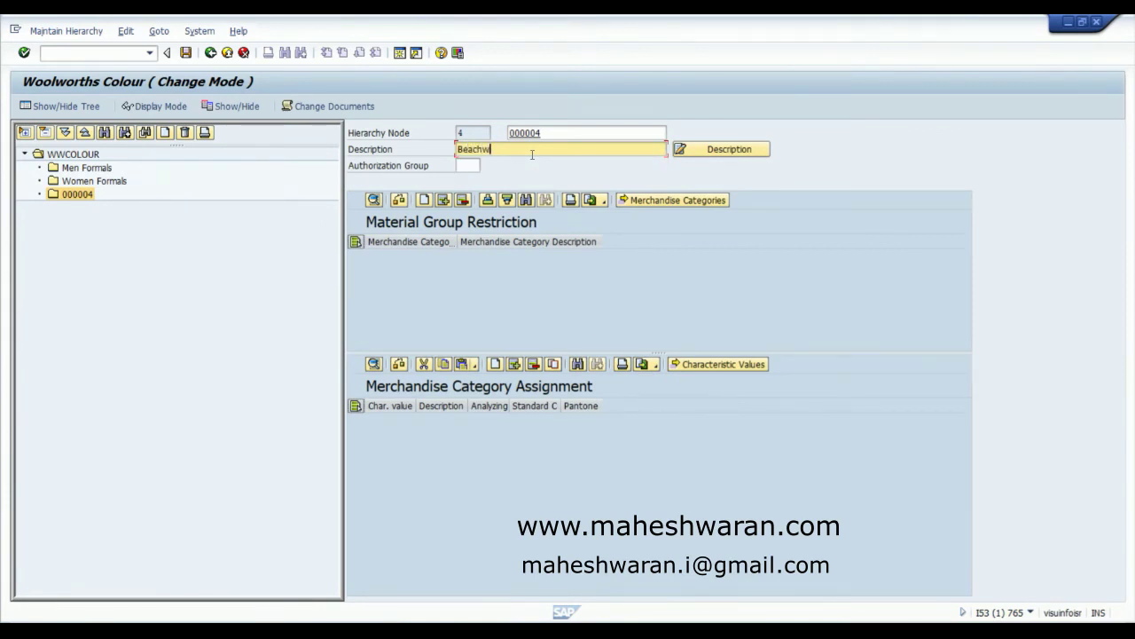
pyautogui.write('ears')
pyautogui.hotkey('shift', 'Tab')
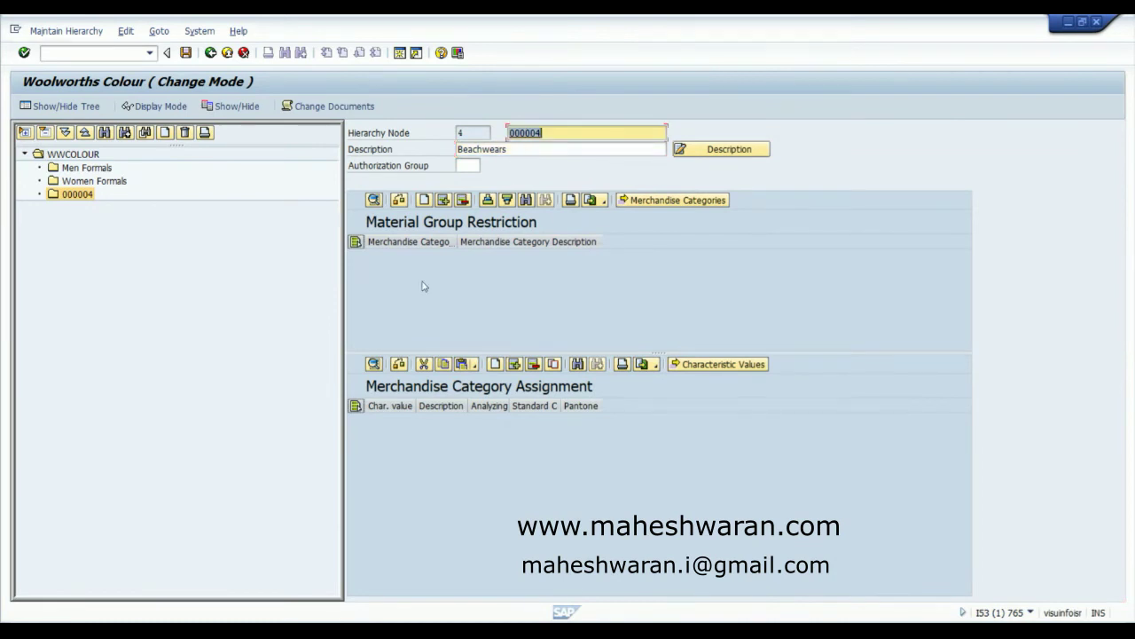
# Step: Assign all the colour values, BL, BU, GR, RE, WH and YE, to the node described as Beachwears
pyautogui.click(702, 365)
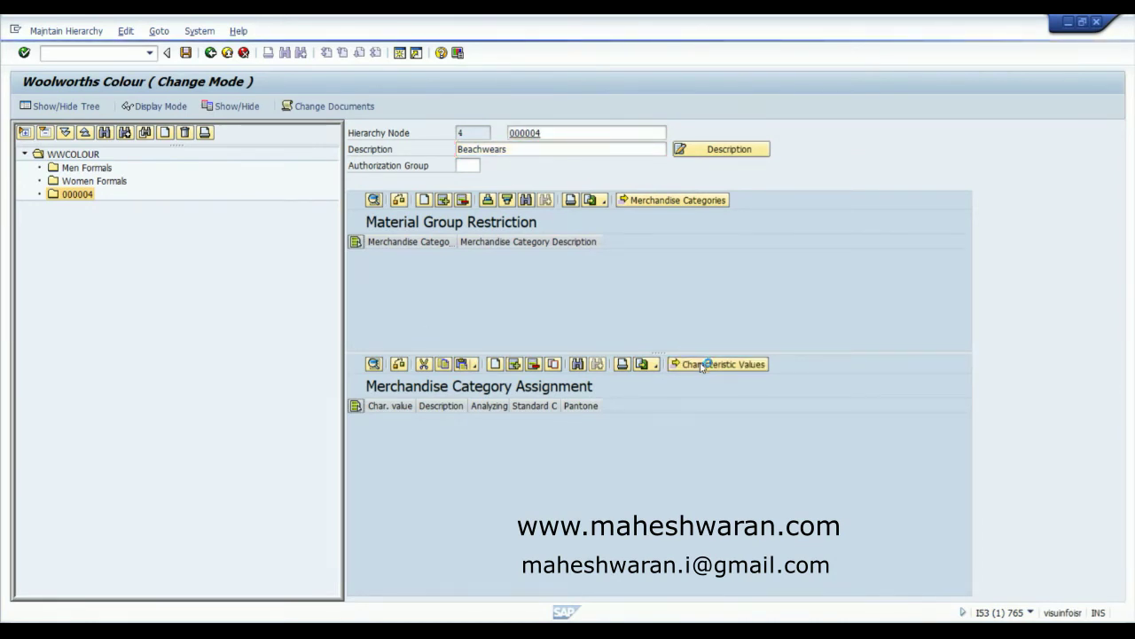
pyautogui.click(702, 364)
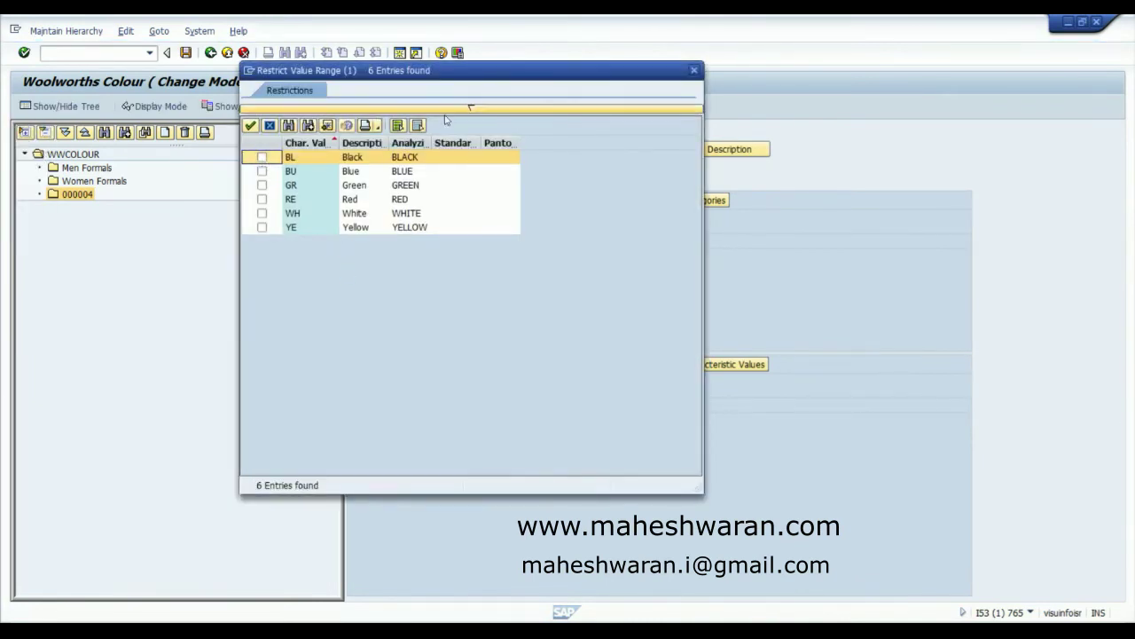
pyautogui.click(270, 125)
pyautogui.click(250, 125)
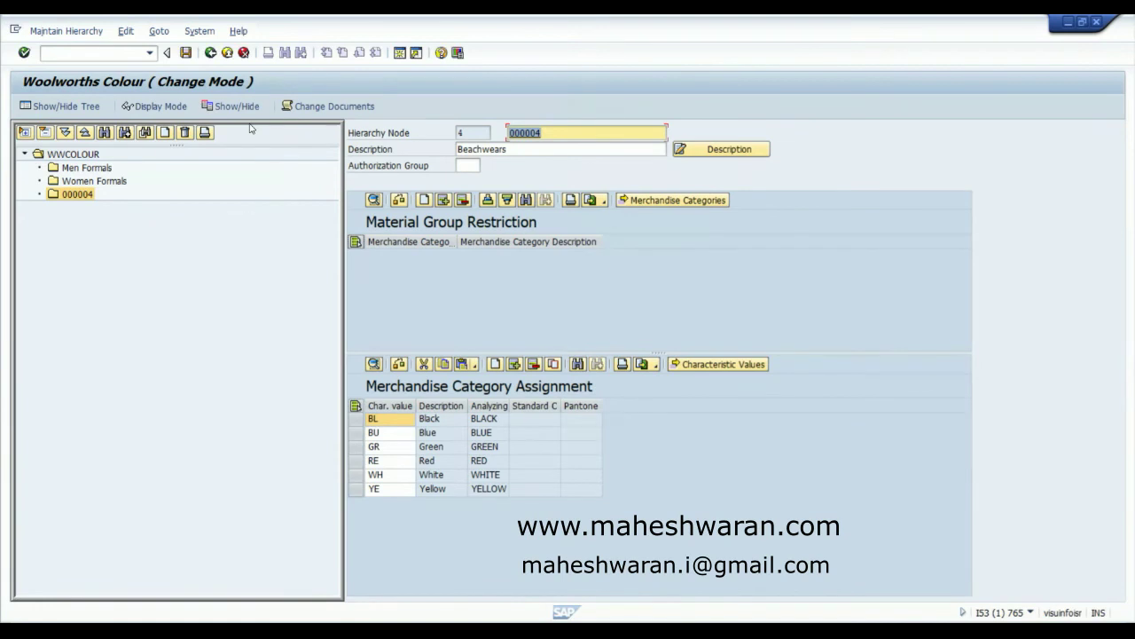
# Step: Name the third hierarchy node Beachwears and save the characteristic value grouping
pyautogui.write('Beachwears')
pyautogui.press('Return')
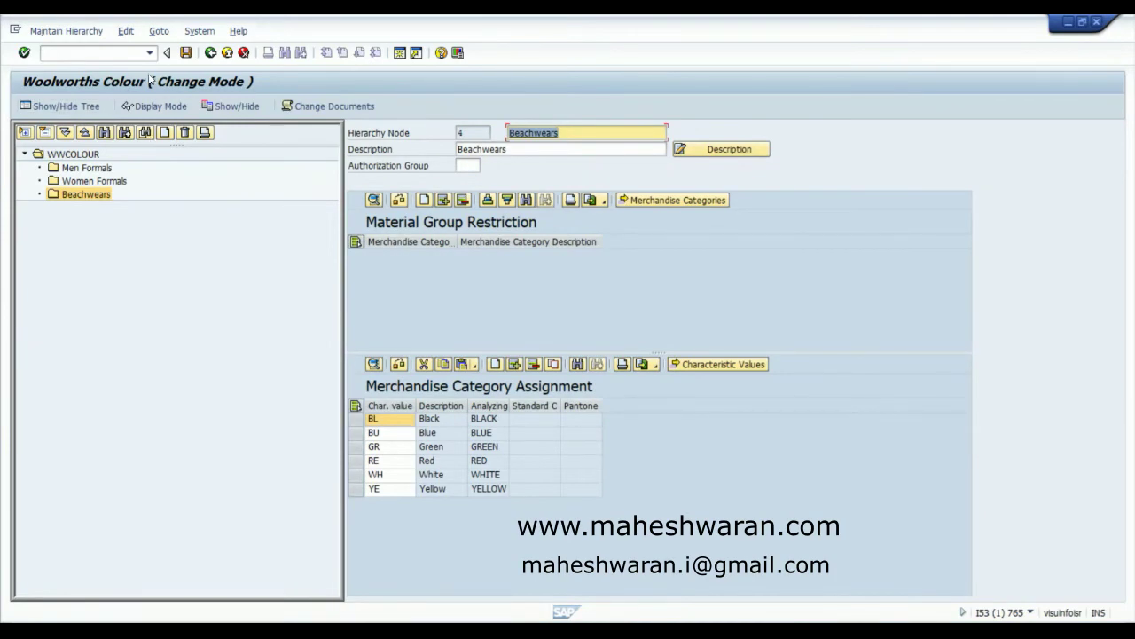
pyautogui.click(185, 53)
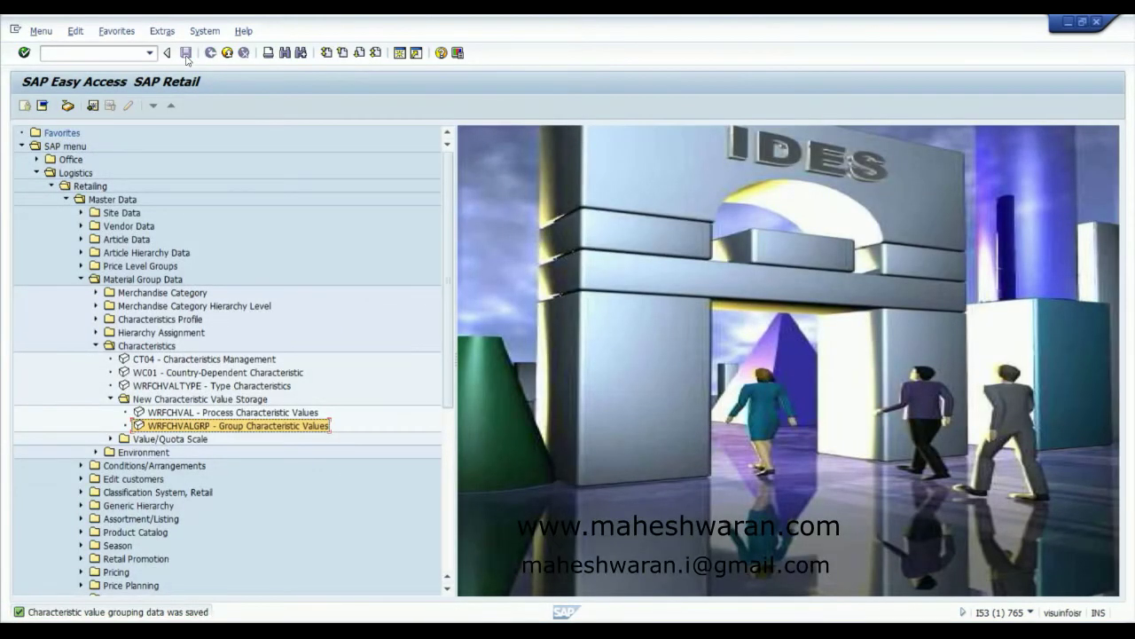
# Step: Collapse the New Characteristic Value Storage and Characteristics folders, and switch to a new Notepad document
pyautogui.click(112, 398)
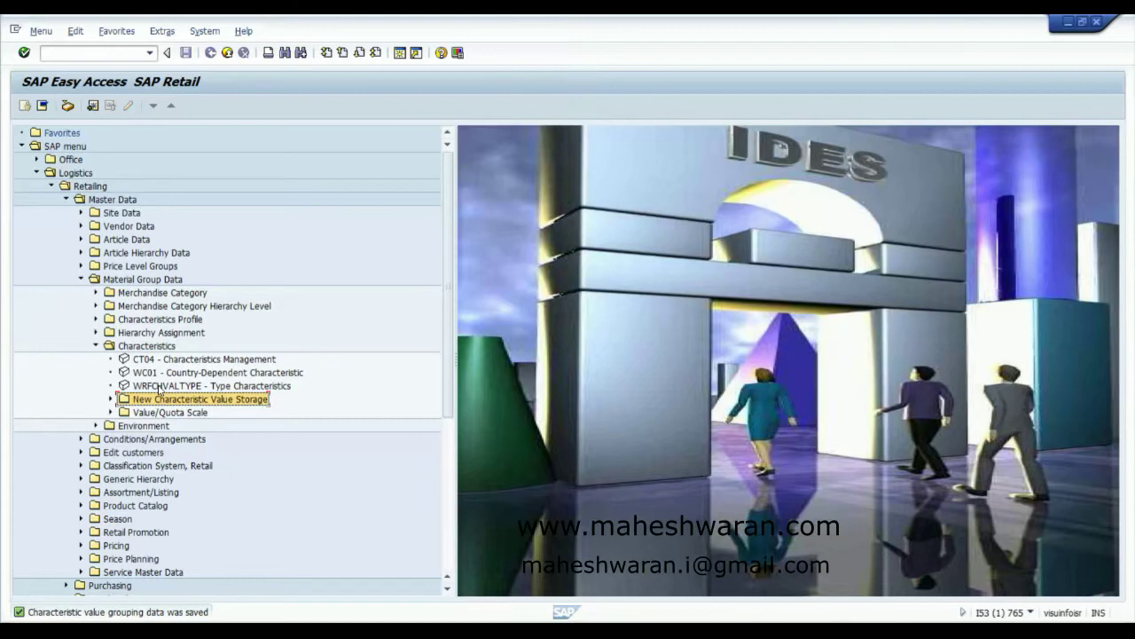
pyautogui.click(96, 345)
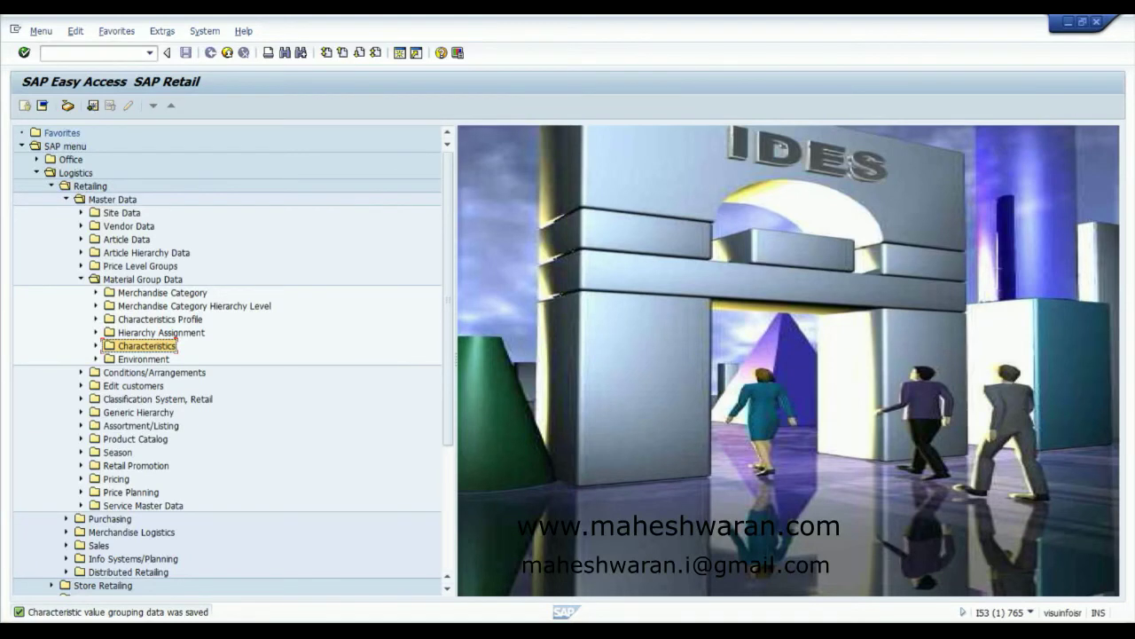
pyautogui.press('super+r')
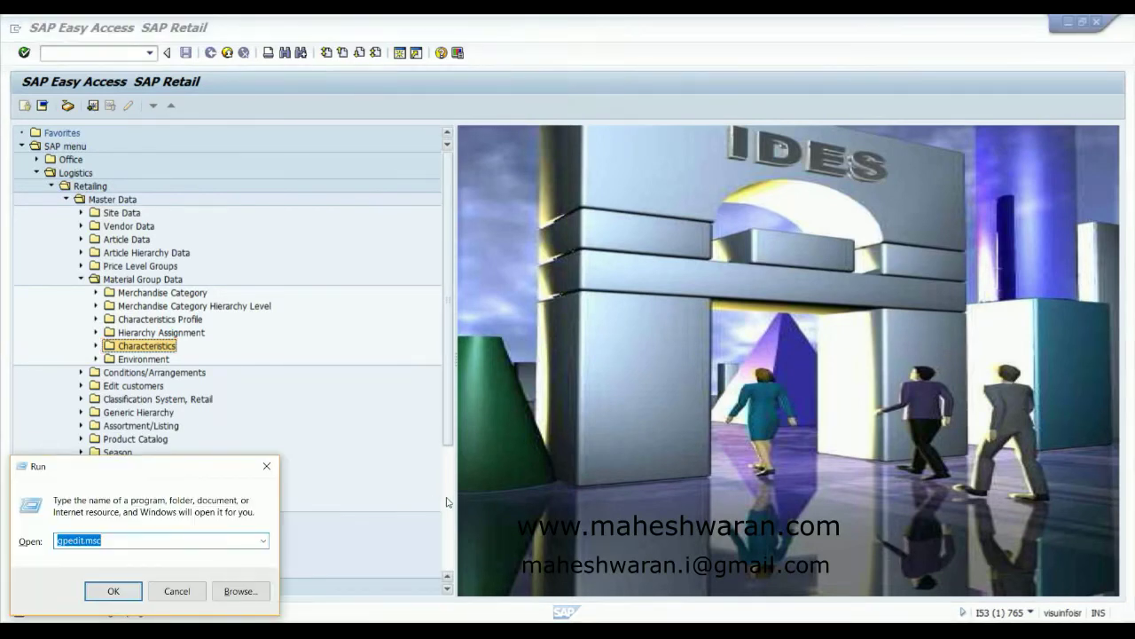
pyautogui.write('notepad')
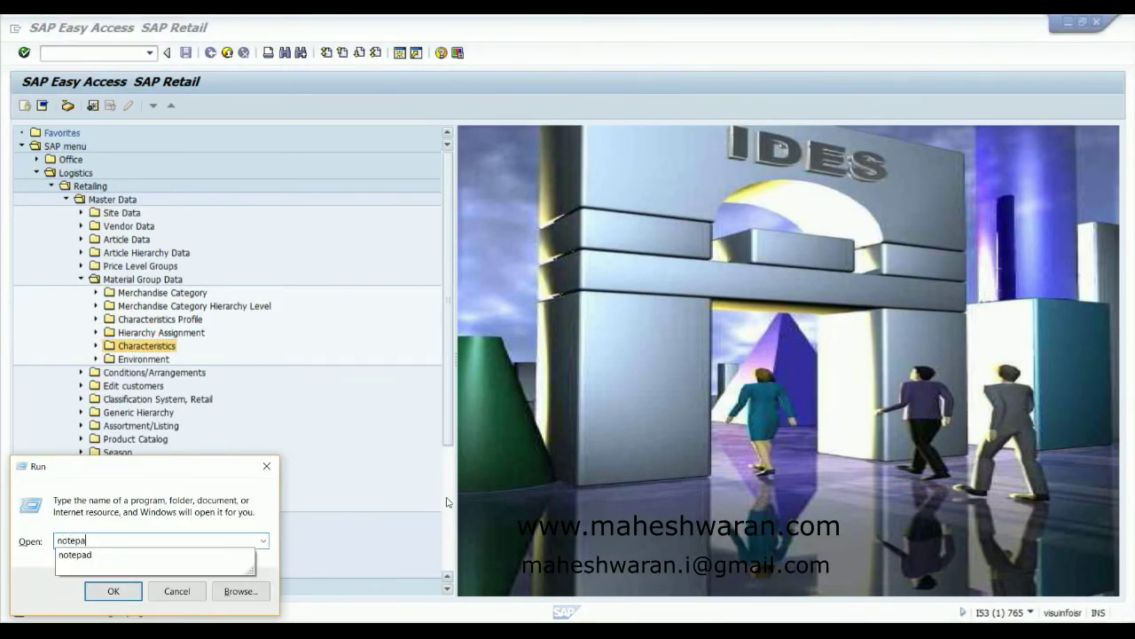
pyautogui.press('Return')
# Step: Write the first numbered note: "1. Values maintained directly in the Characteristics"
pyautogui.write('1. Values ')
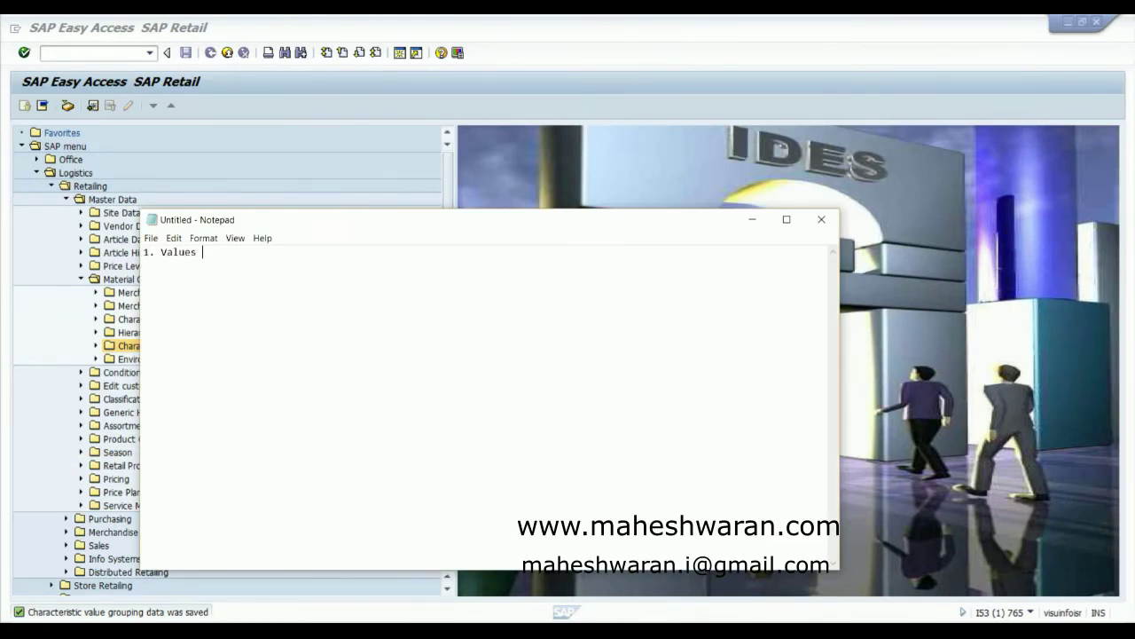
pyautogui.write('maintained directly ')
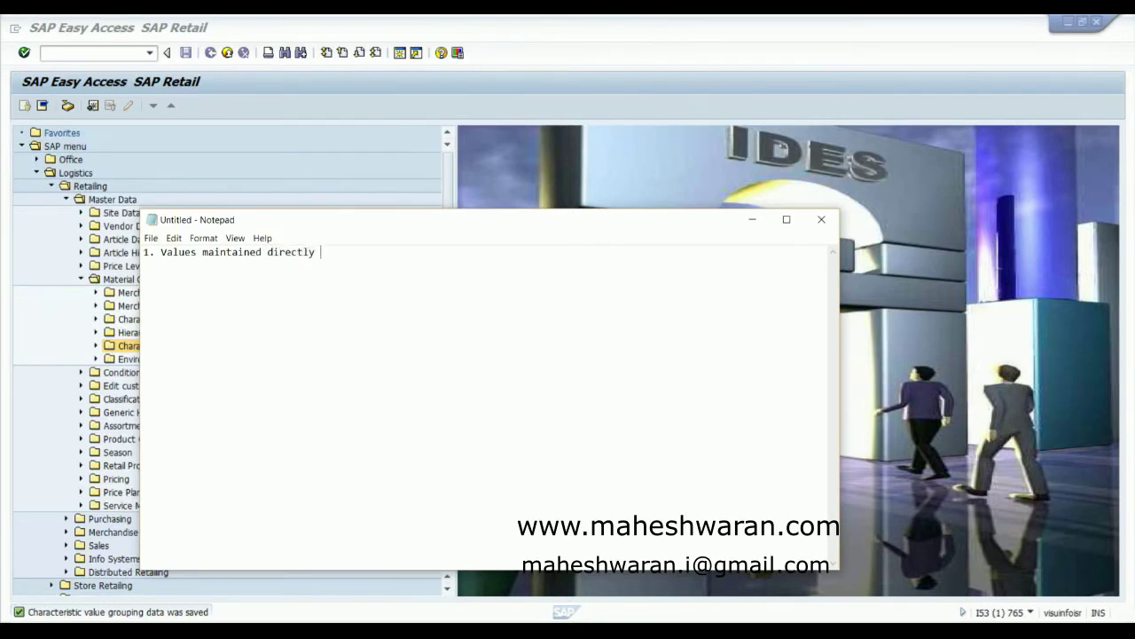
pyautogui.write('in the ')
pyautogui.write('Characteris')
pyautogui.write('tics ')
# Step: Add two more numbered notes: "2. Values Grouped together and using Functional module" and "3. Characteristics Profile"
pyautogui.write('2. ')
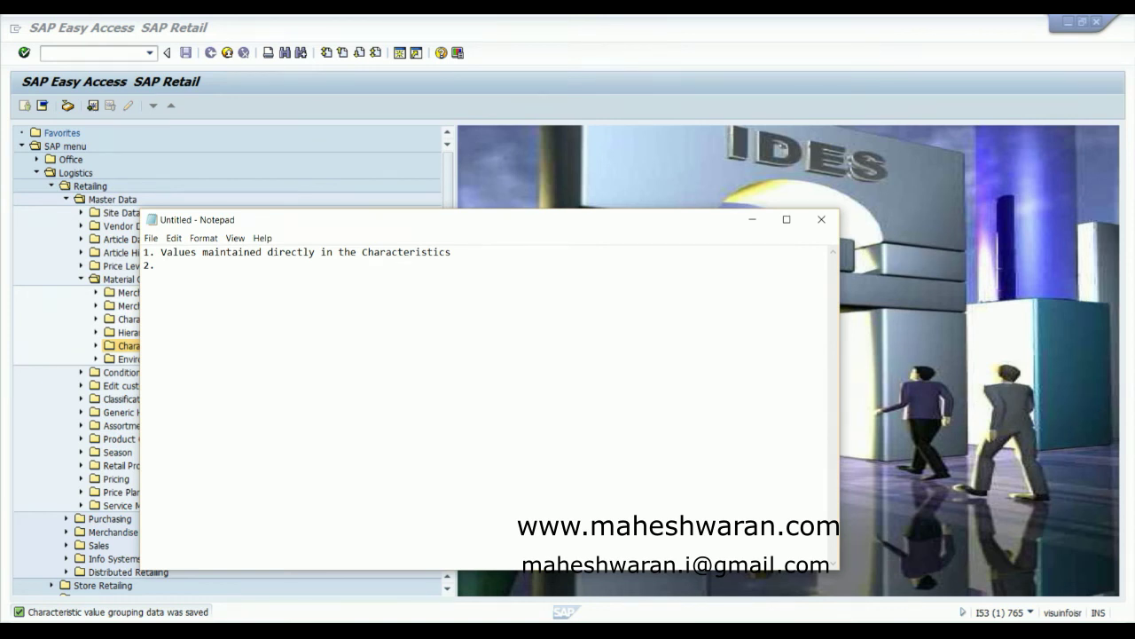
pyautogui.write('Values Grouped together and usi')
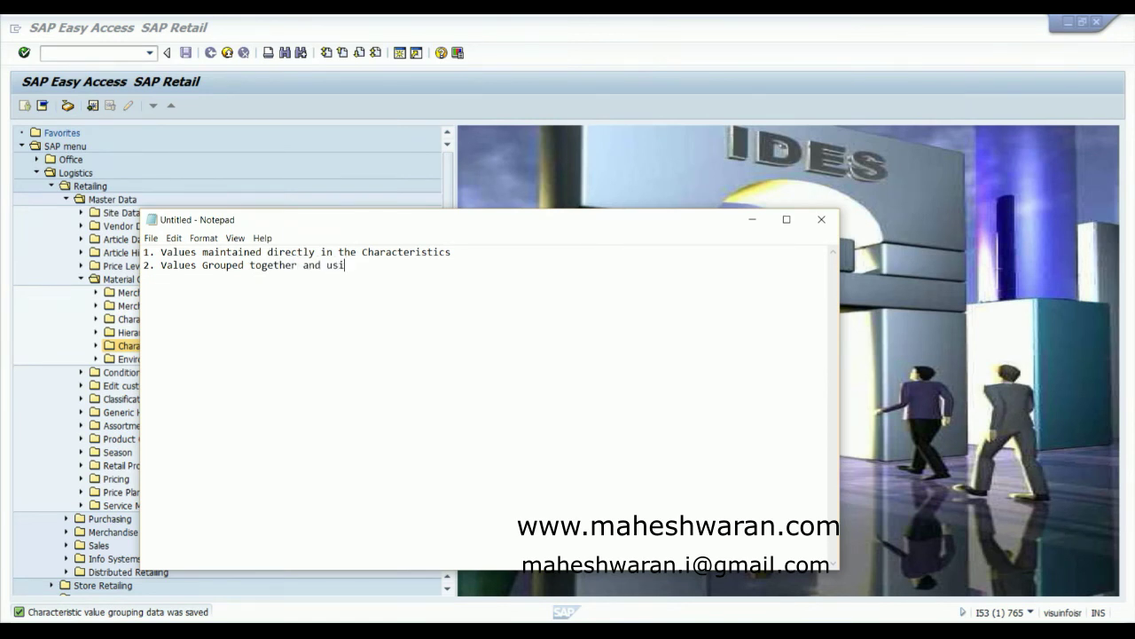
pyautogui.write('ng Functional module ')
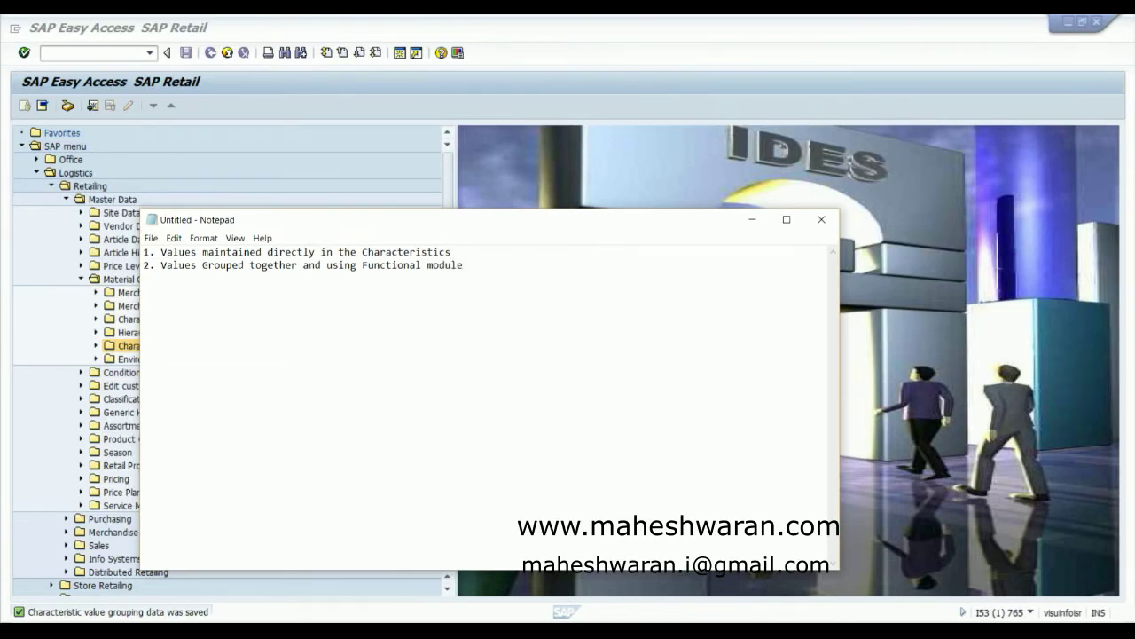
pyautogui.write('3. Characteristics Profile')
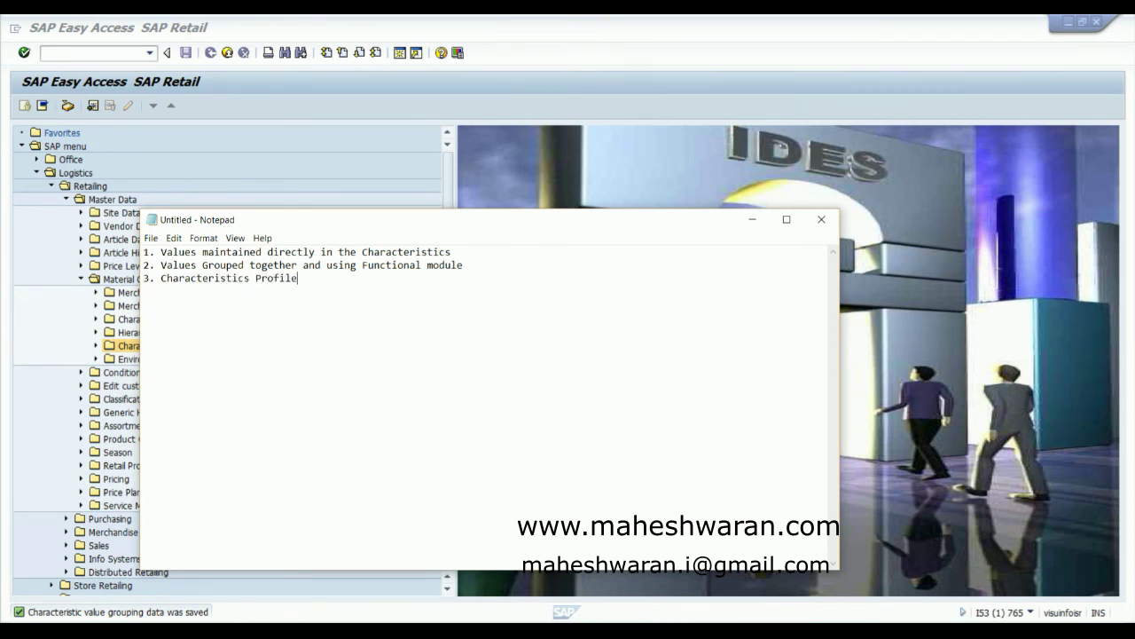
# Step: Switch back to SAP and start creating a characteristics profile named WWCHARPROF with CLWE
pyautogui.click(752, 223)
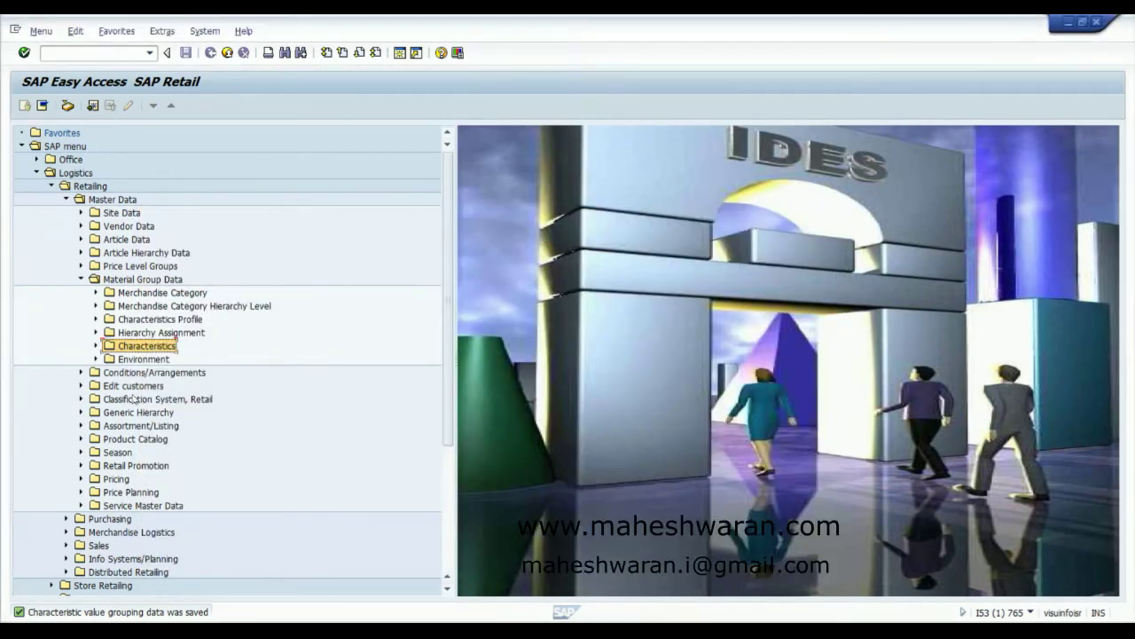
pyautogui.click(97, 319)
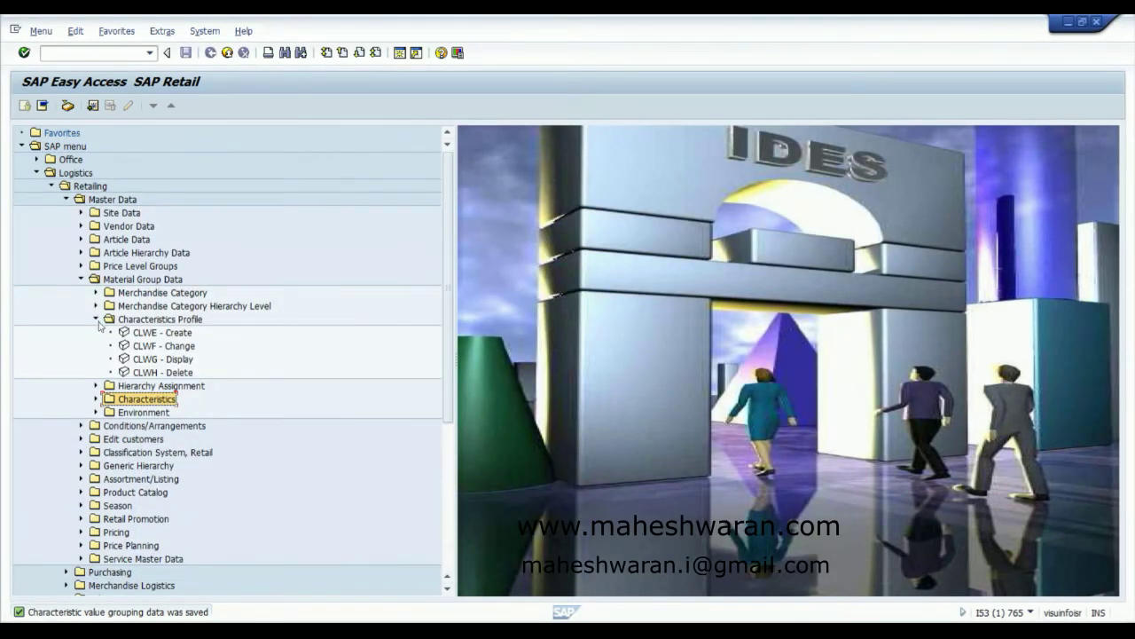
pyautogui.doubleClick(135, 335)
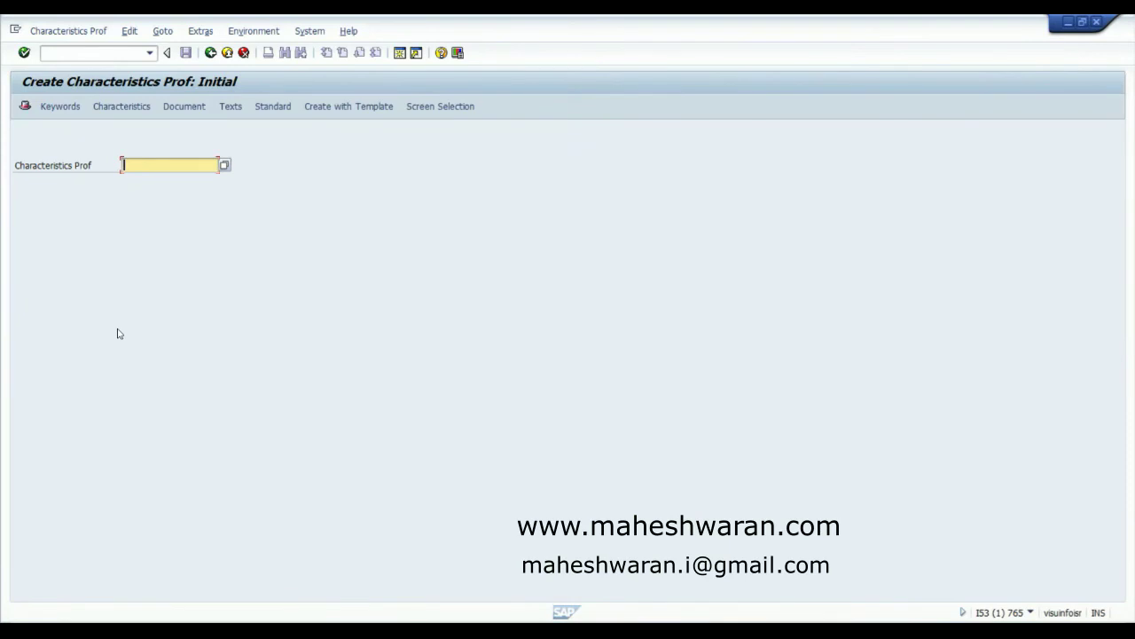
pyautogui.write('WW')
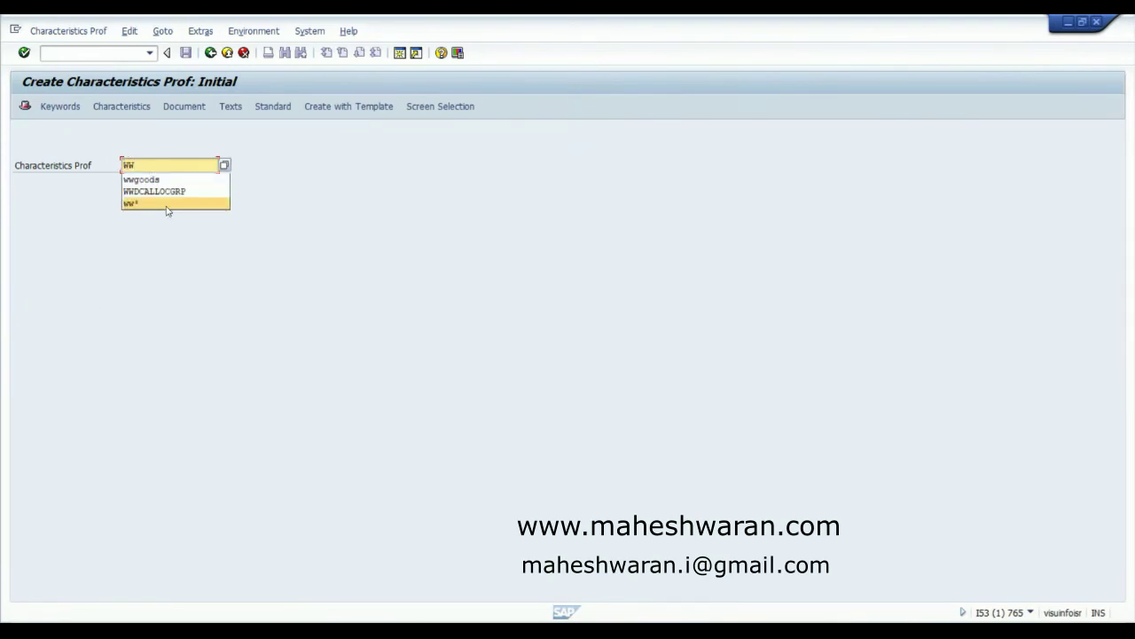
pyautogui.write('CHAR')
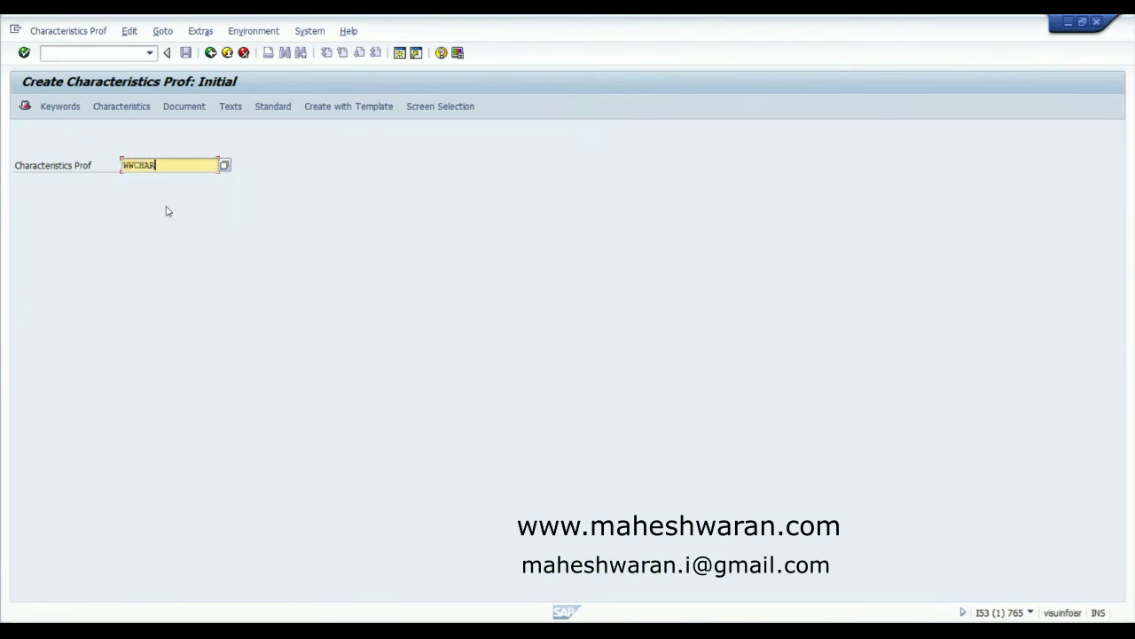
pyautogui.write('PROF')
pyautogui.press('Return')
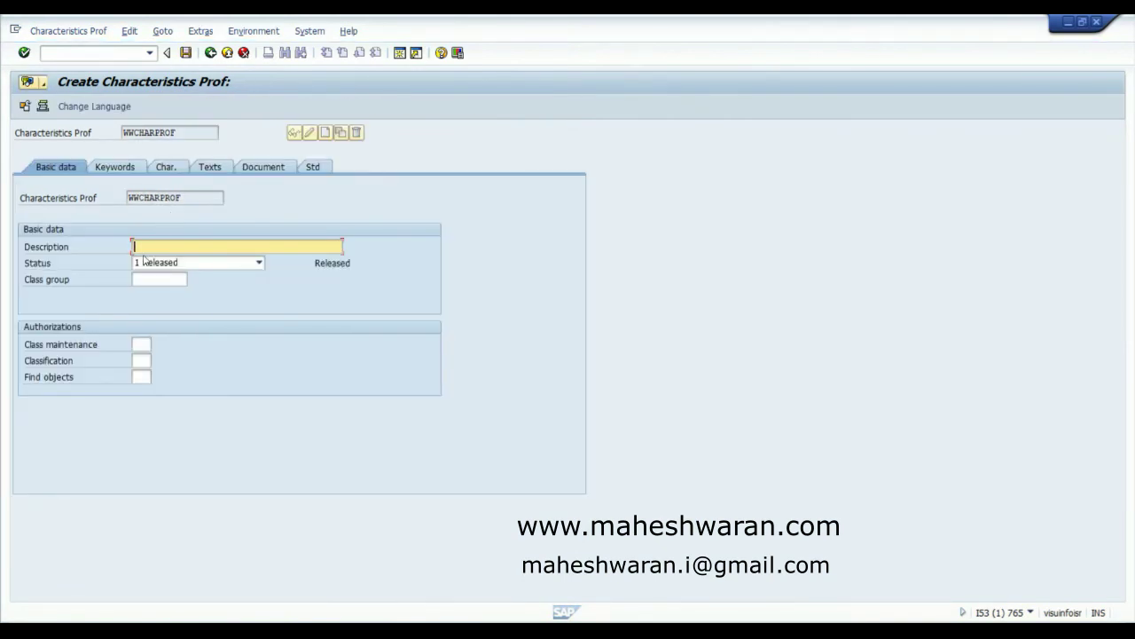
# Step: Enter the profile description Woolworths Char. Profile and open the profile's list of characteristics
pyautogui.write('Woolworths Char. Profile')
pyautogui.press('Return')
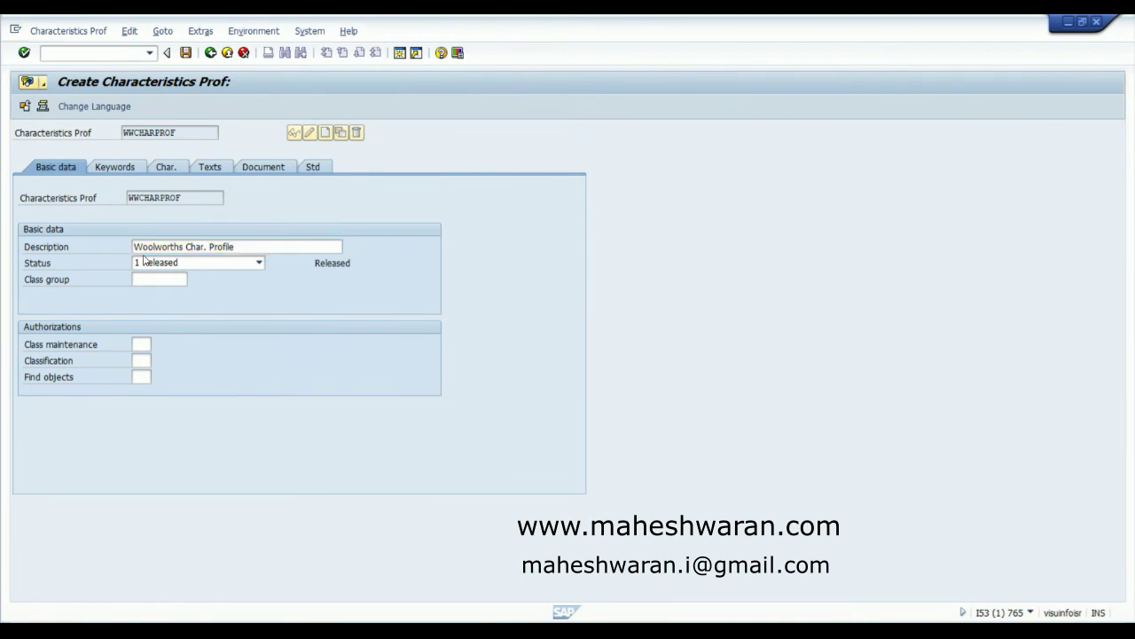
pyautogui.click(173, 168)
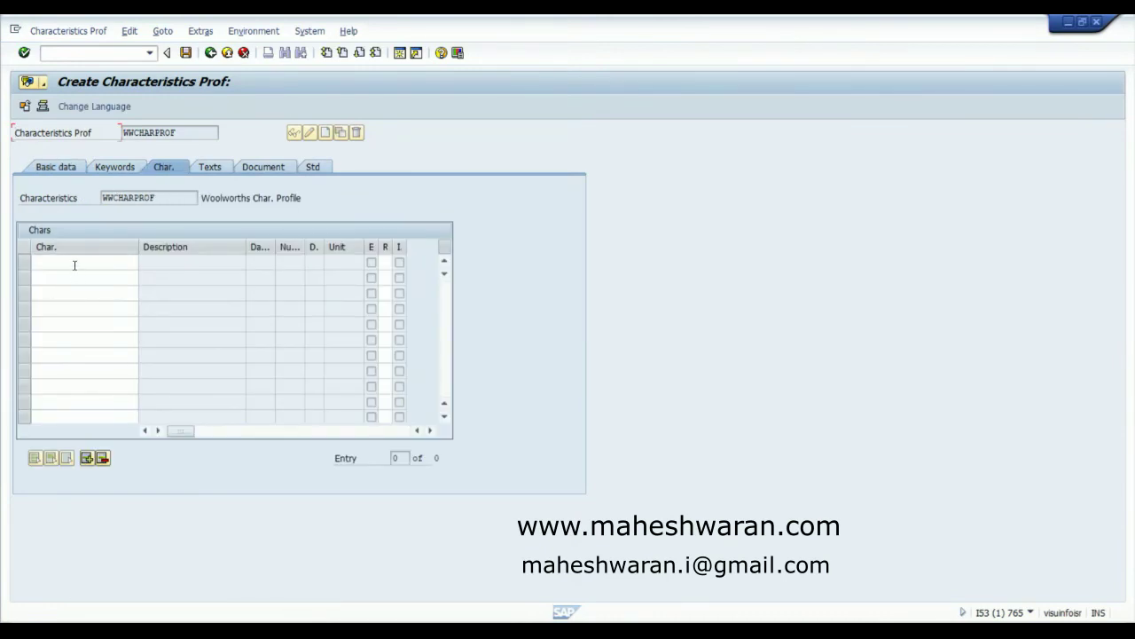
# Step: Add the characteristics wwcolour and wwsize to the first two rows of the profile's characteristics list
pyautogui.click(75, 265)
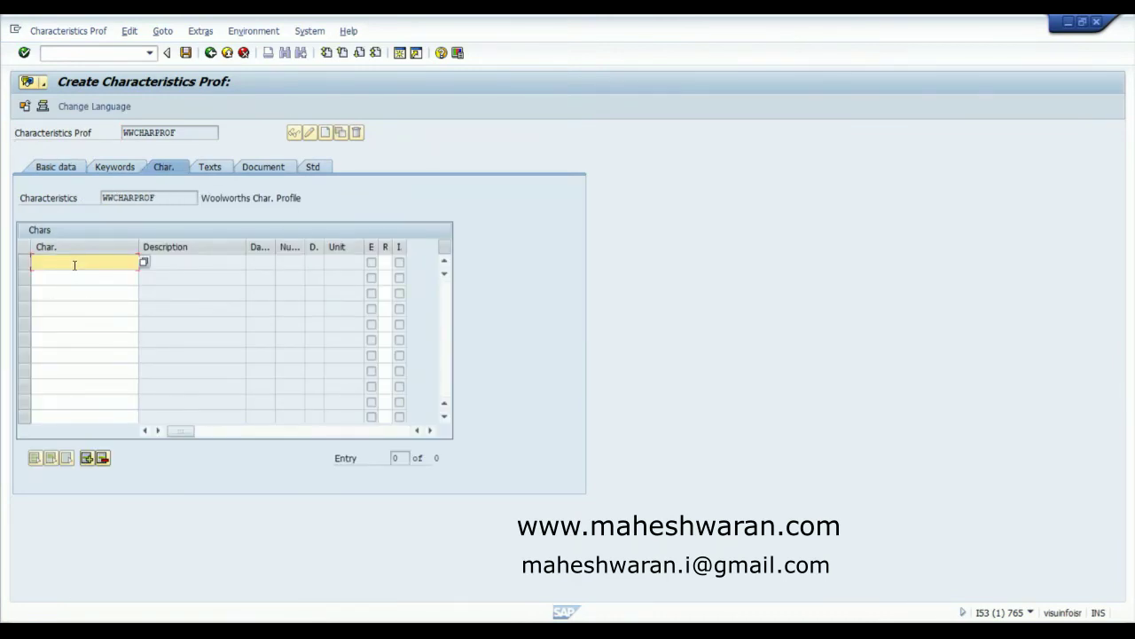
pyautogui.write('w')
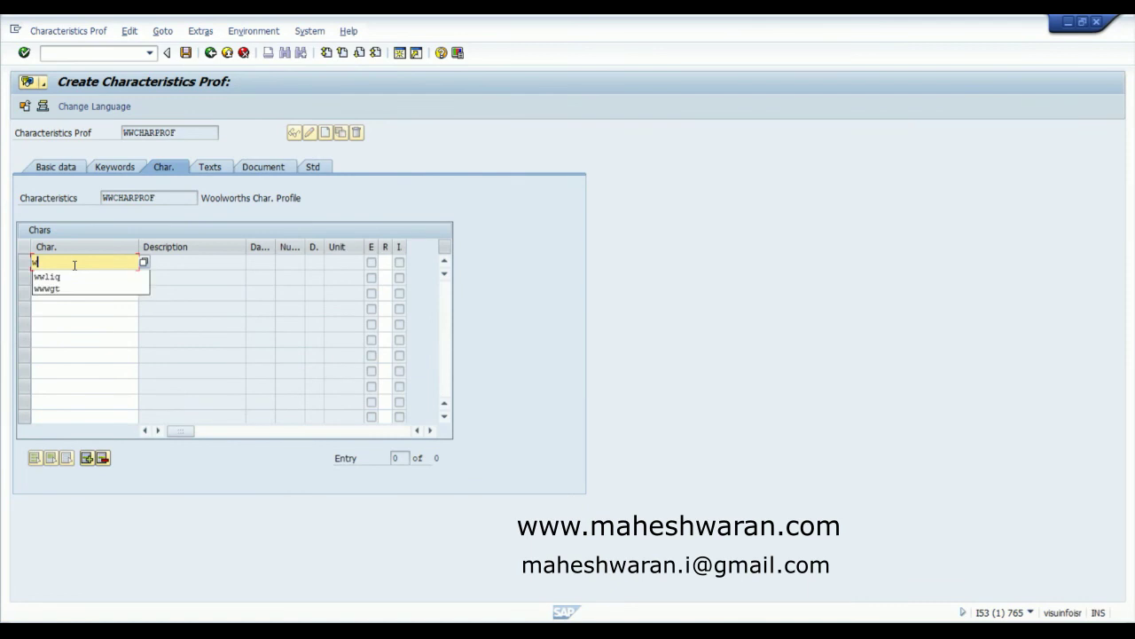
pyautogui.write('wcoulour')
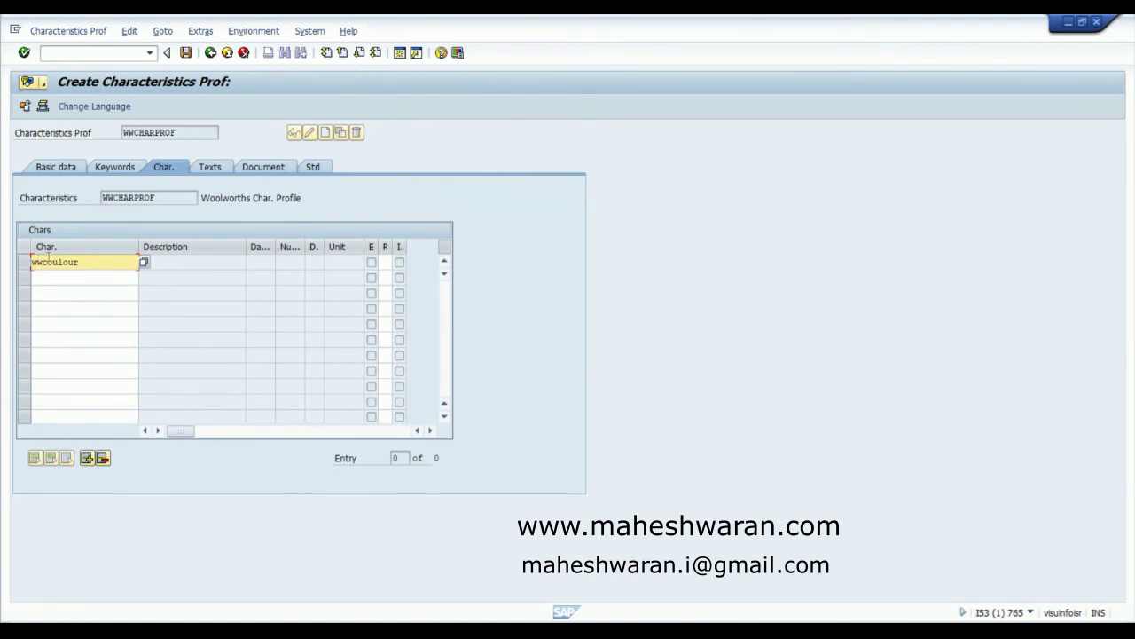
pyautogui.click(51, 262)
pyautogui.press('Delete')
pyautogui.click(48, 277)
pyautogui.write('wwsize')
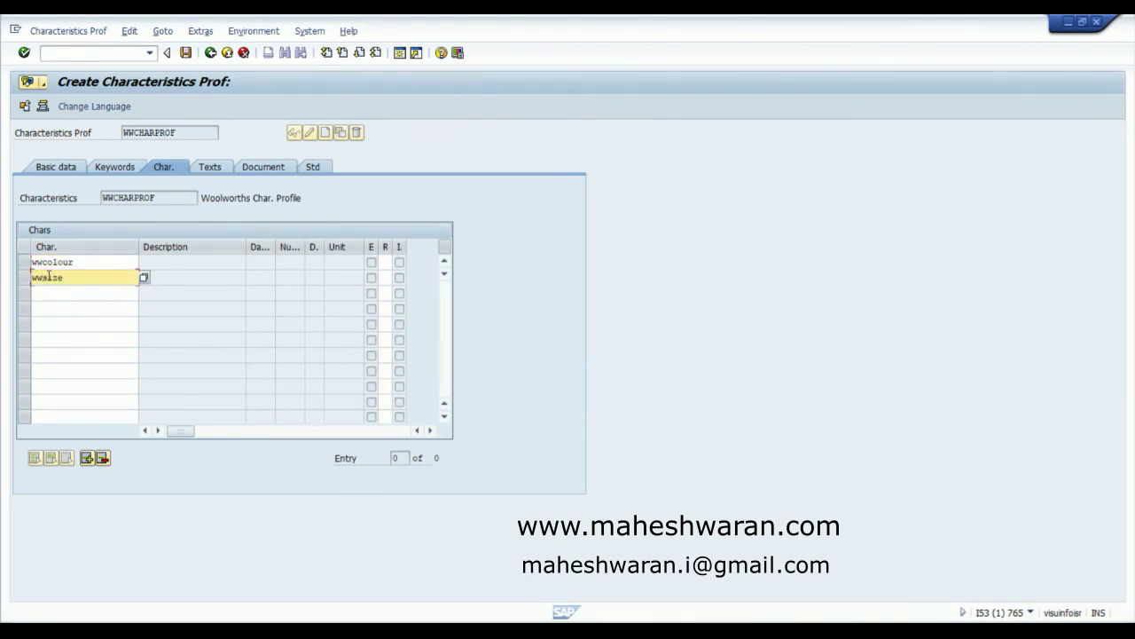
# Step: Set the relevancy indicator of both the colour and size characteristics to 2, Relevant to variants
pyautogui.click(385, 262)
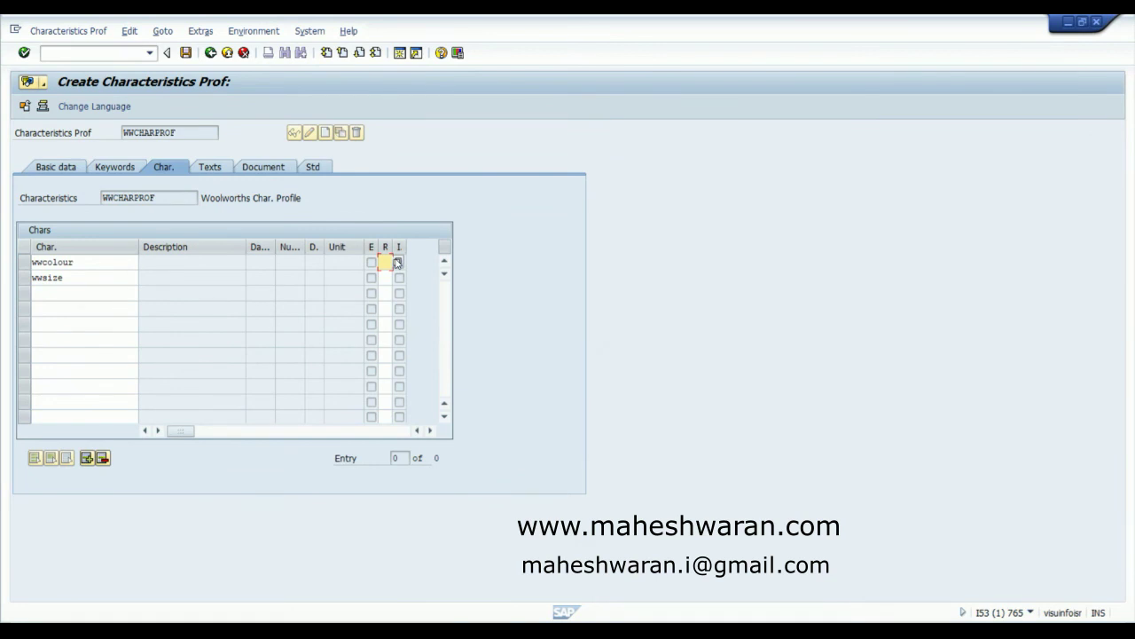
pyautogui.click(397, 263)
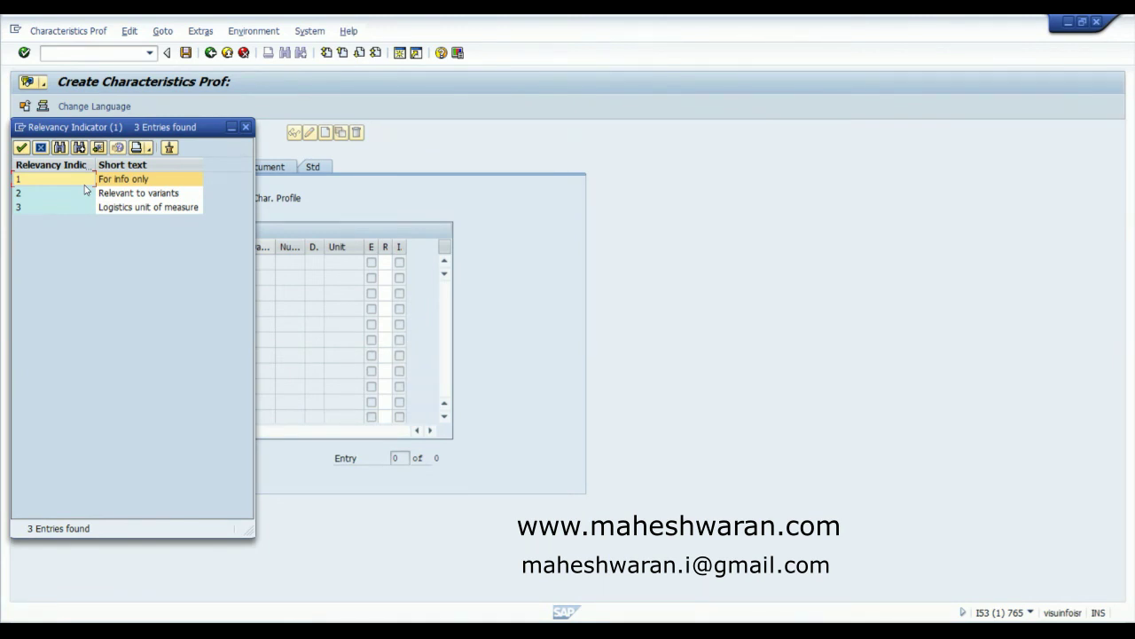
pyautogui.click(68, 197)
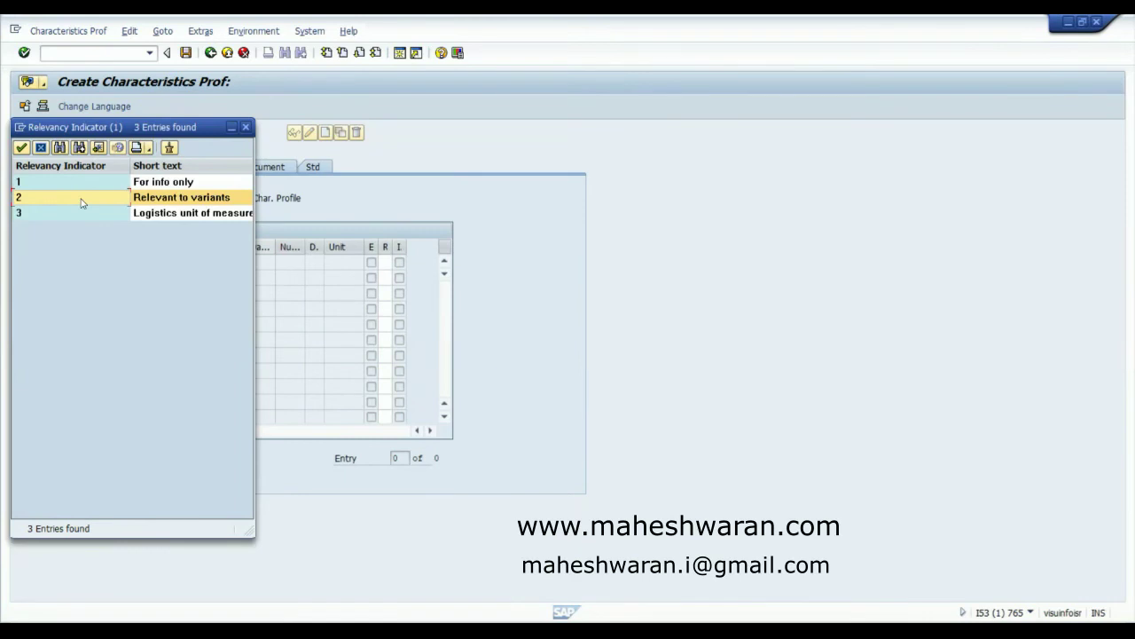
pyautogui.doubleClick(82, 197)
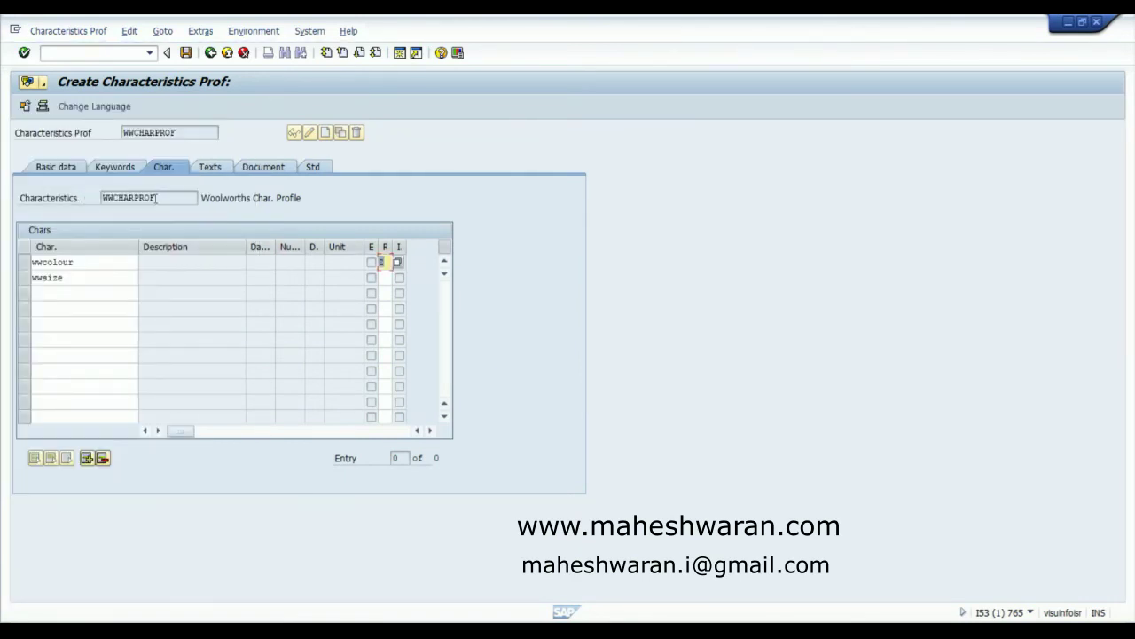
pyautogui.click(380, 278)
pyautogui.write('2')
pyautogui.press('Return')
# Step: Save the WWCHARPROF characteristics profile and go back out of the profile creation transaction
pyautogui.click(183, 260)
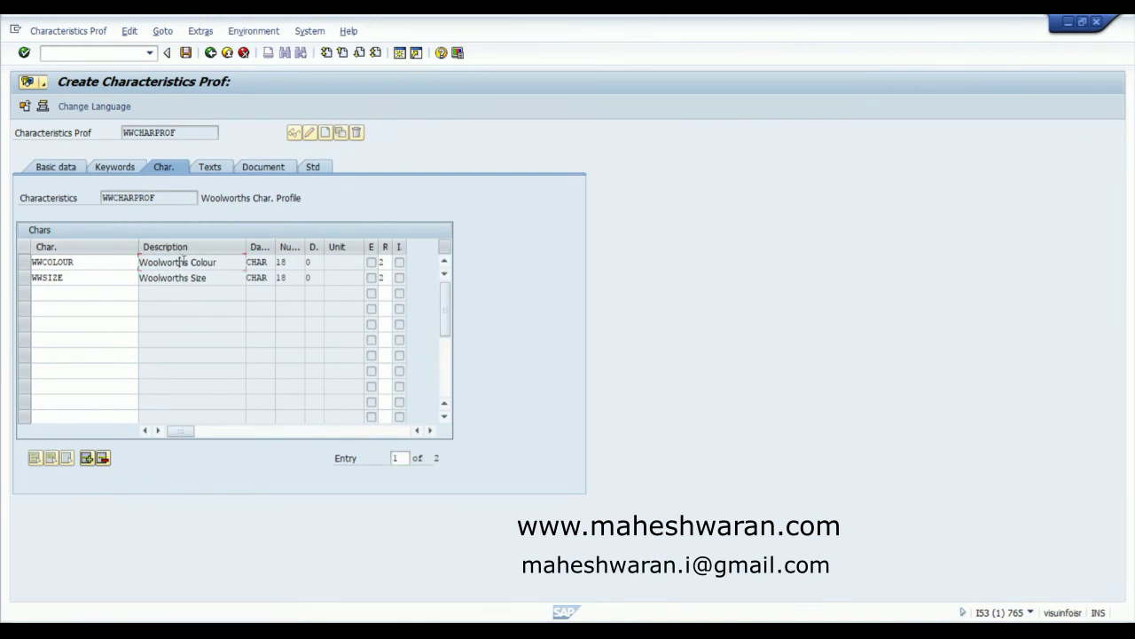
pyautogui.click(186, 53)
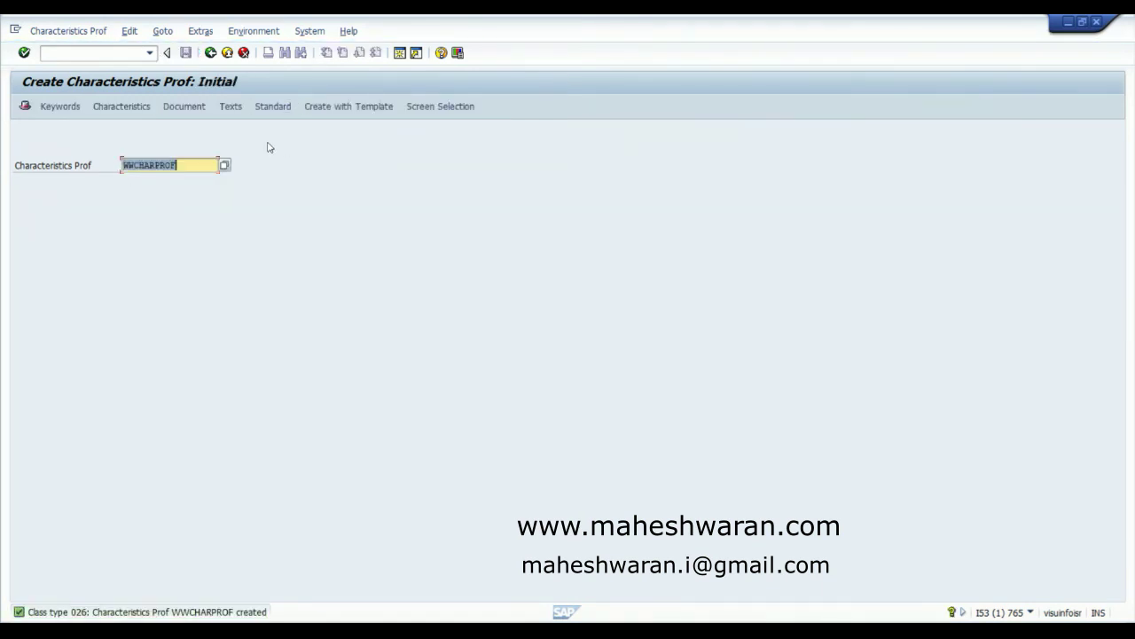
pyautogui.click(211, 53)
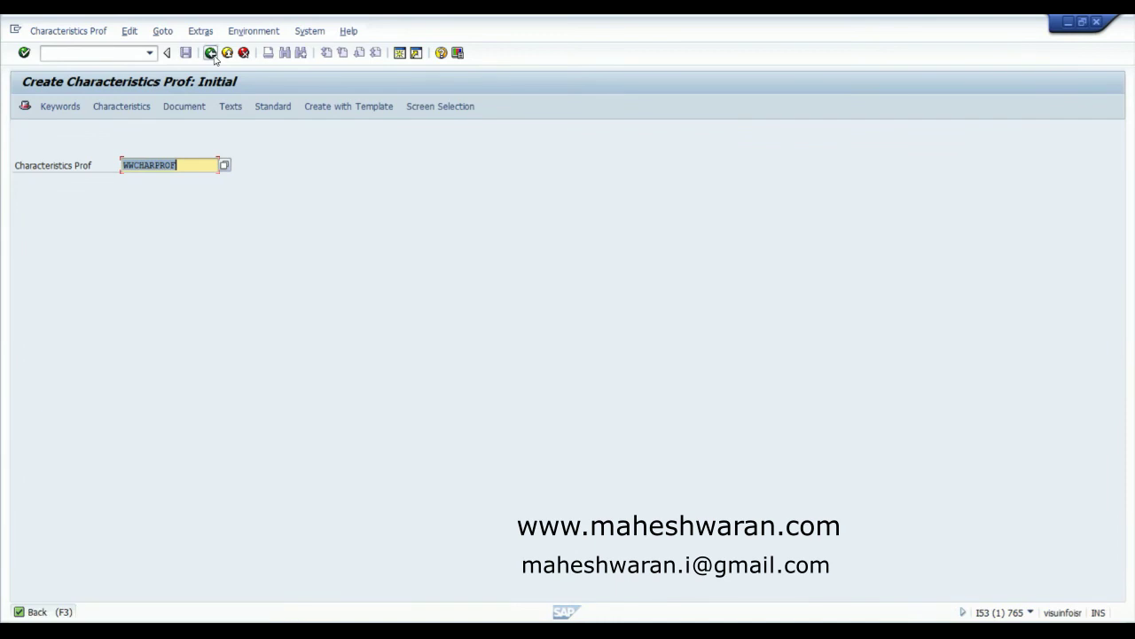